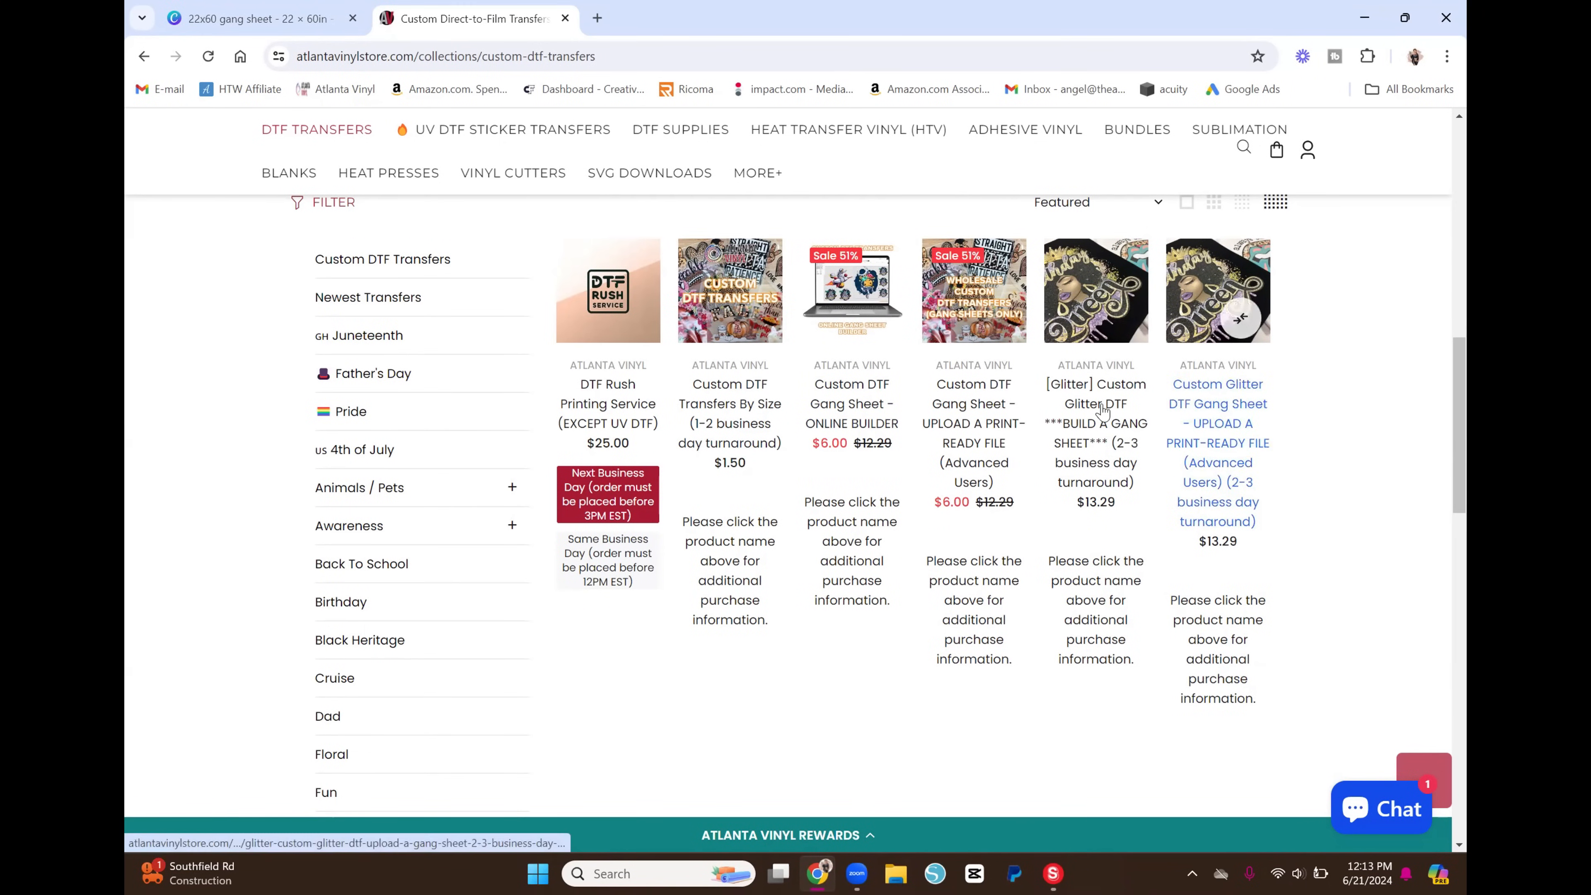
Open the custom glitter DTF gang sheet product for uploading a print-ready file and examine its ordering options and description
mouse_move(603, 367)
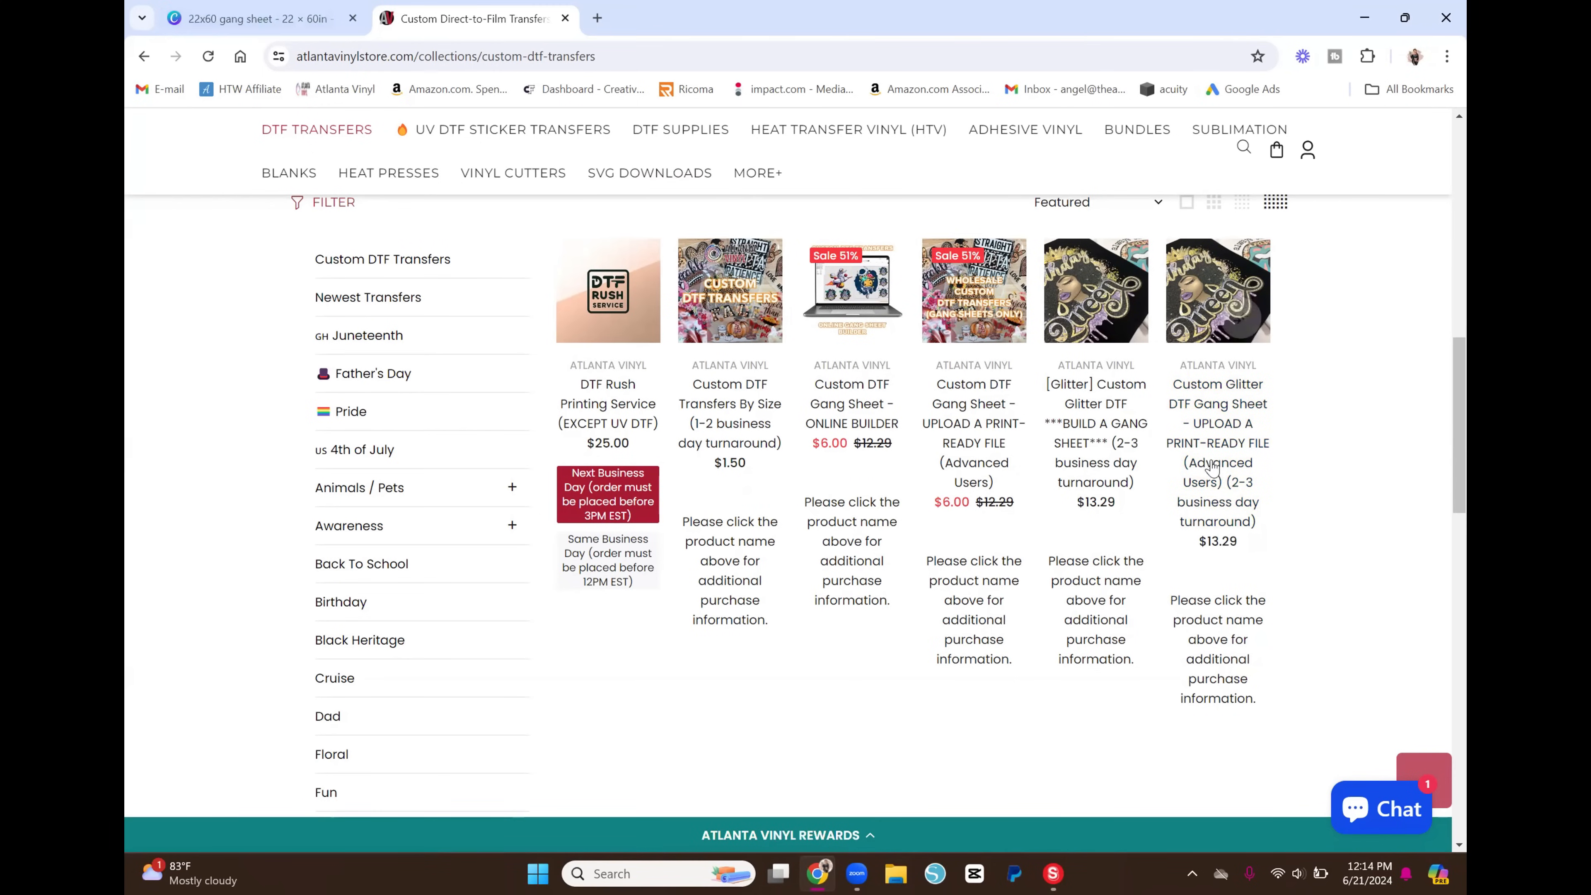
left_click(1225, 432)
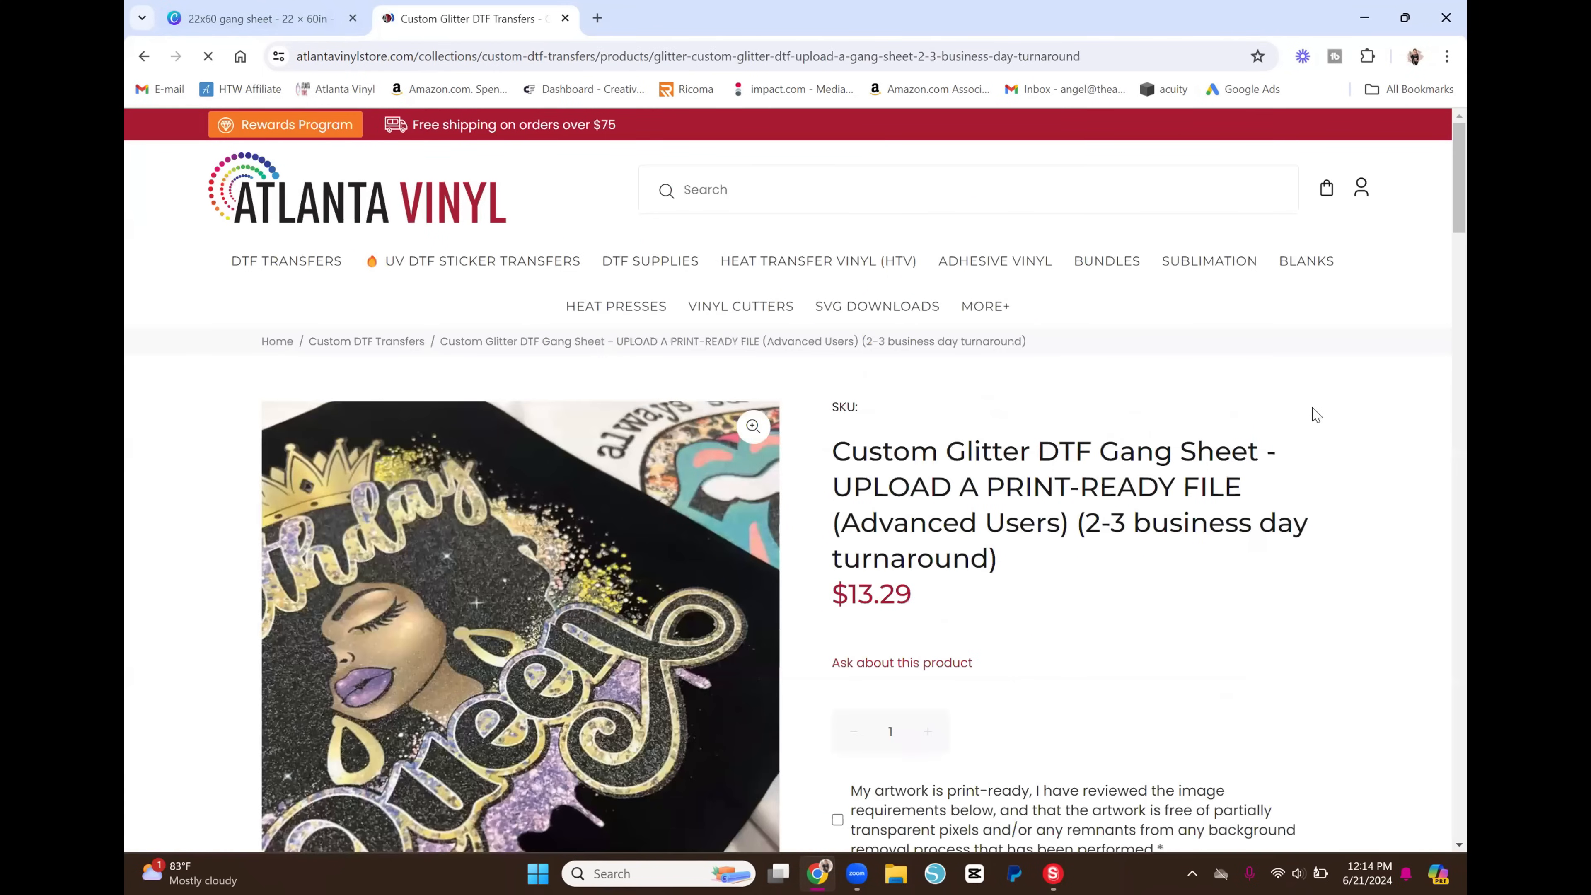
scroll(1316, 376, "down", 5)
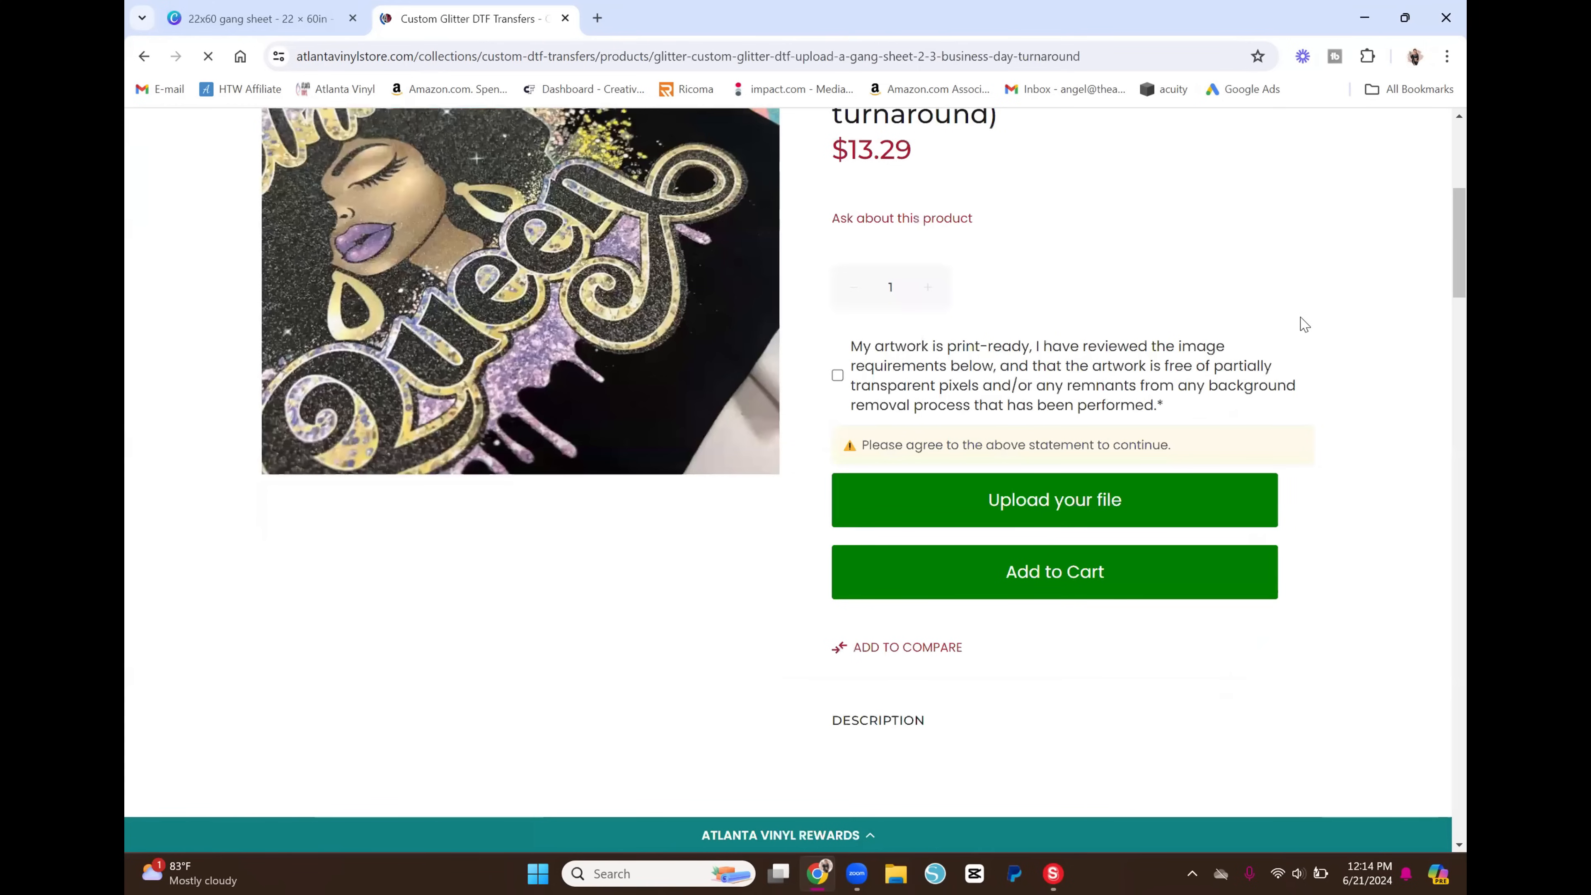
scroll(1303, 324, "down", 2)
scroll(1305, 324, "up", 2)
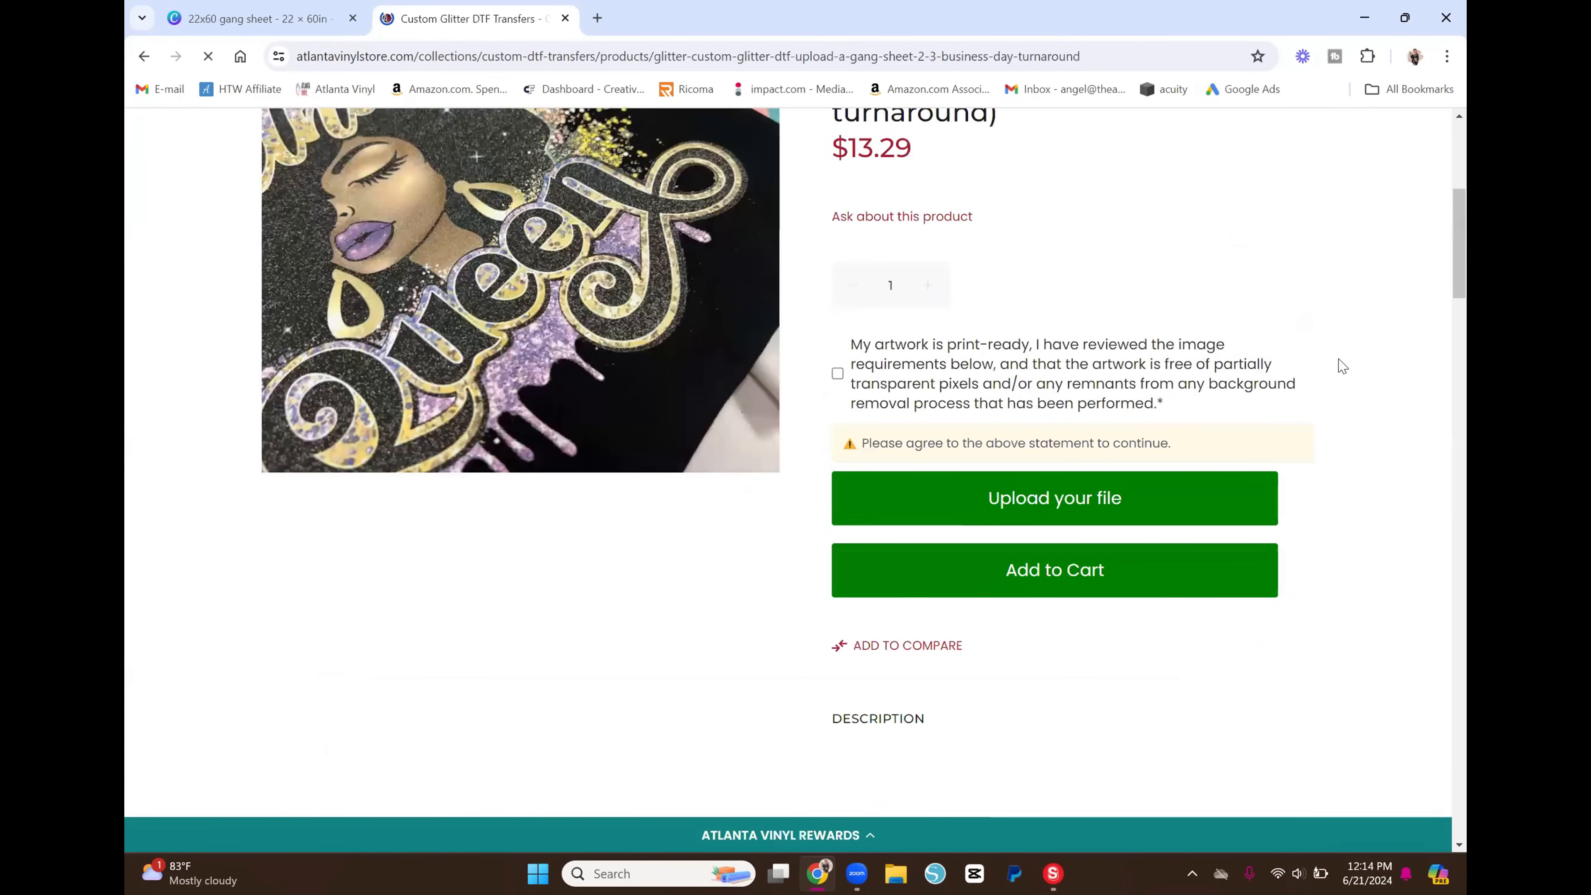
scroll(1260, 361, "down", 3)
scroll(1260, 361, "down", 2)
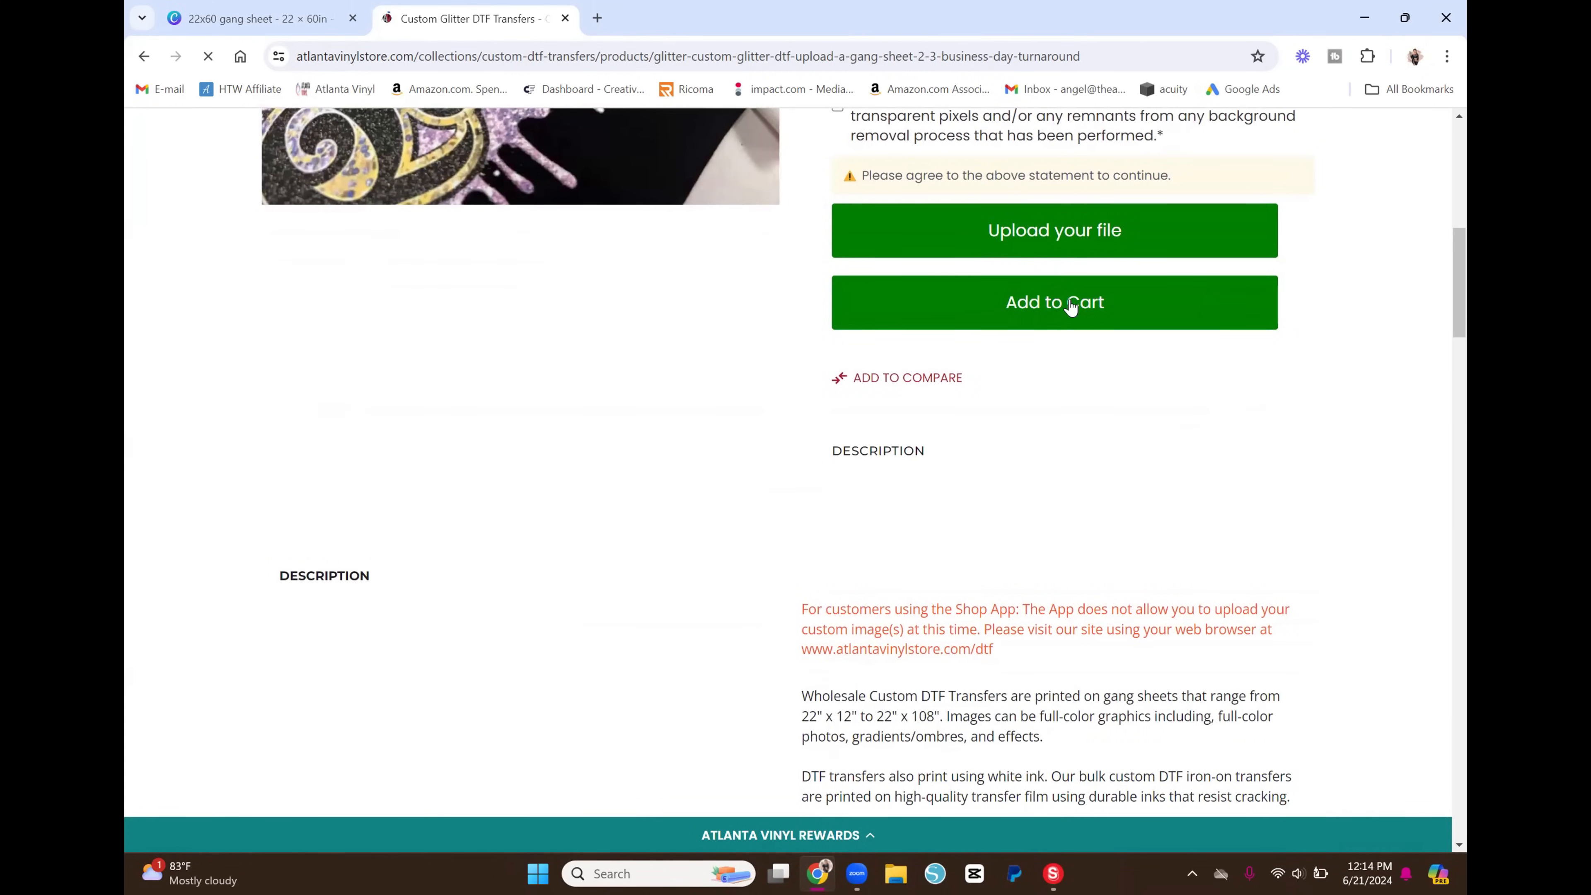
scroll(1071, 311, "down", 2)
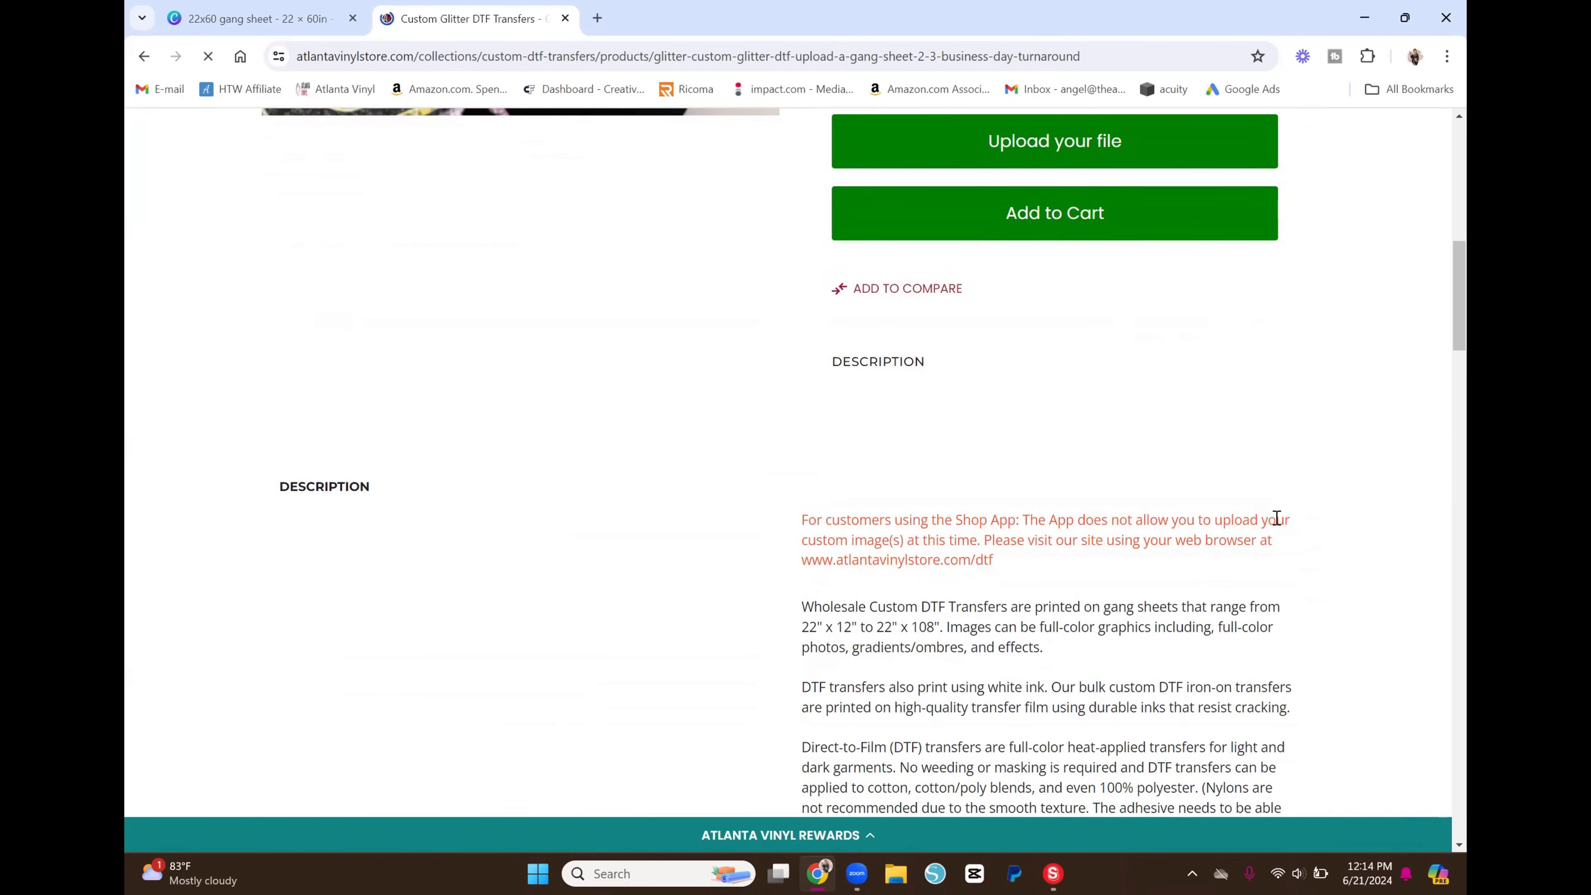
scroll(1275, 517, "down", 7)
scroll(1279, 517, "up", 5)
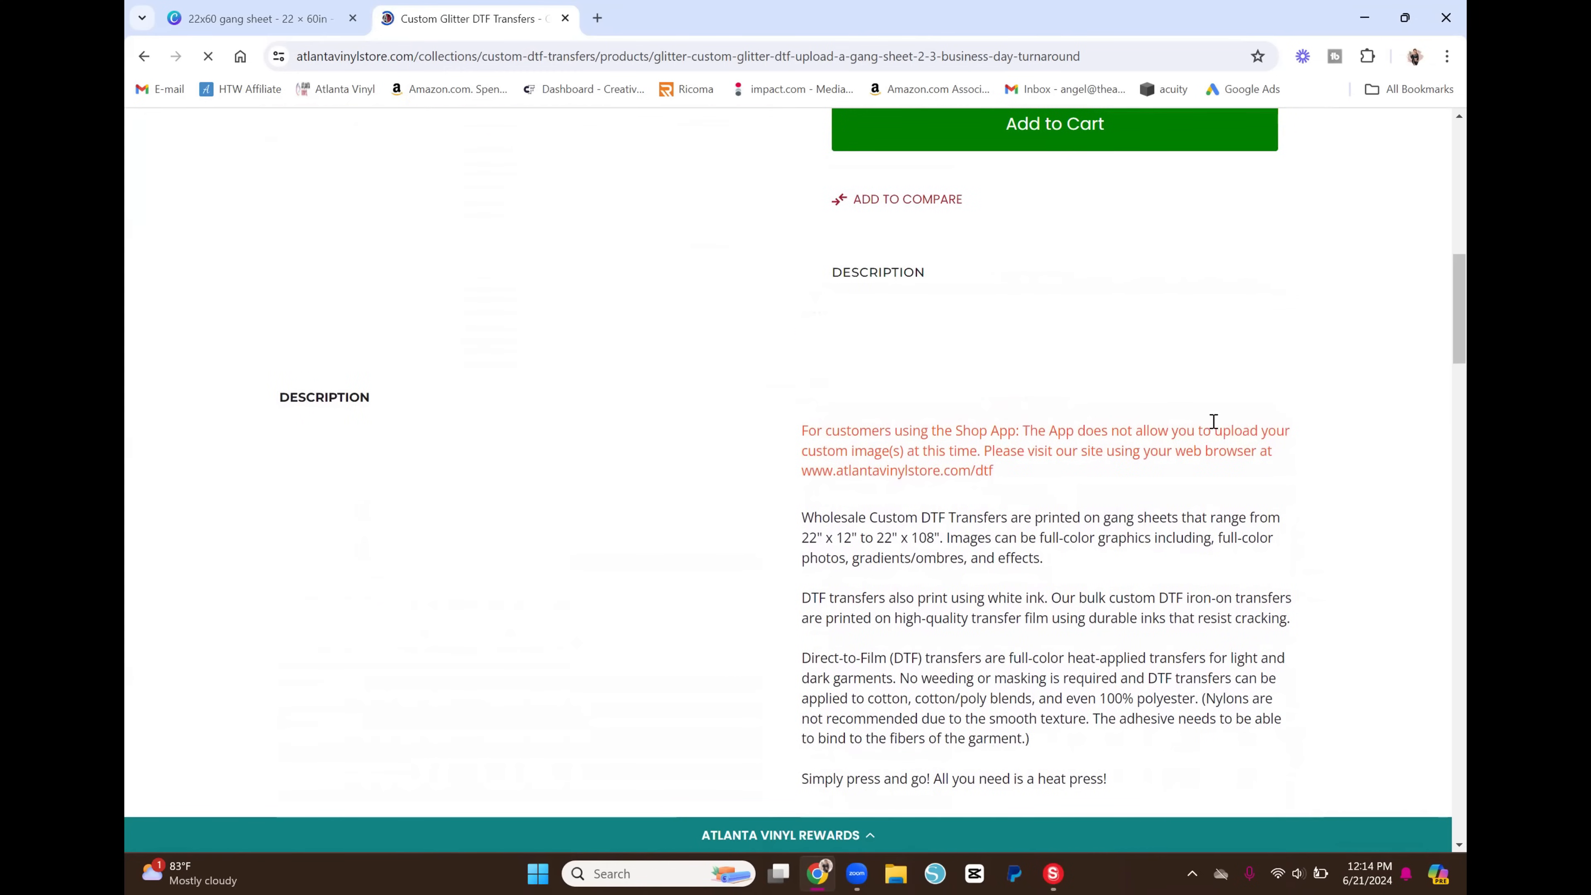
Agree to the print-ready artwork statement, and read the product's image requirements, FAQ and note for Canva users
scroll(1216, 432, "up", 2)
scroll(1146, 397, "up", 4)
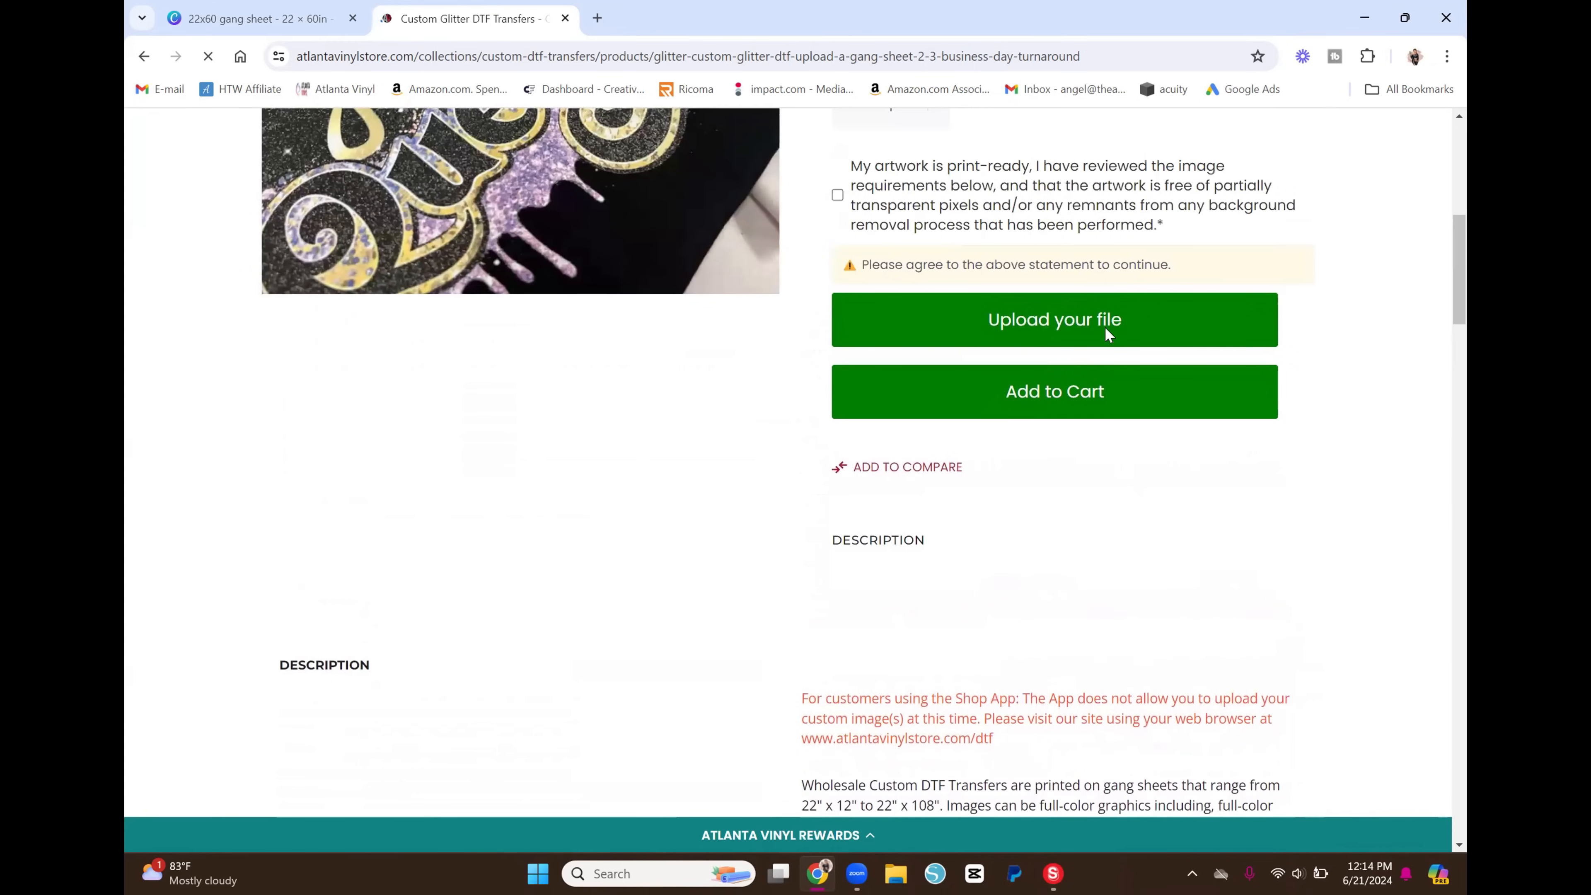
left_click(838, 195)
scroll(1388, 417, "down", 6)
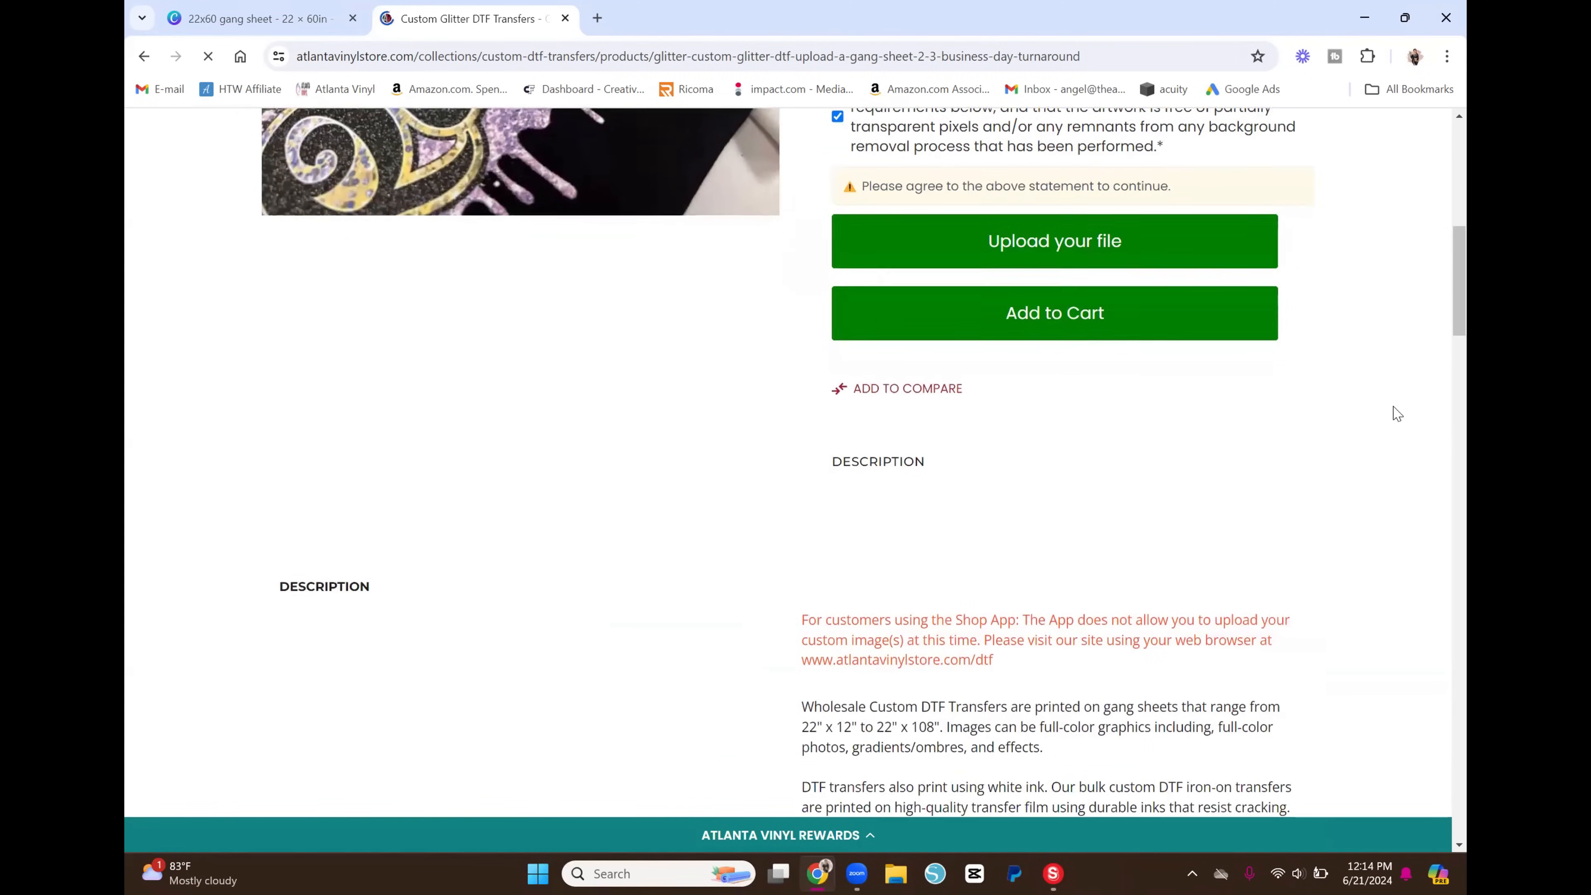
scroll(1354, 411, "down", 1)
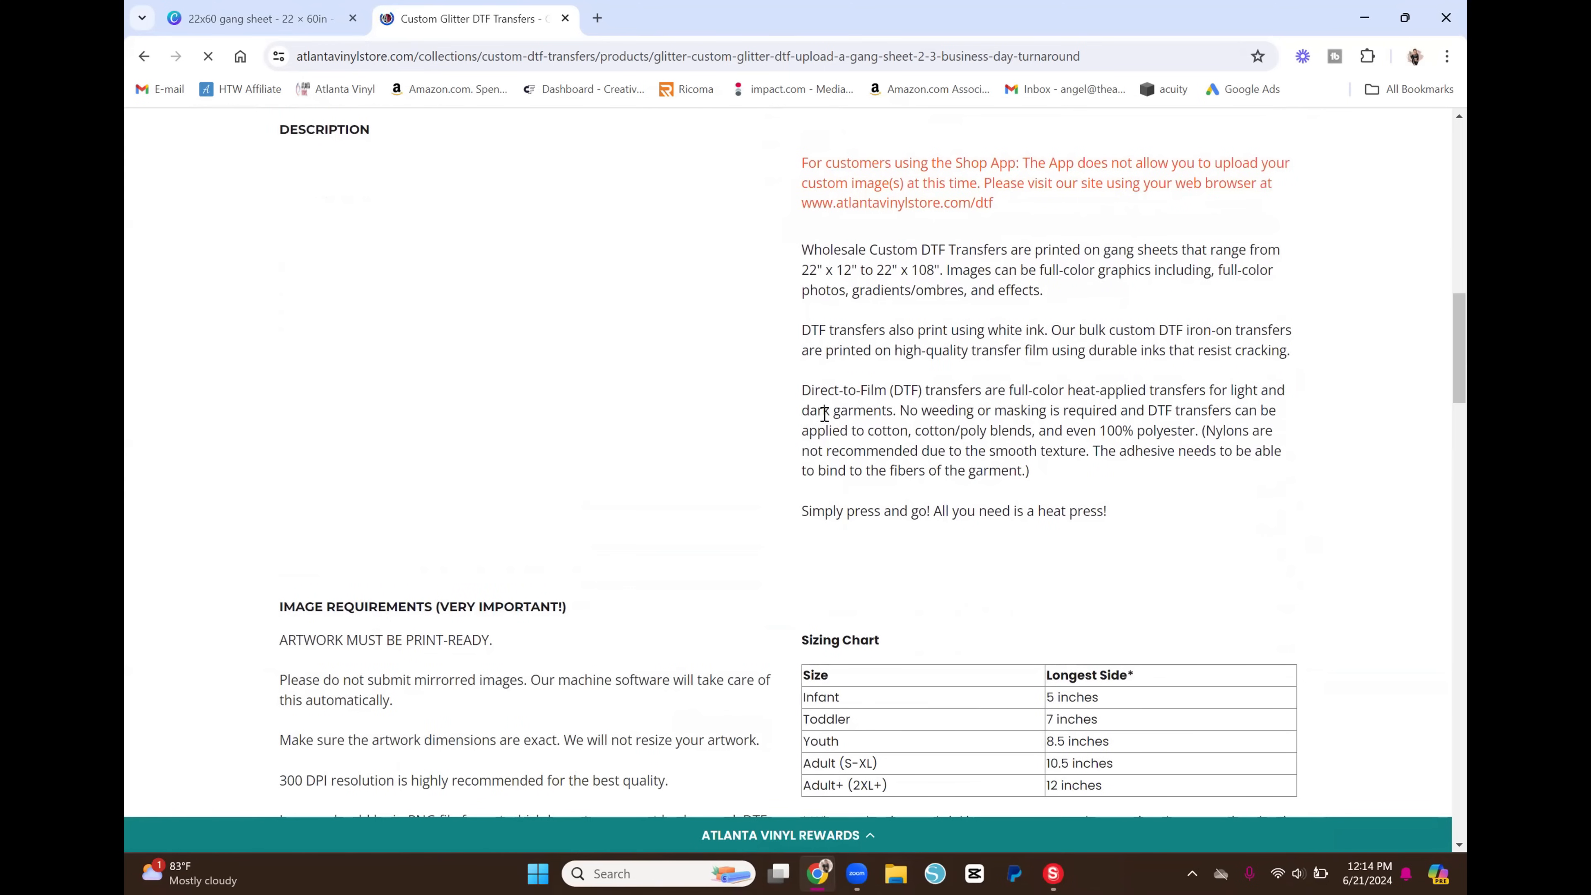
scroll(689, 502, "down", 1)
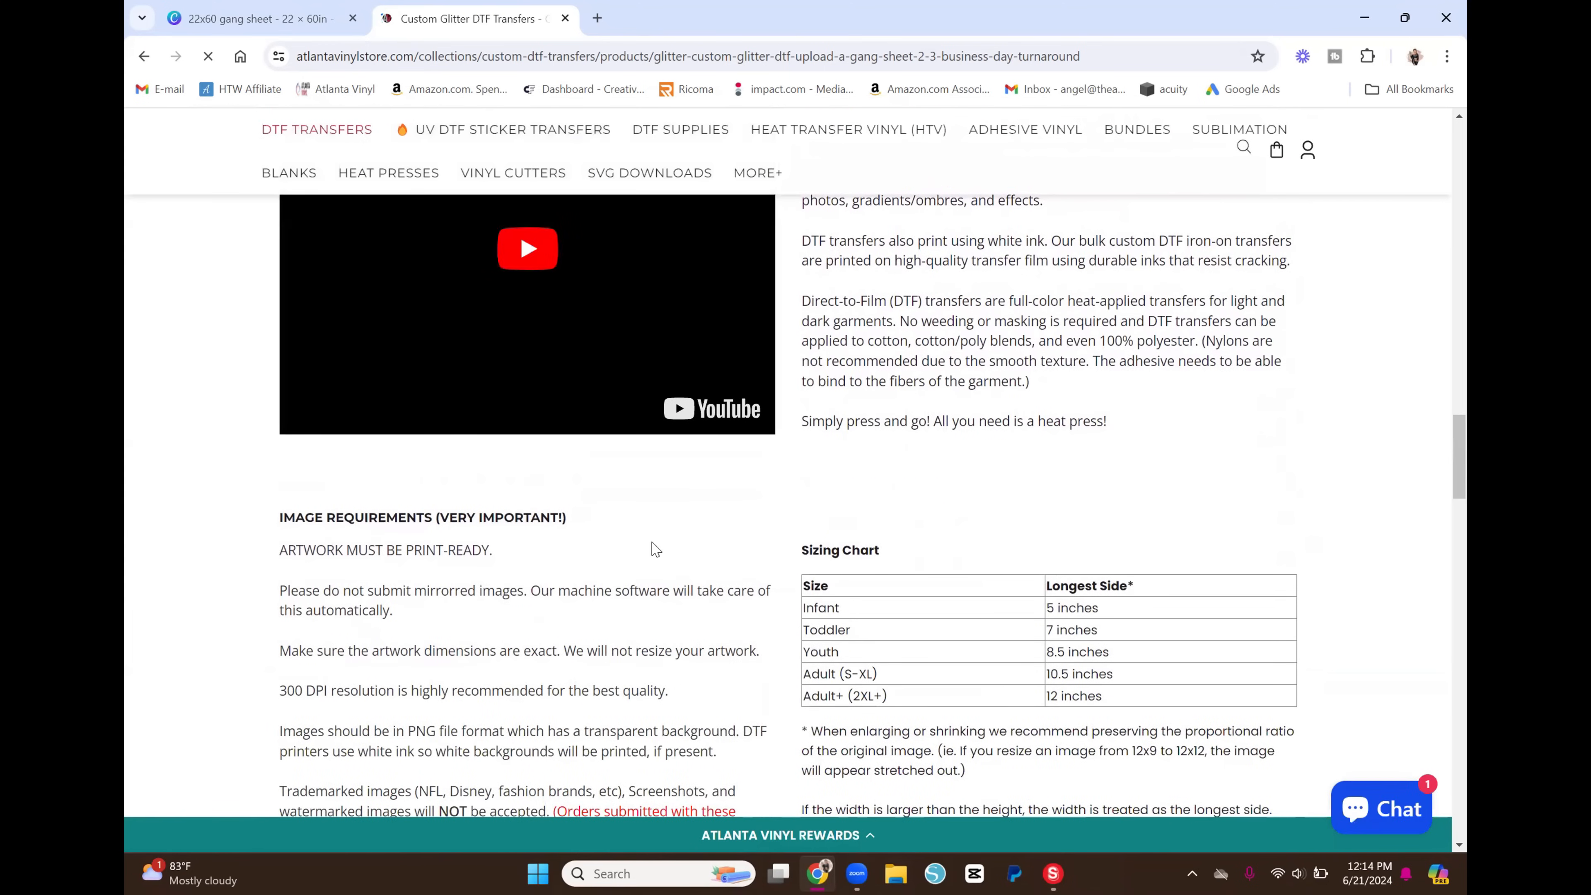
scroll(1097, 525, "up", 7)
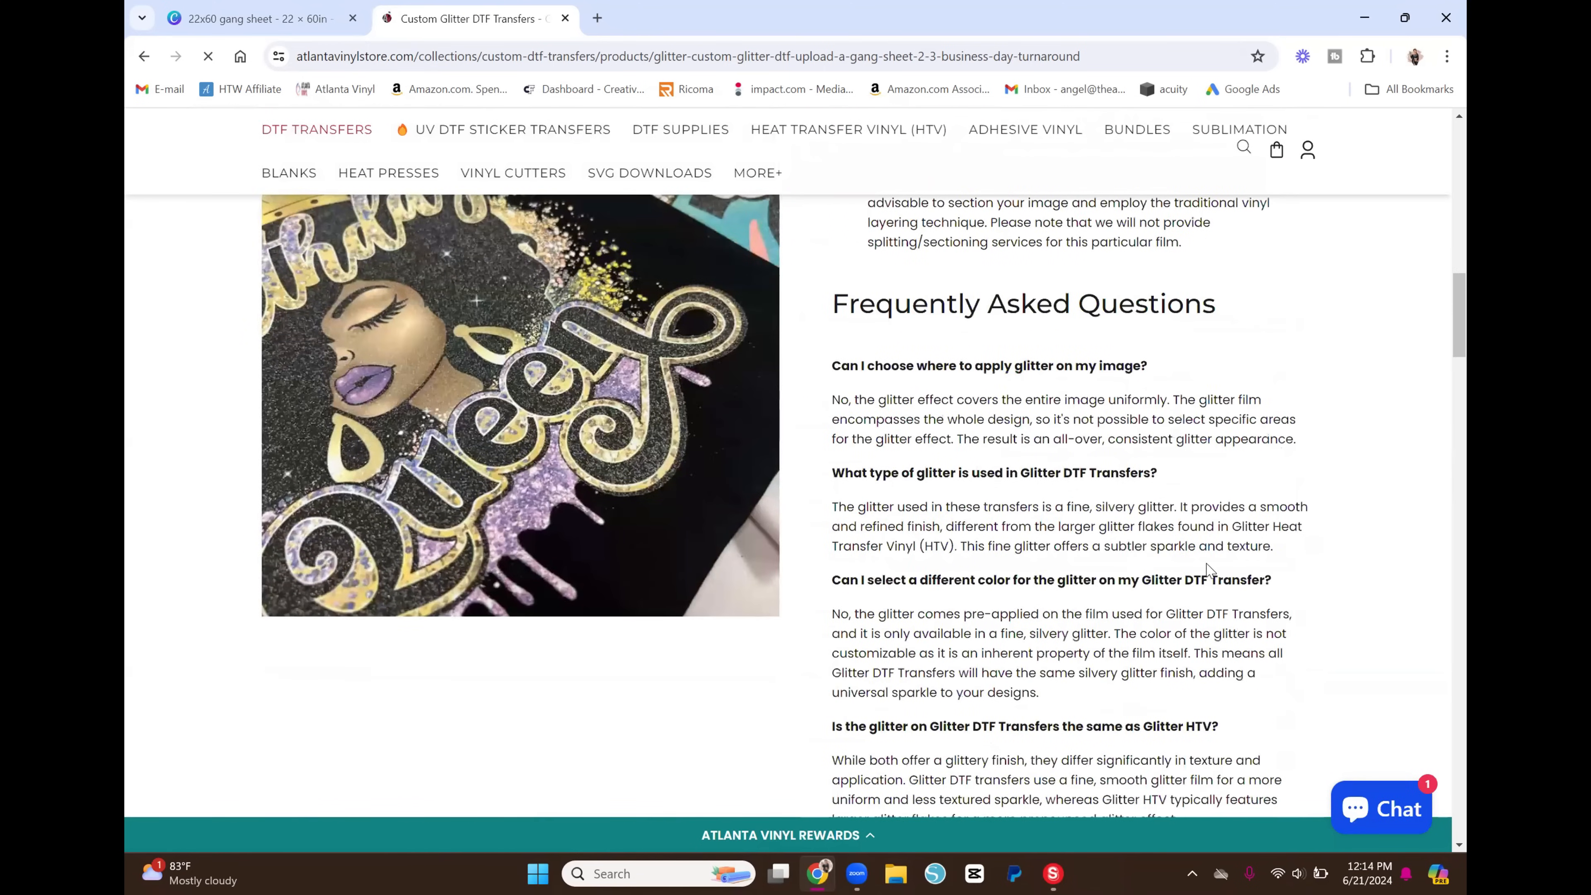
scroll(1125, 589, "up", 5)
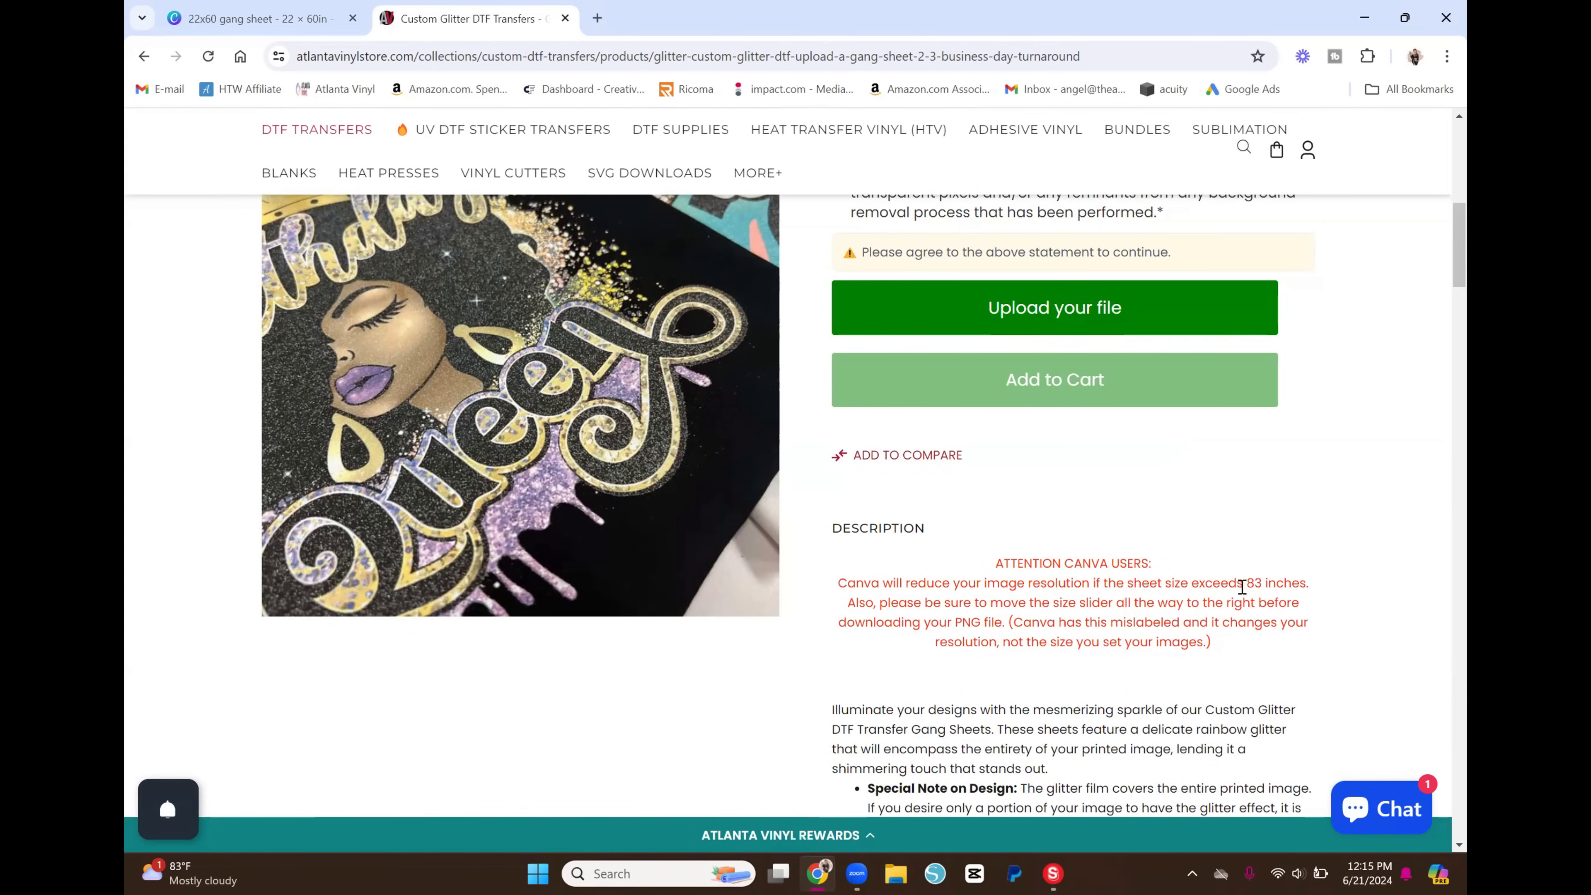
Switch to the open Canva gang sheet and go to Canva's home page to begin a new design
left_click(299, 24)
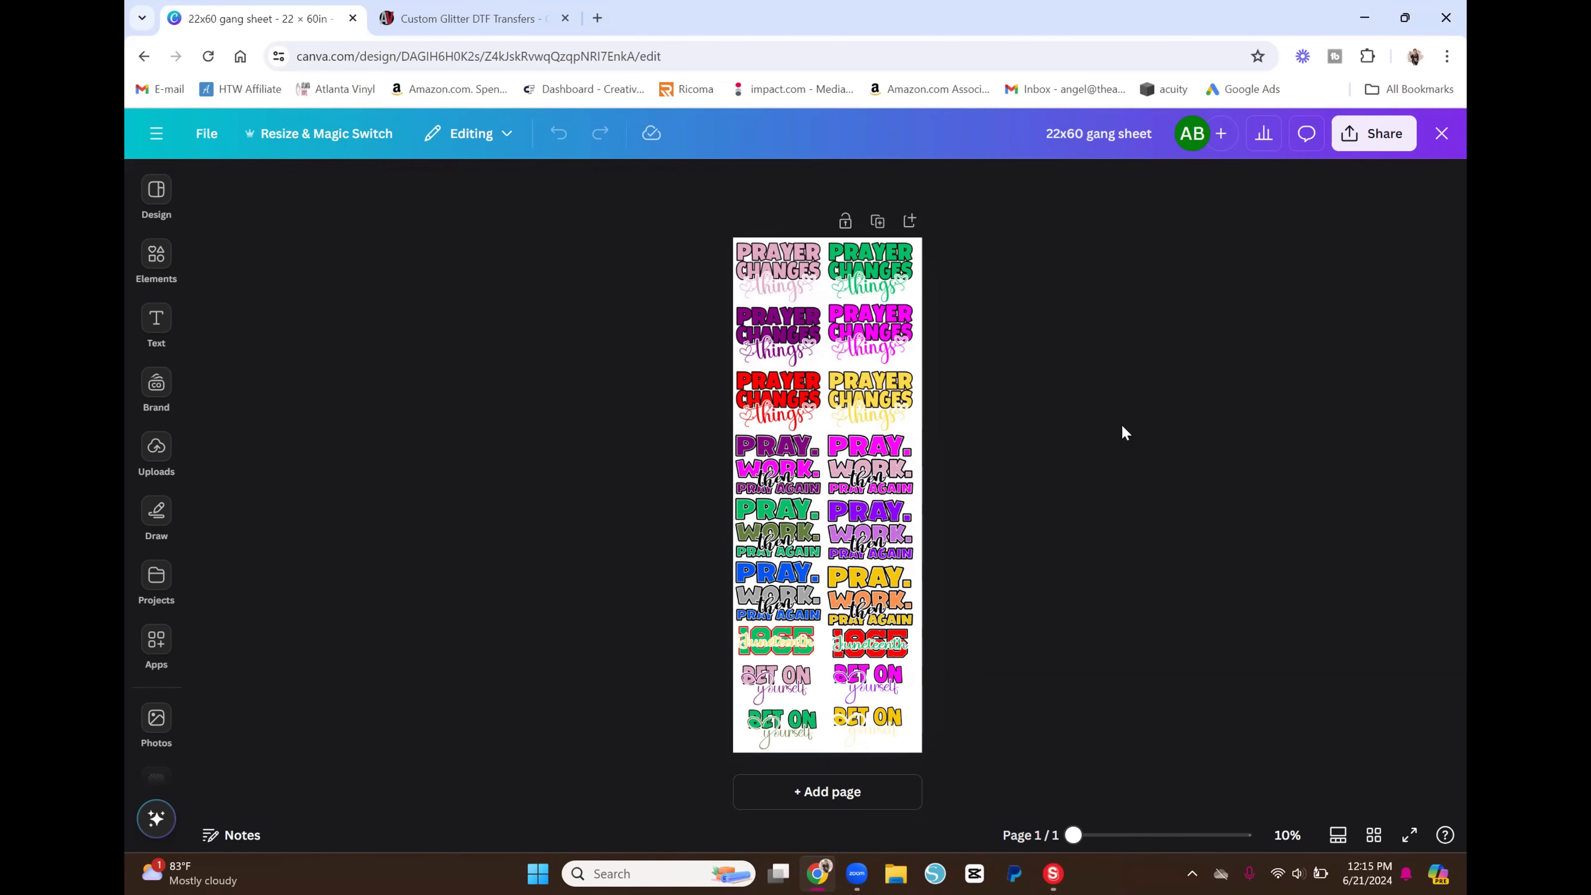
left_click(157, 134)
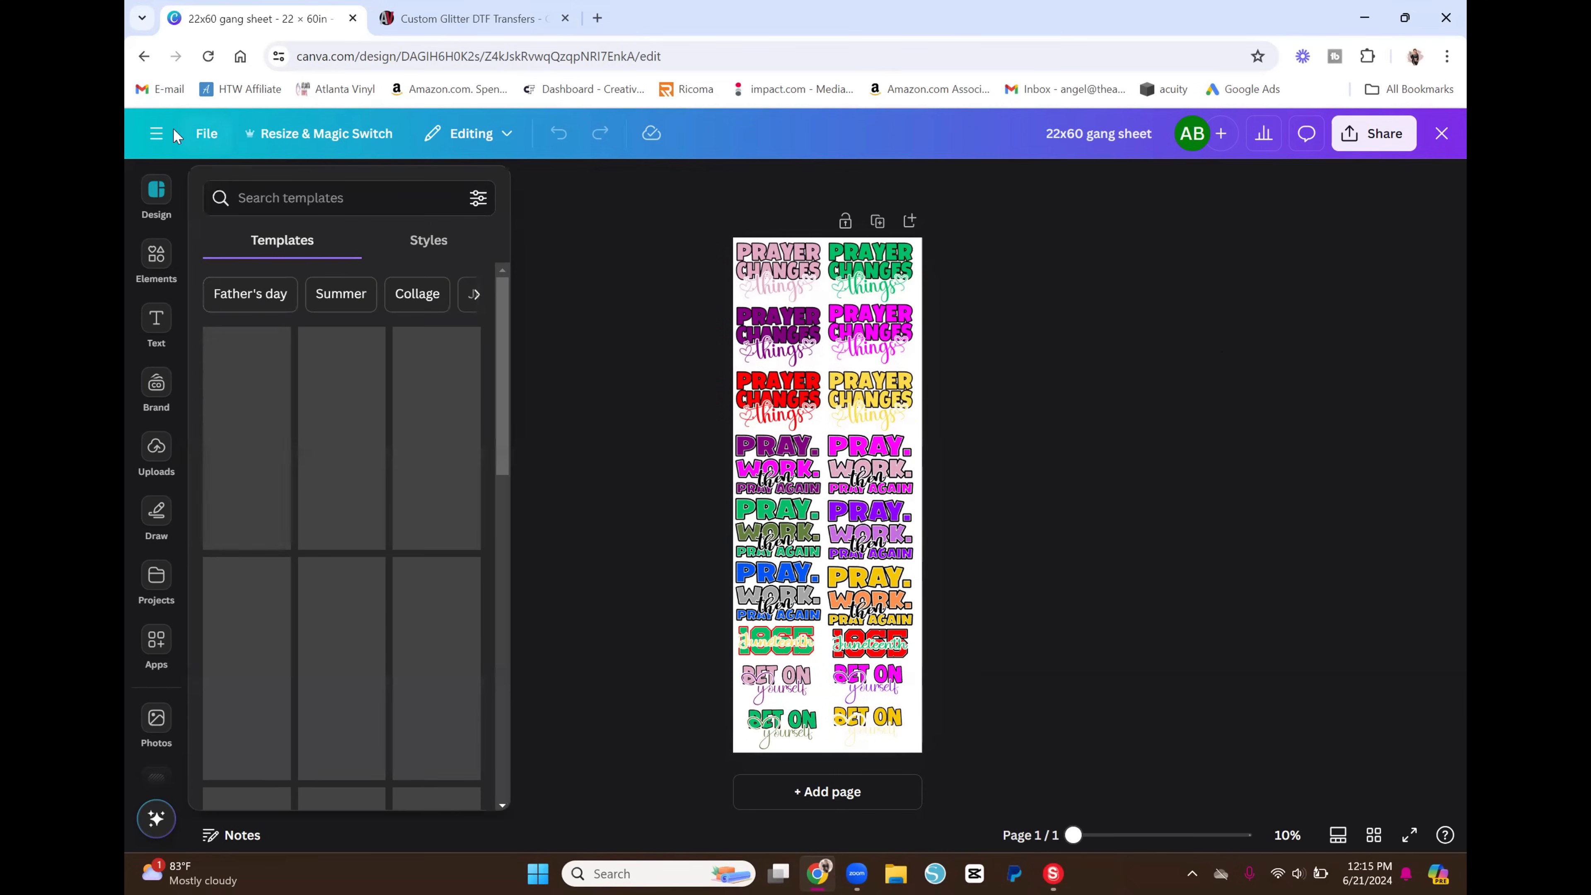
left_click(157, 135)
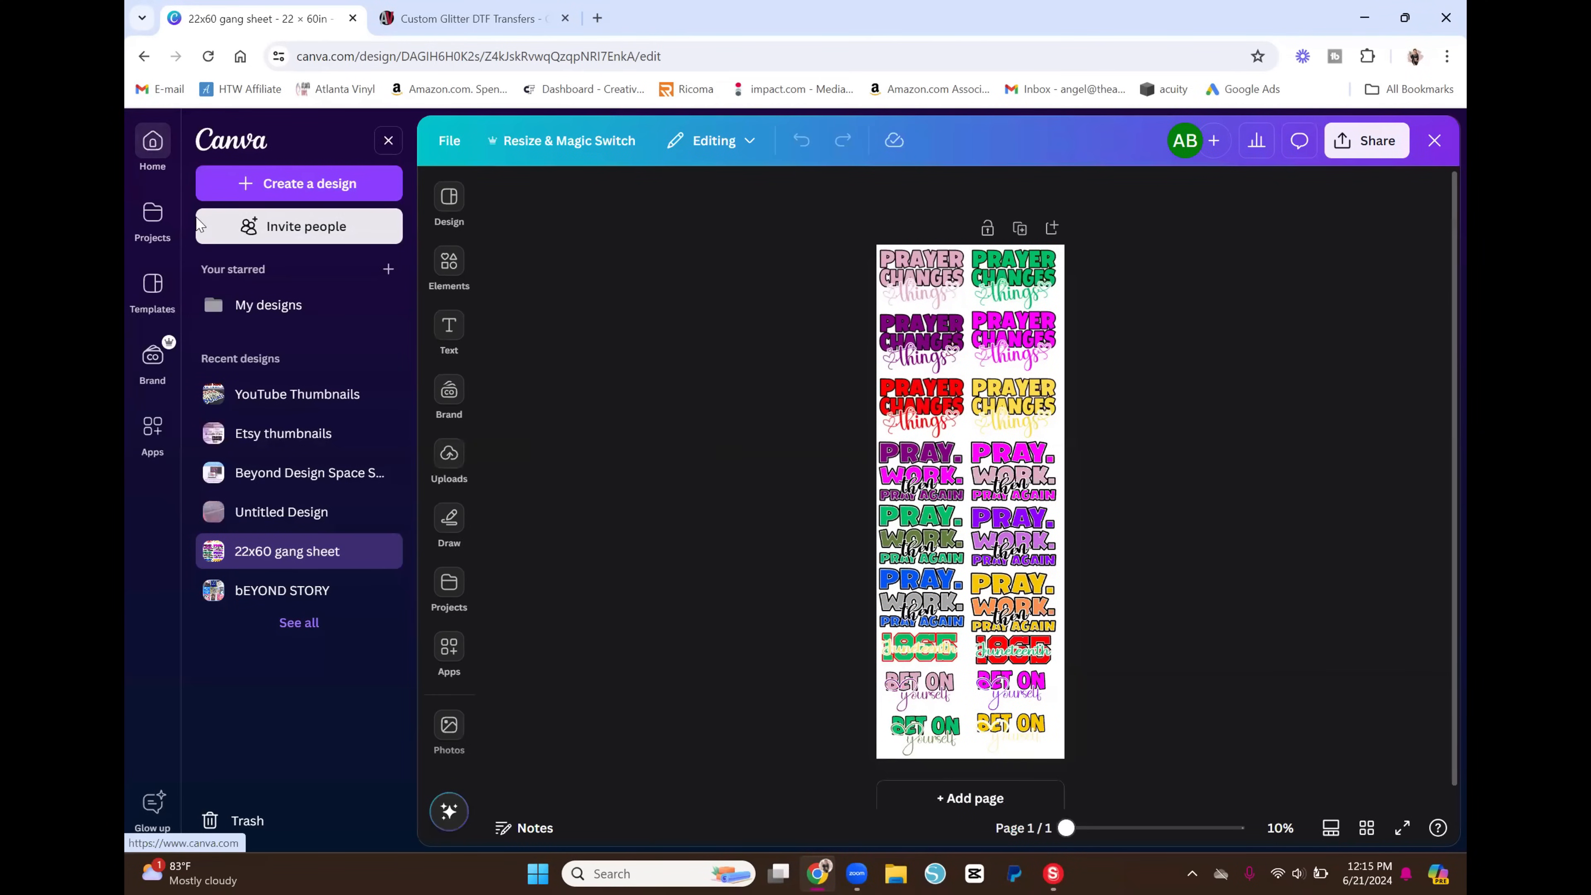
left_click(161, 144)
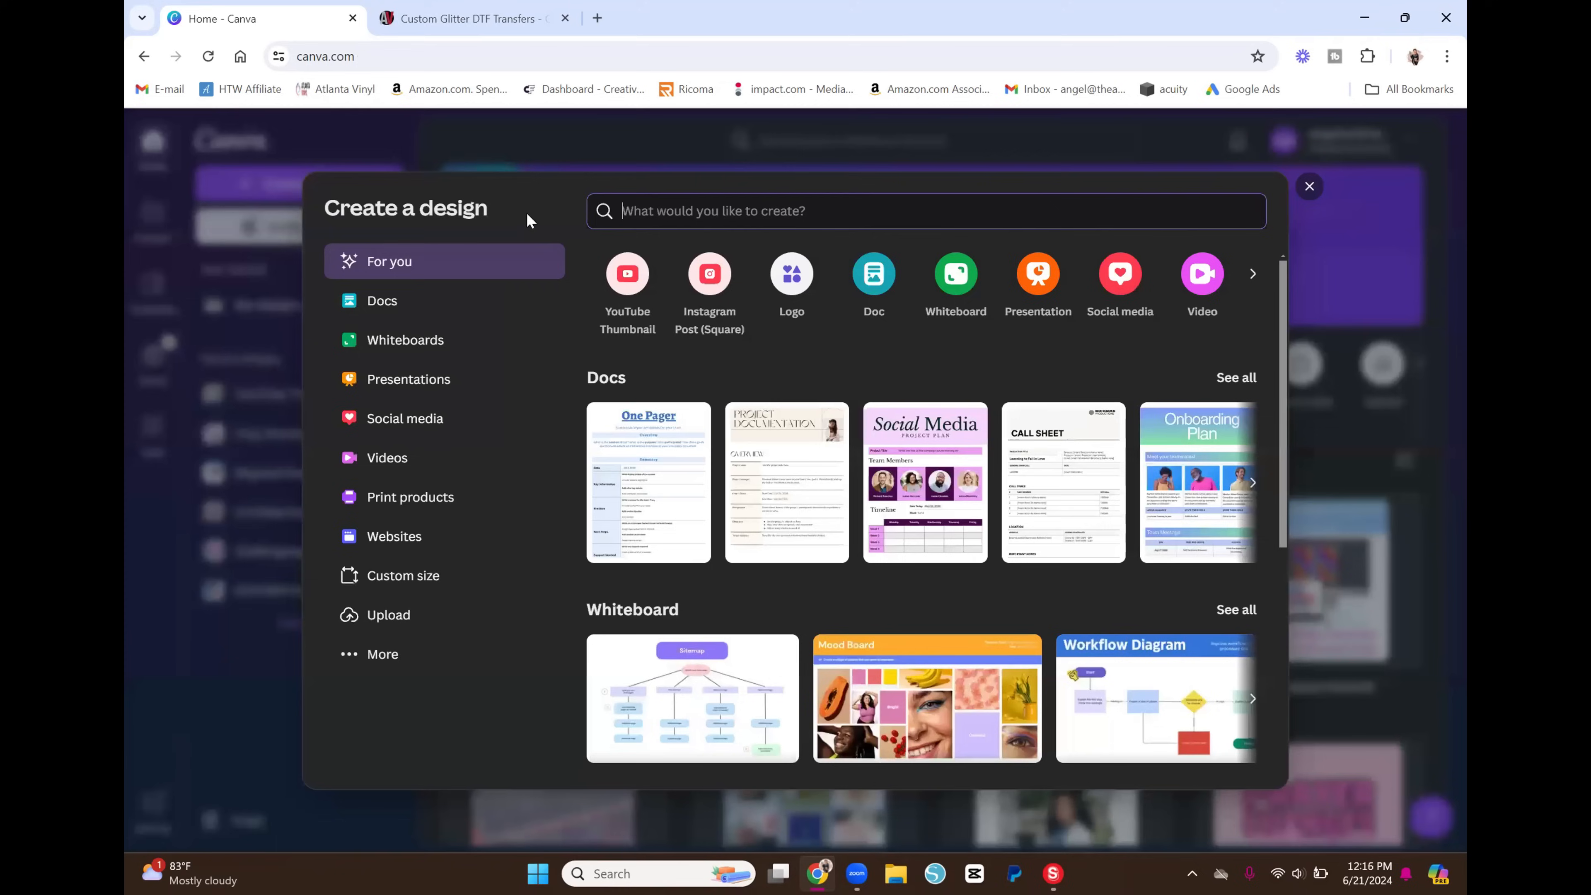
Create a new custom-size design in inches, 22 in wide by 60 in high
left_click(538, 578)
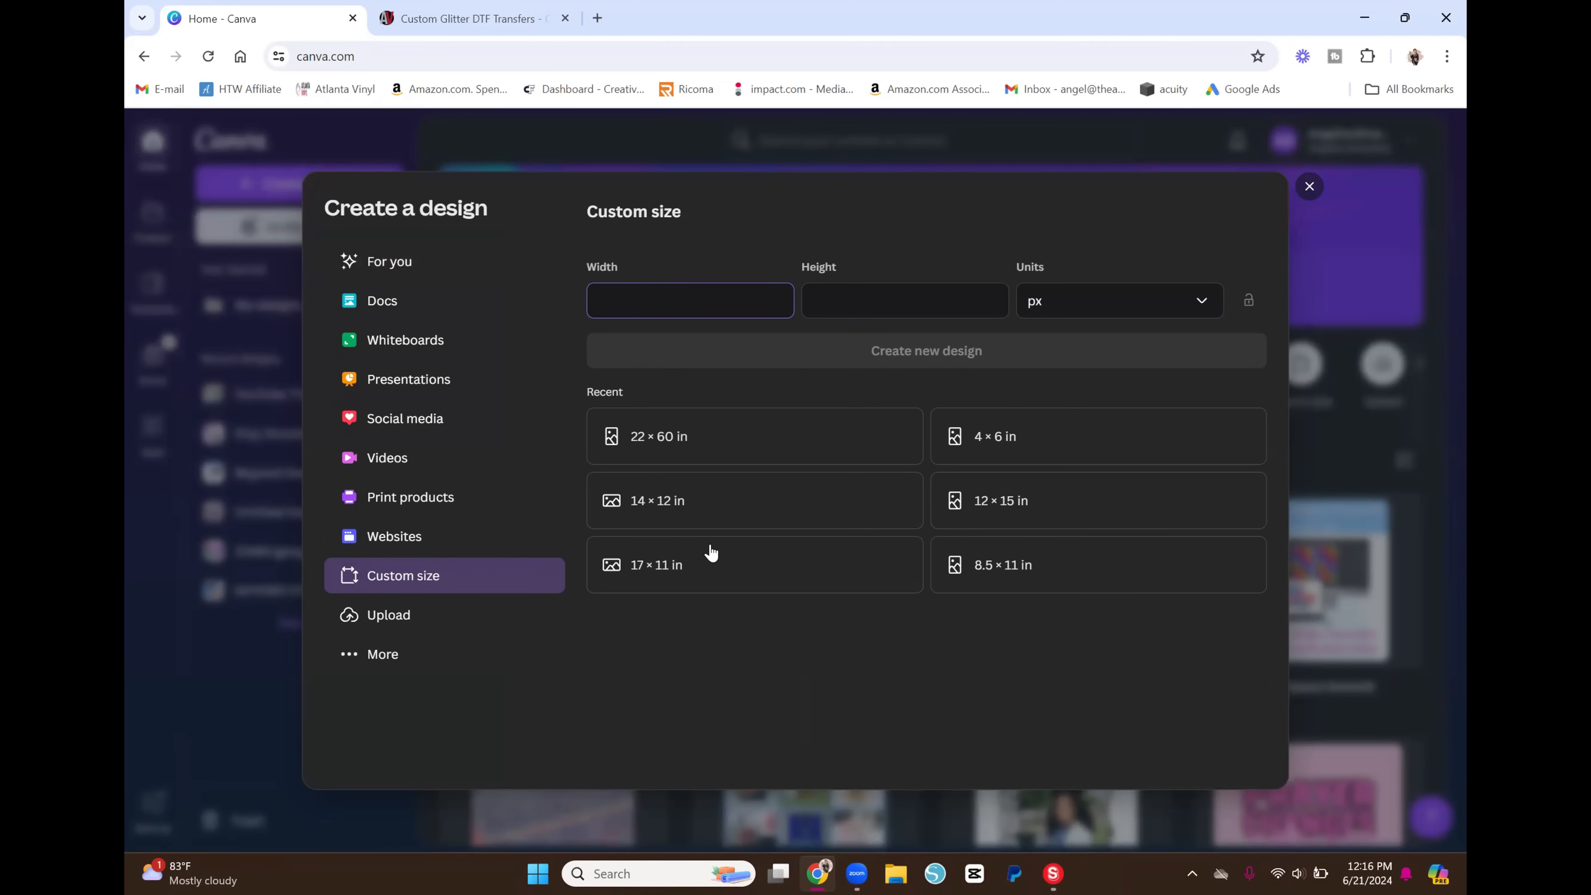
left_click(1111, 309)
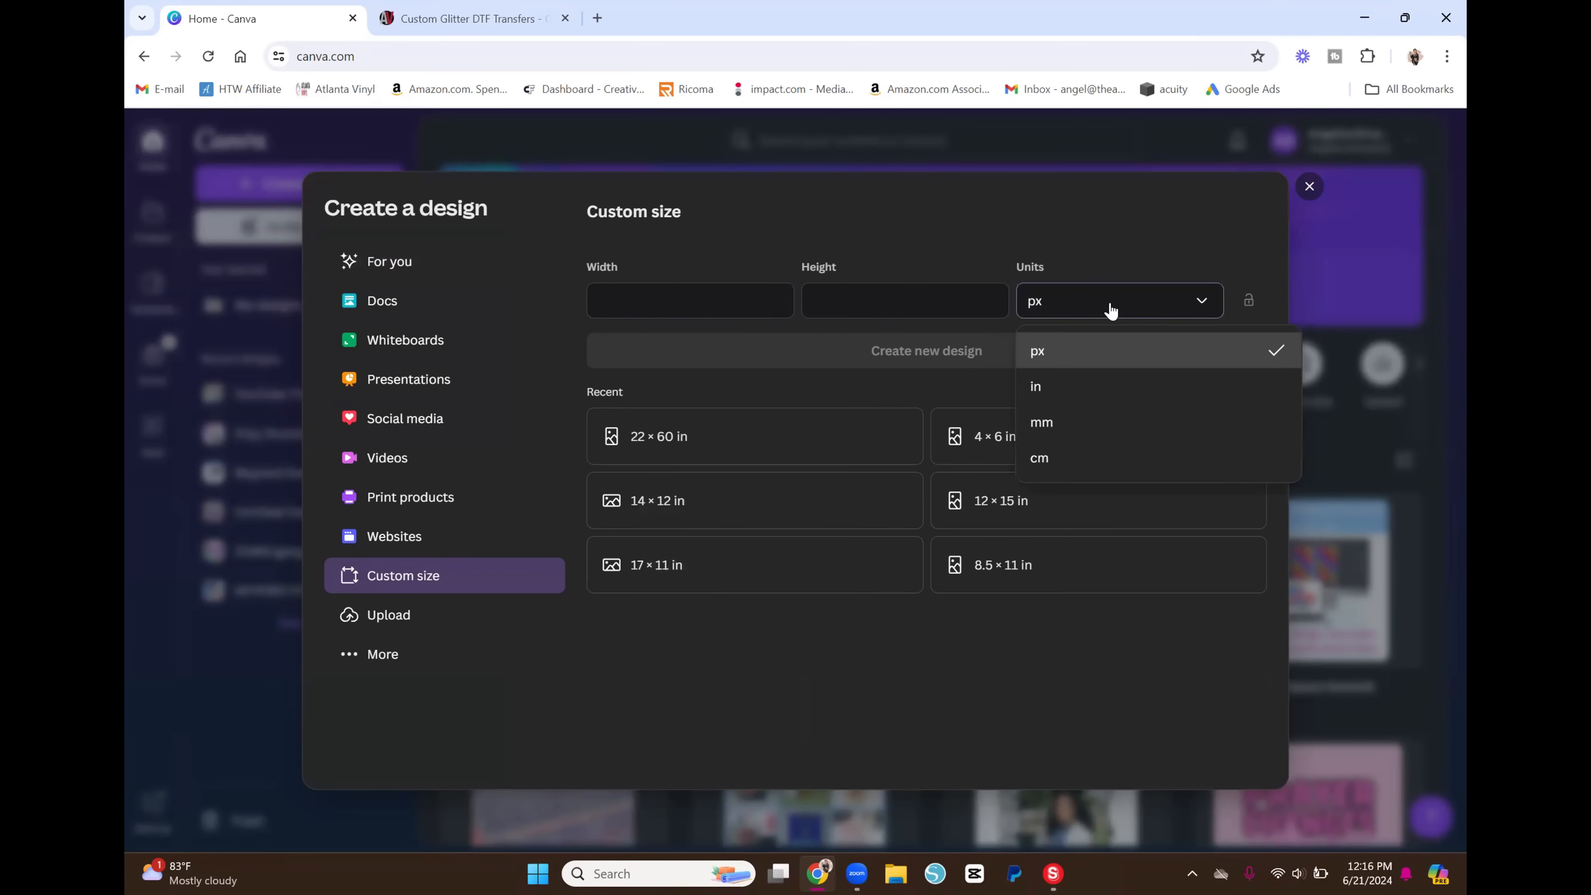
left_click(1098, 389)
left_click(687, 305)
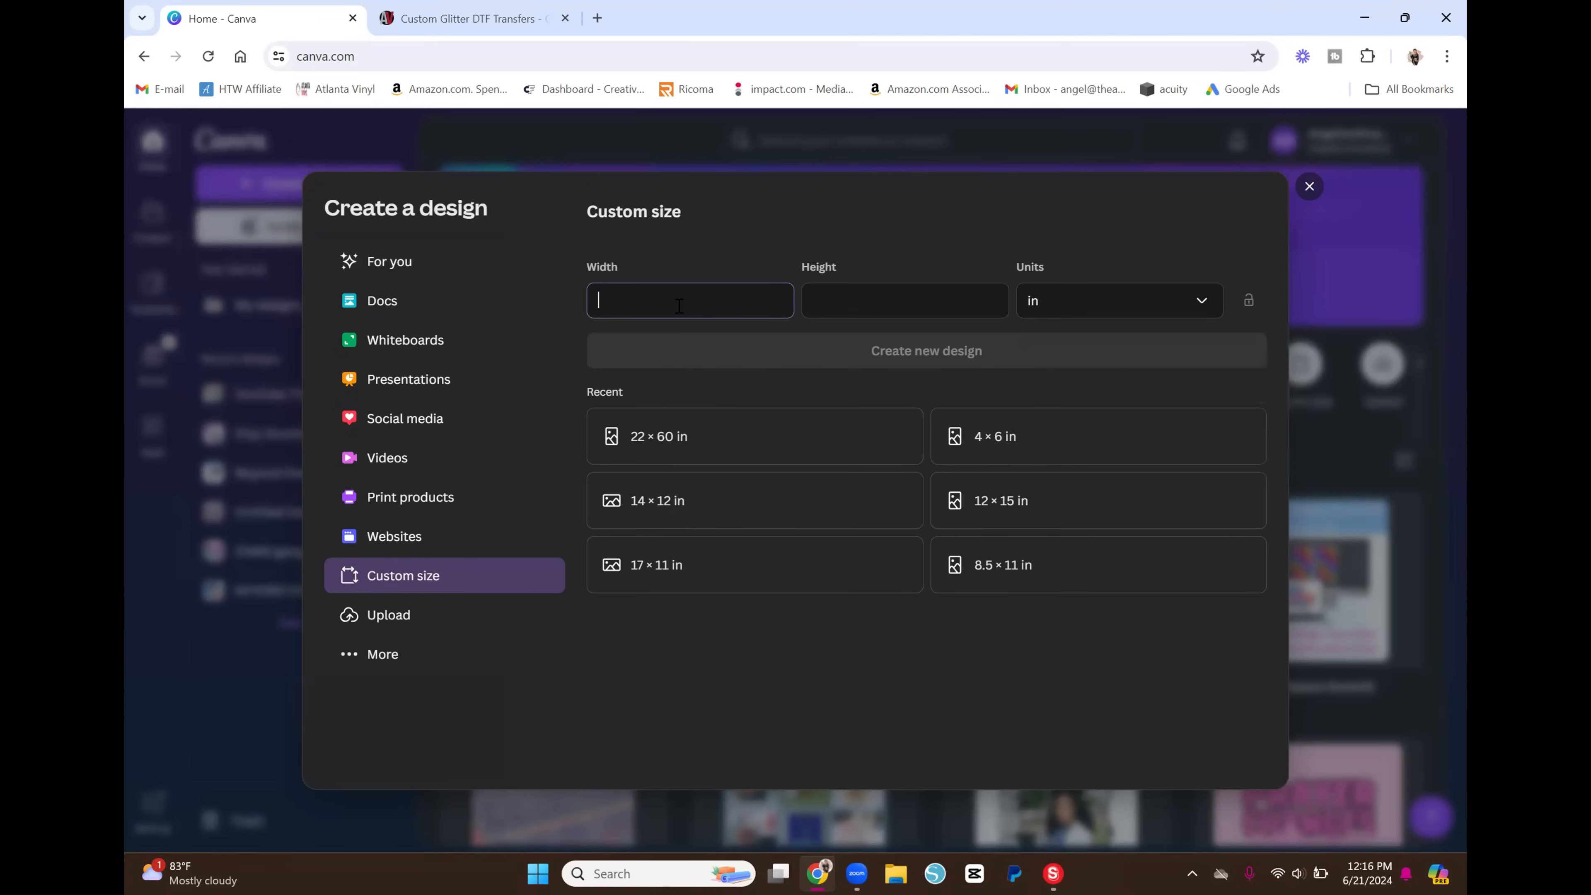
type("22")
left_click(862, 302)
type("60")
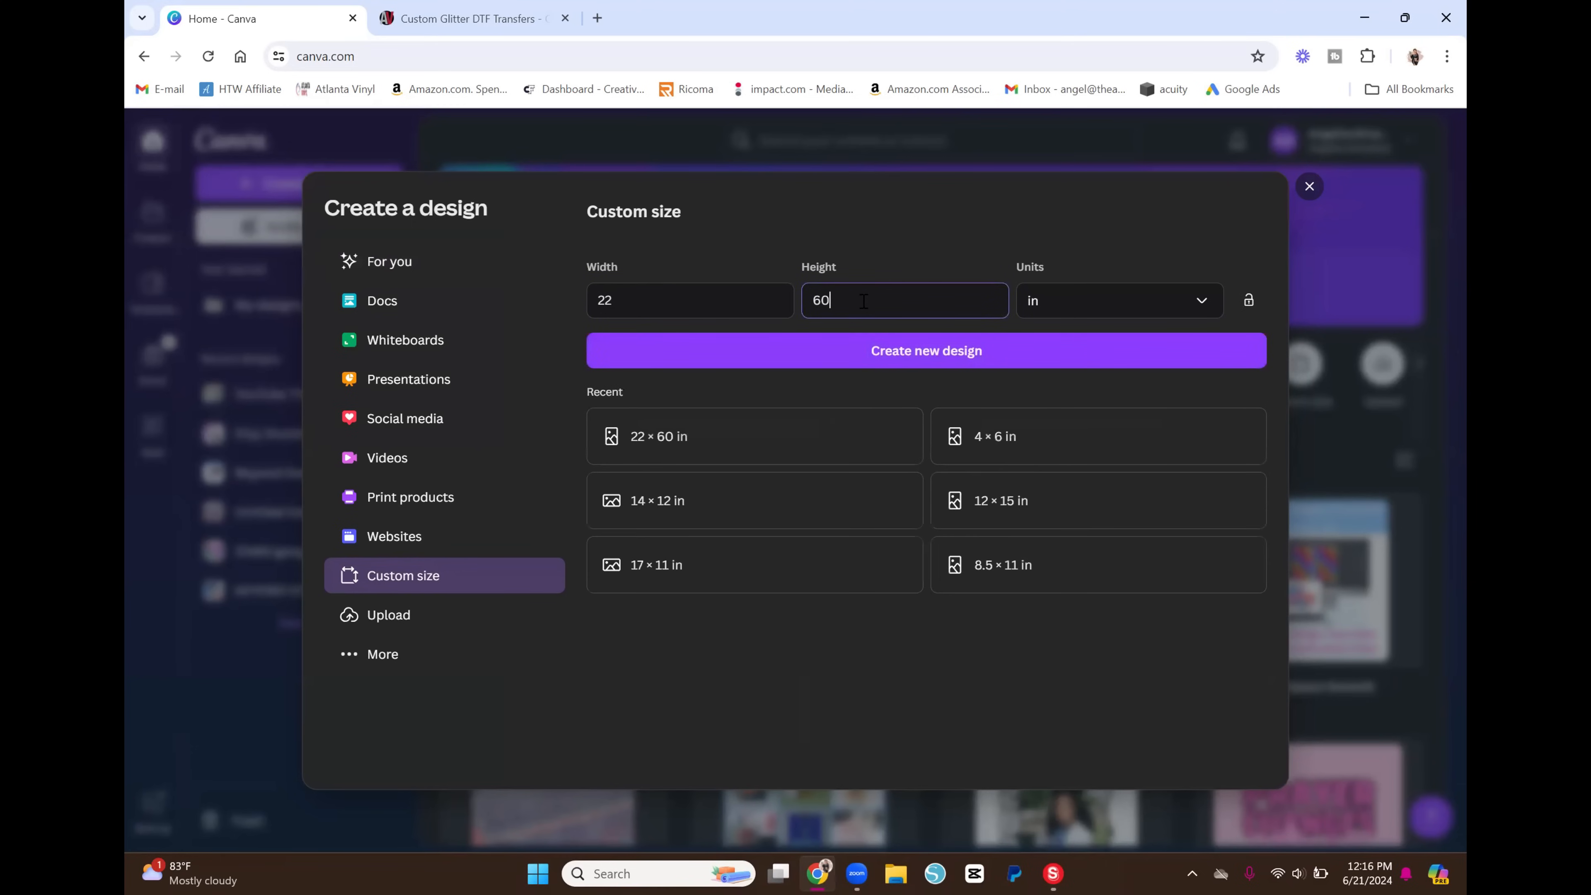
left_click(865, 342)
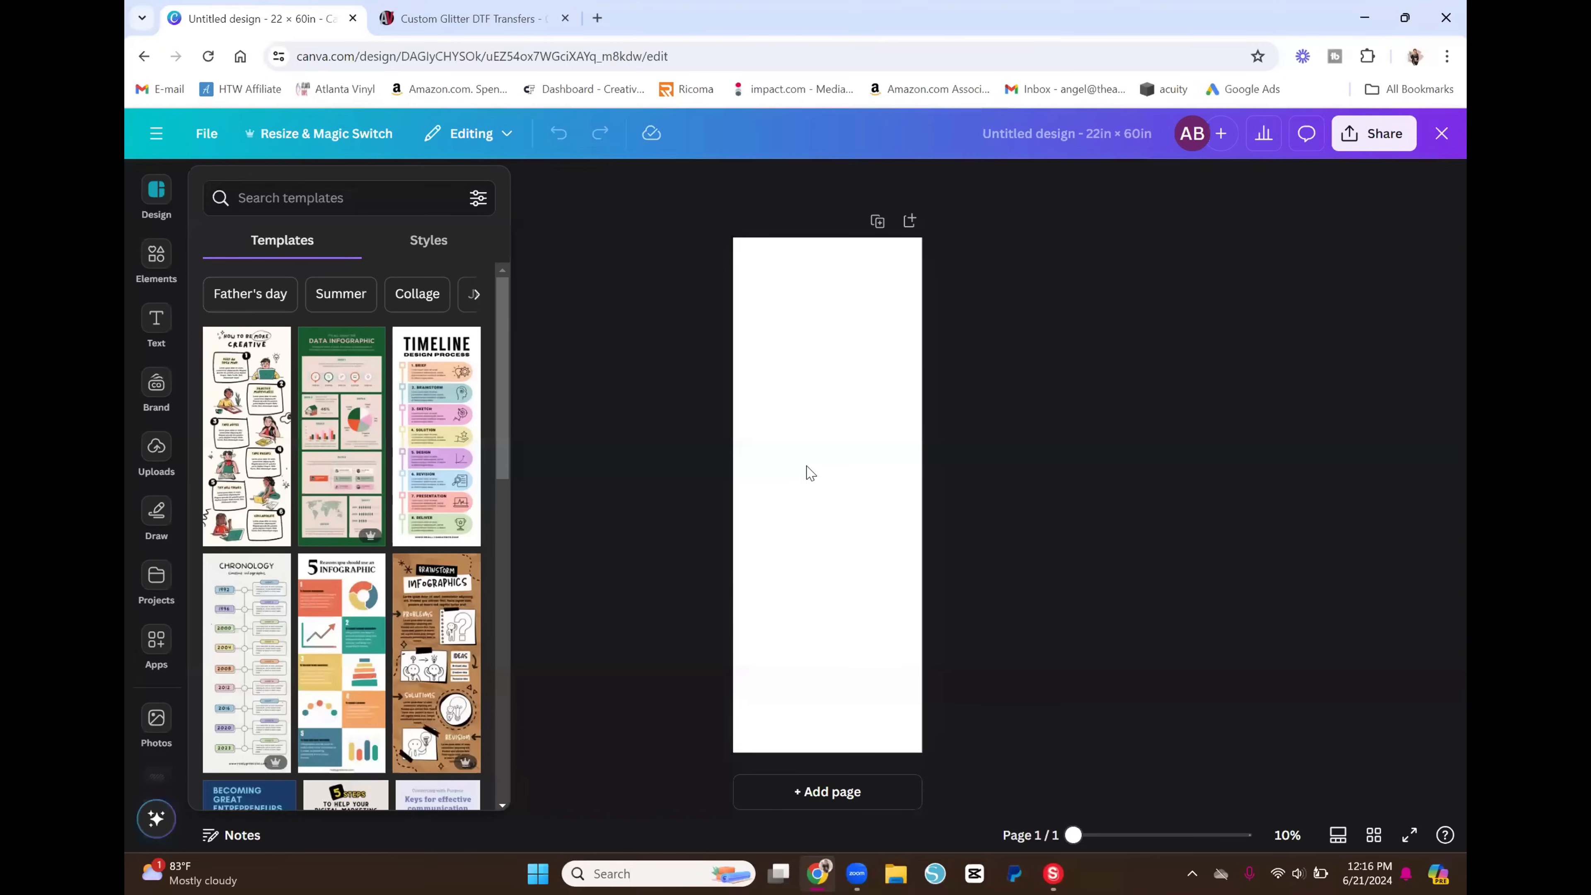
Add the uploaded "CREATE. INSPIRE. EDUCATE." image to the blank page
left_click(1348, 459)
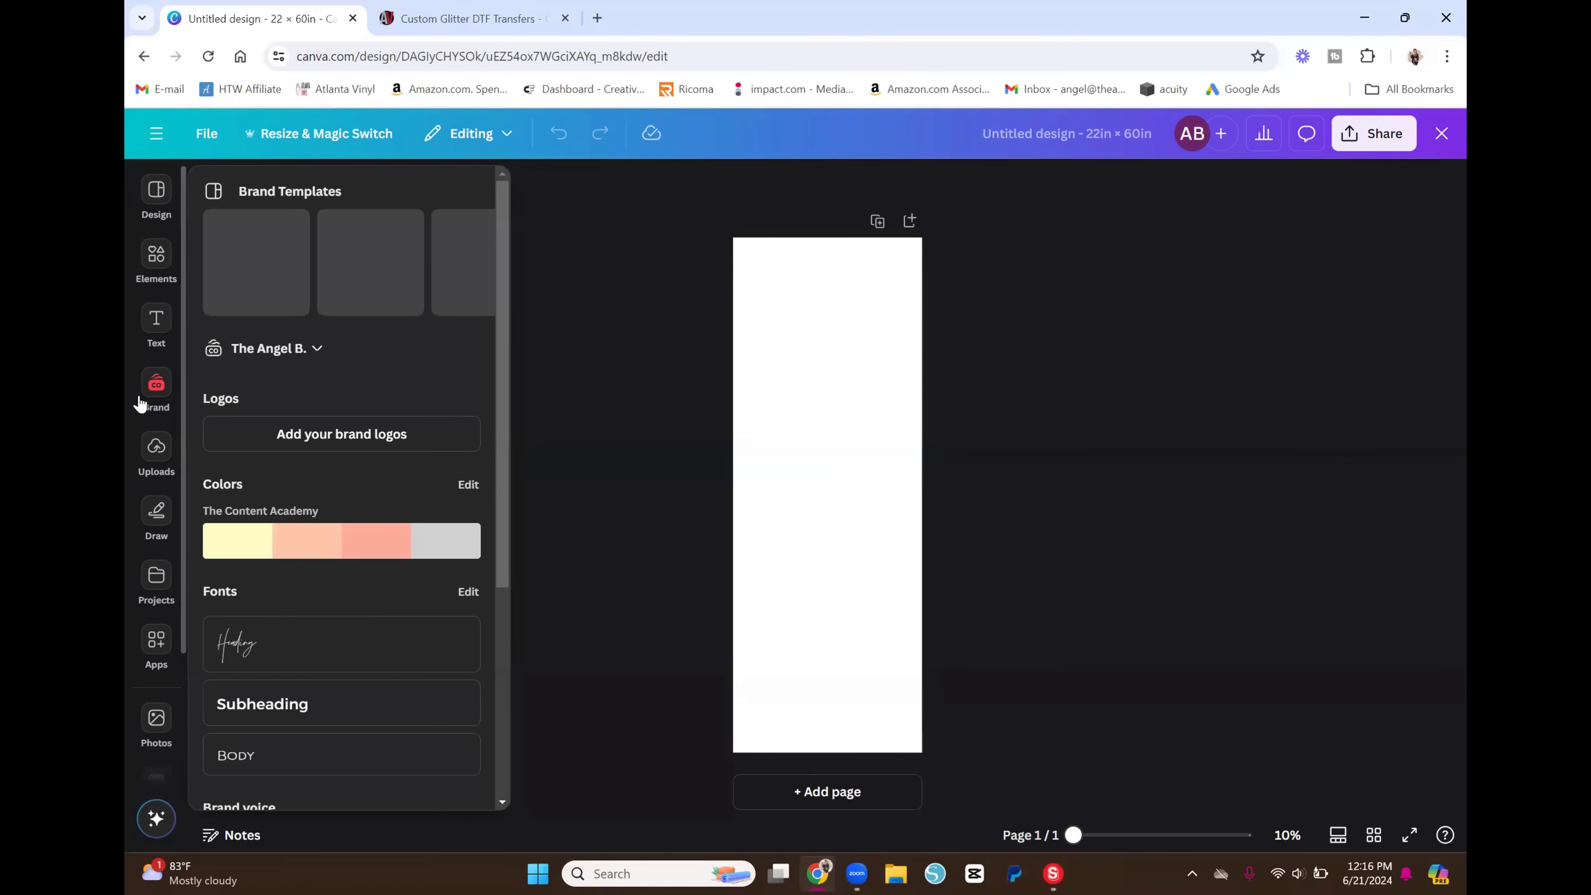
left_click(157, 450)
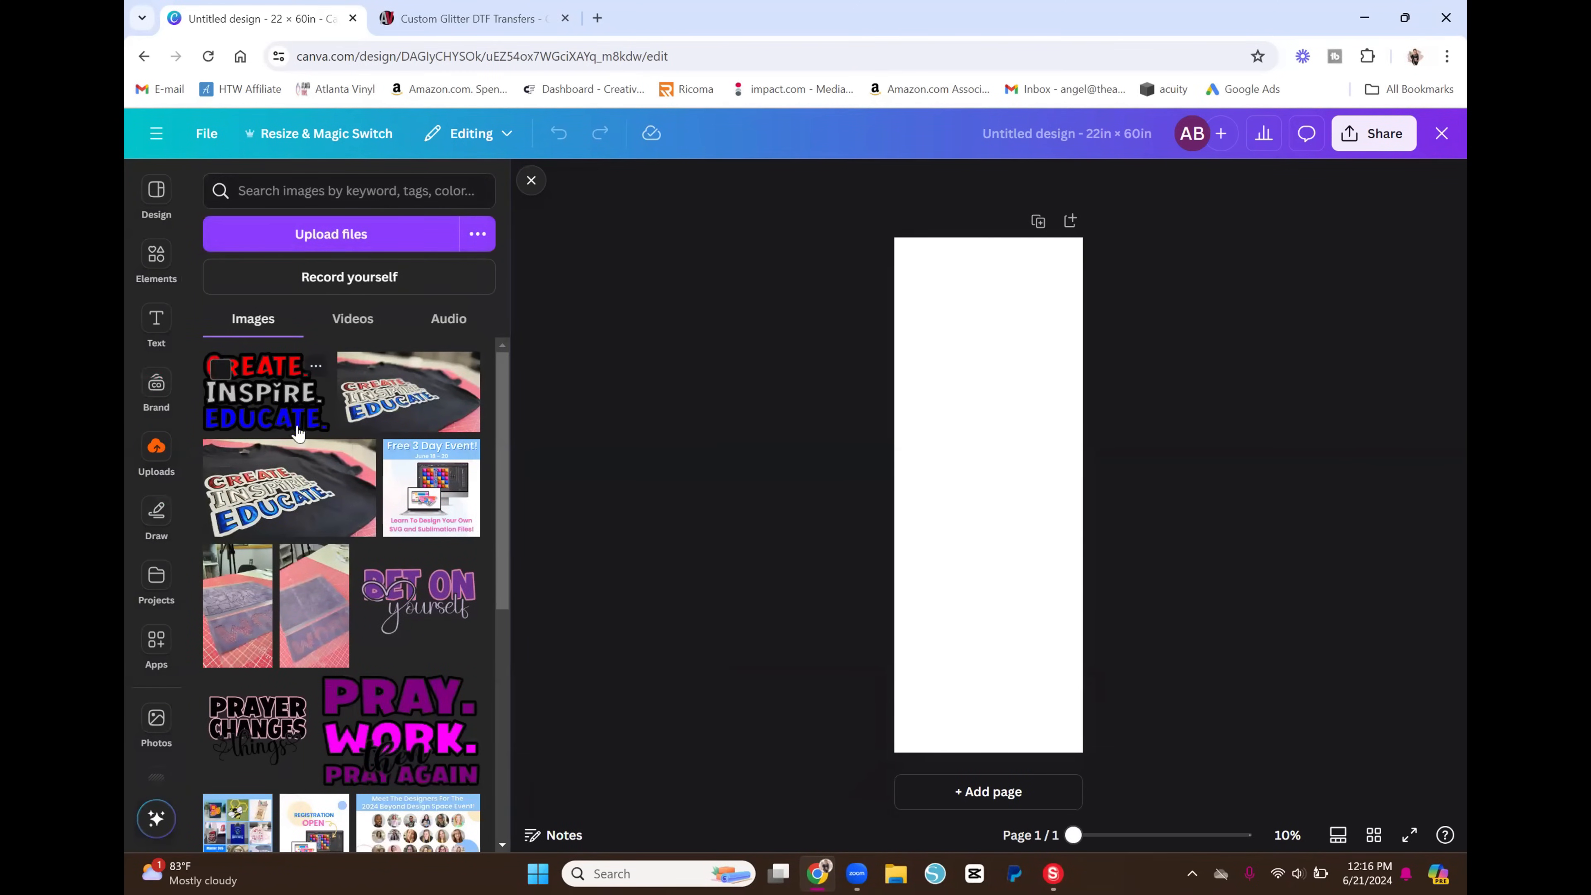
left_click(282, 417)
left_click(701, 551)
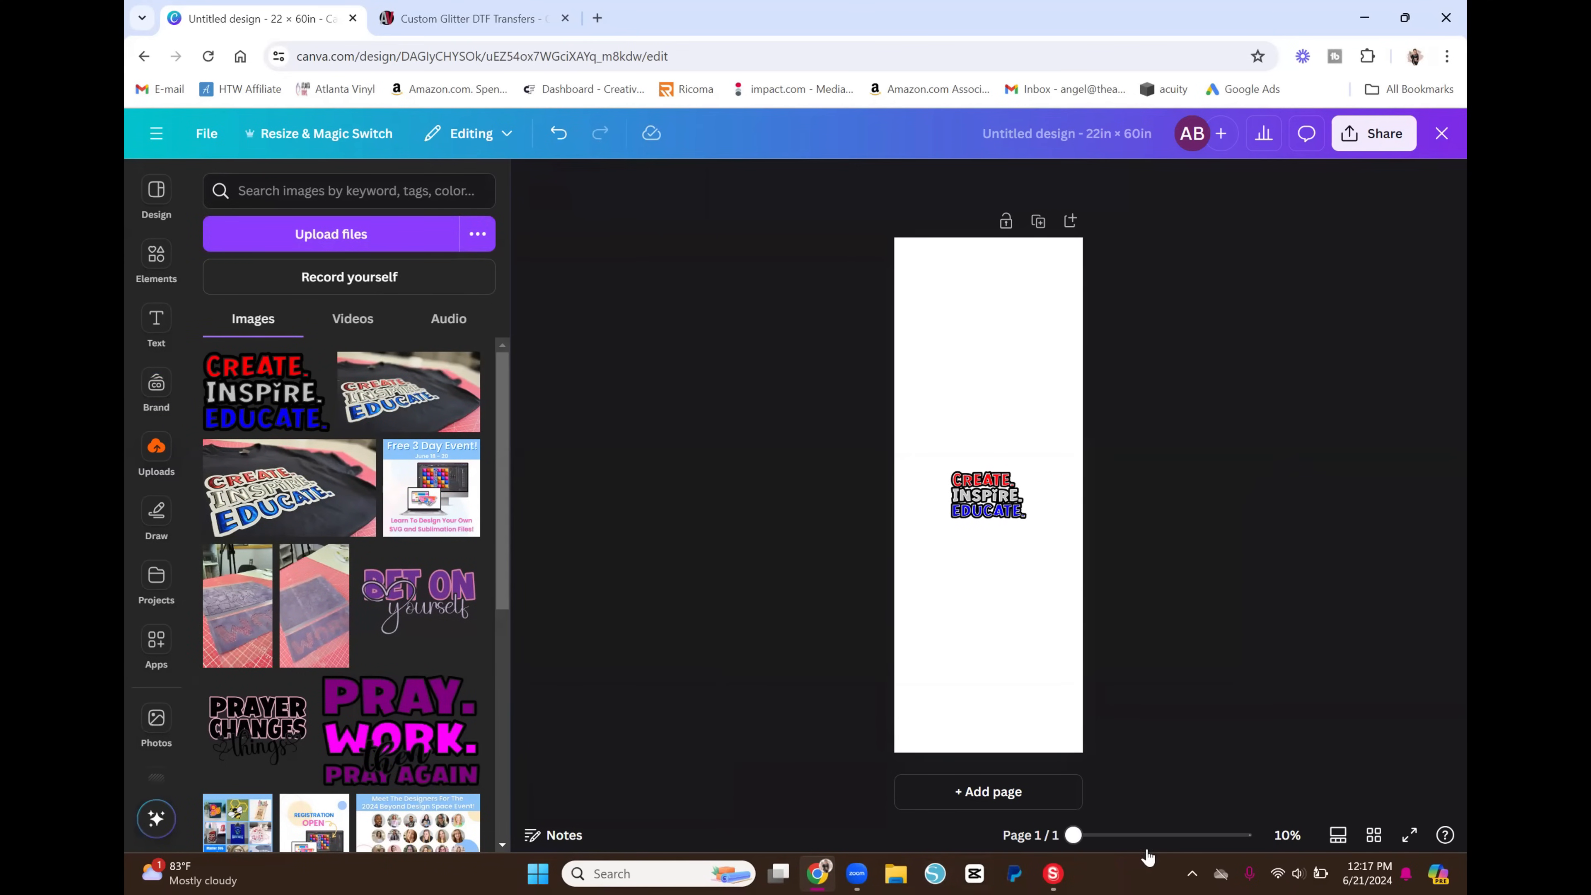
Move the "CREATE. INSPIRE. EDUCATE." image up toward the page's left edge and enlarge it to 10.5 in wide by 6.7 in high
left_click_drag(1073, 835, 1127, 837)
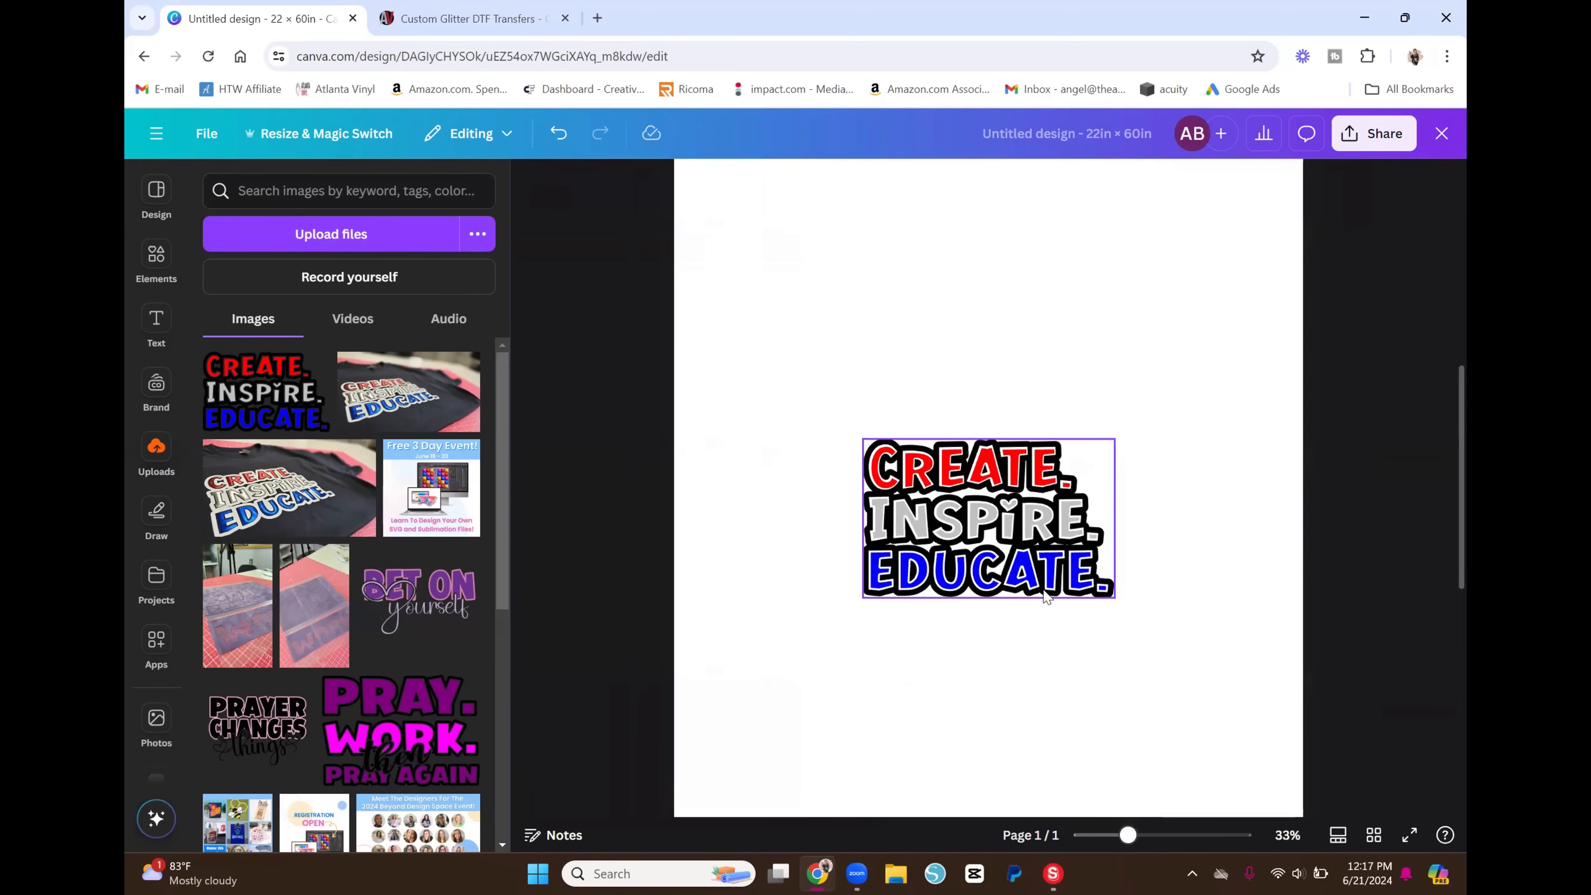
left_click(990, 517)
left_click_drag(990, 517, 831, 371)
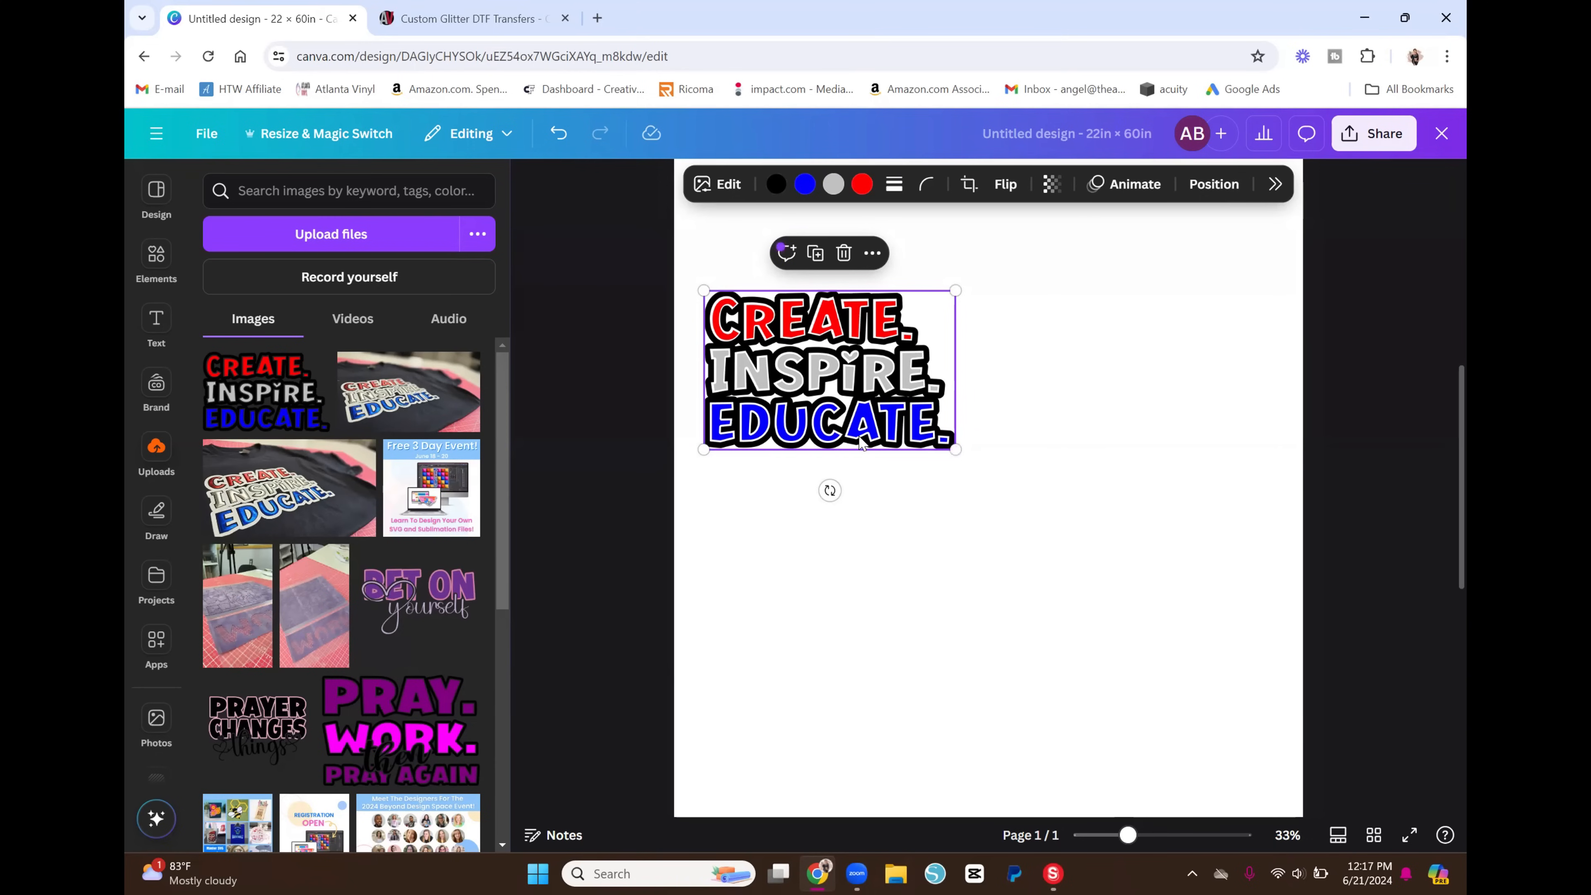
left_click_drag(958, 450, 984, 475)
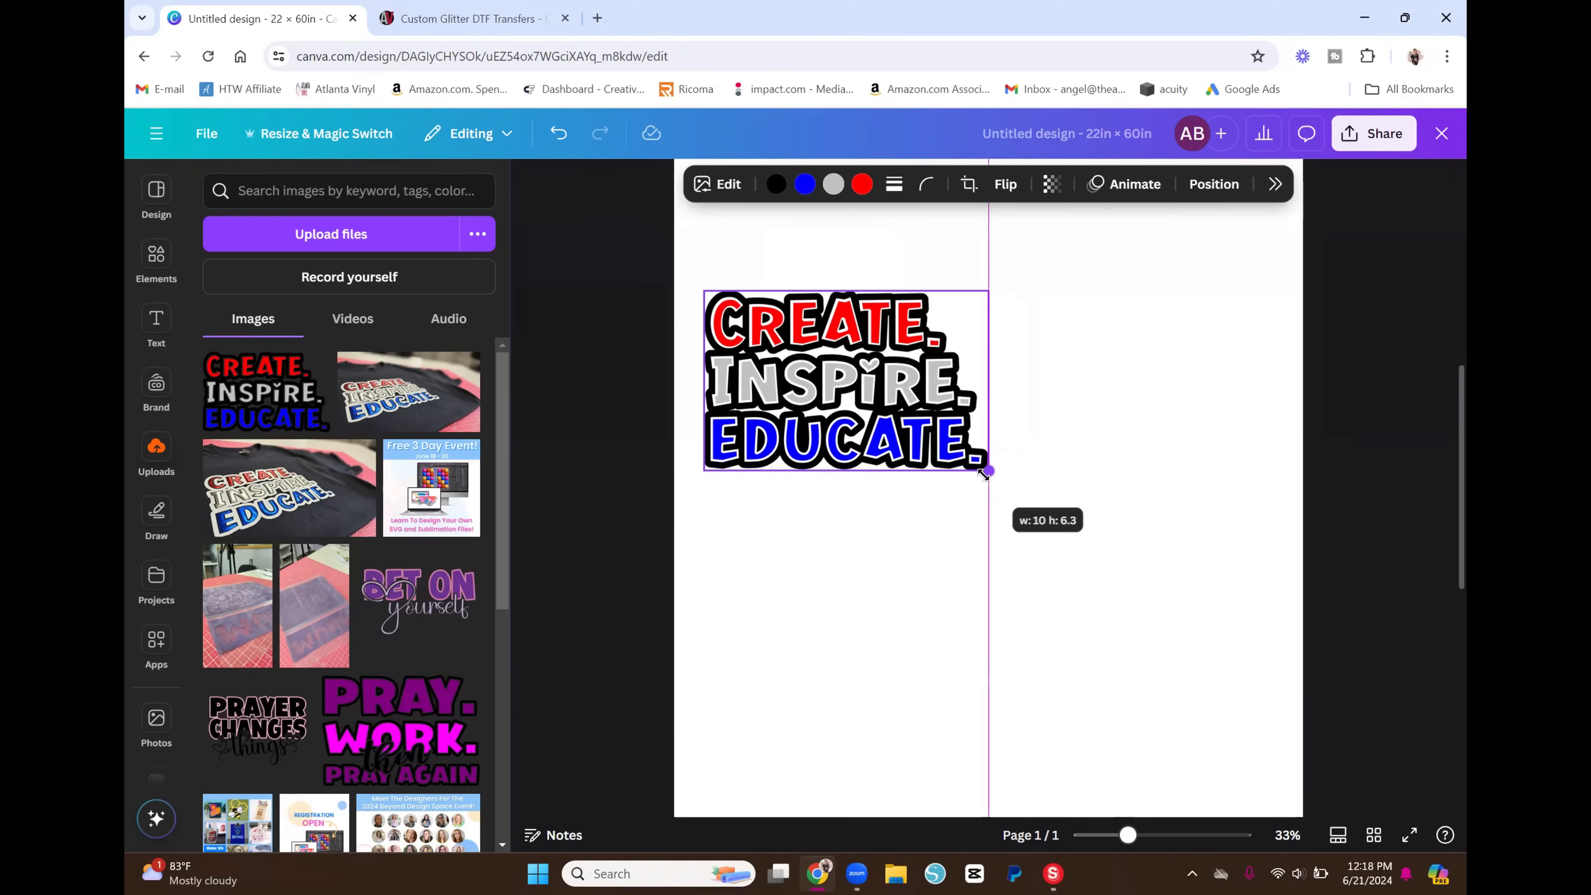
left_click_drag(984, 476, 1000, 493)
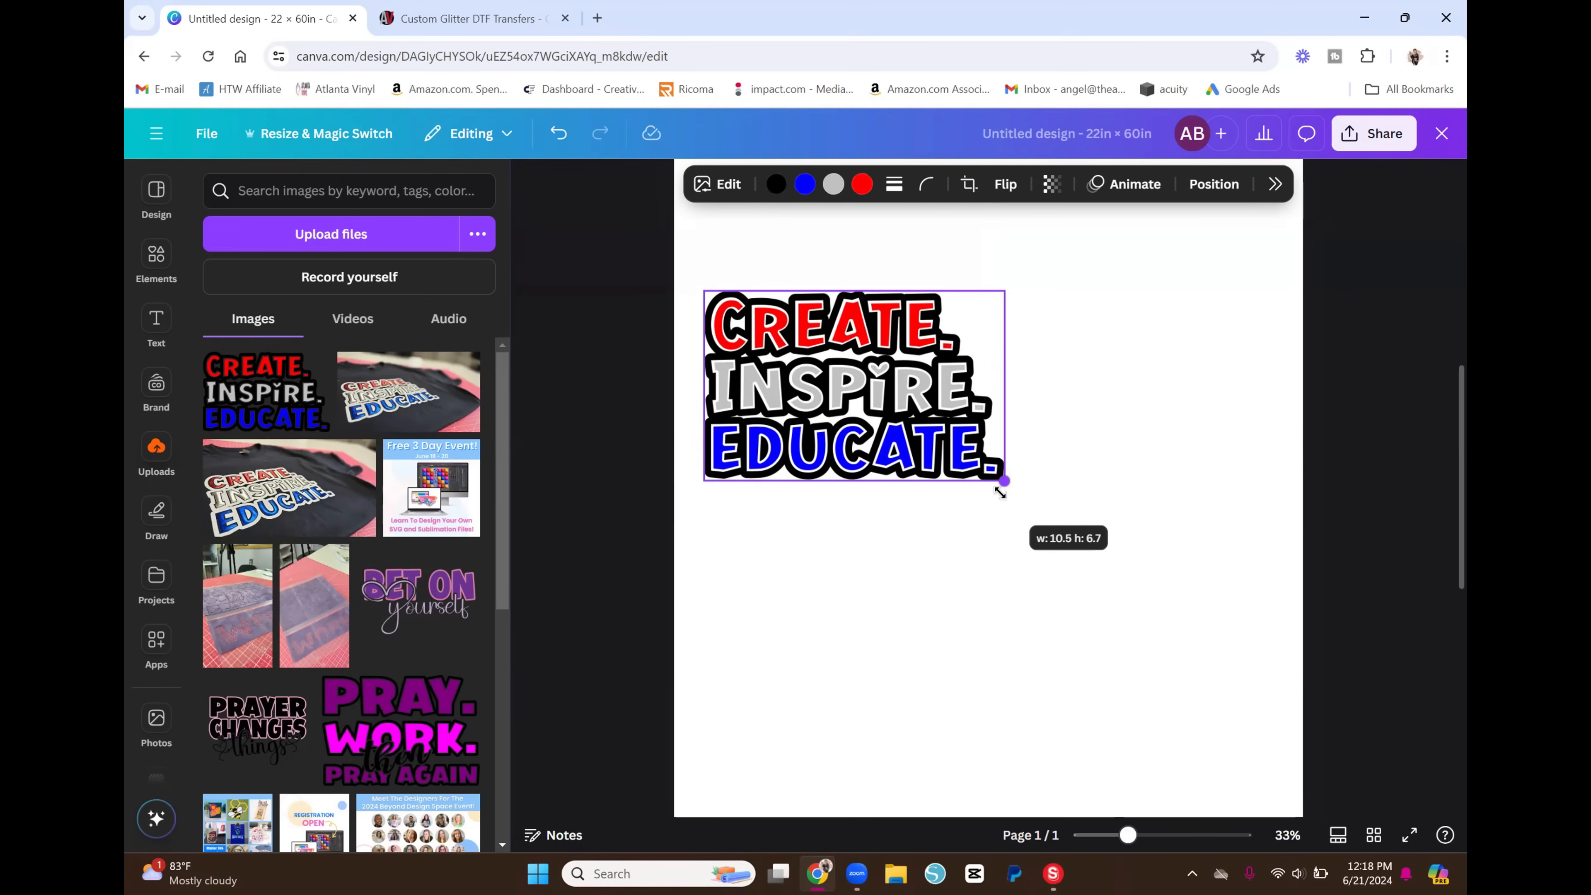
left_click_drag(1000, 493, 1002, 496)
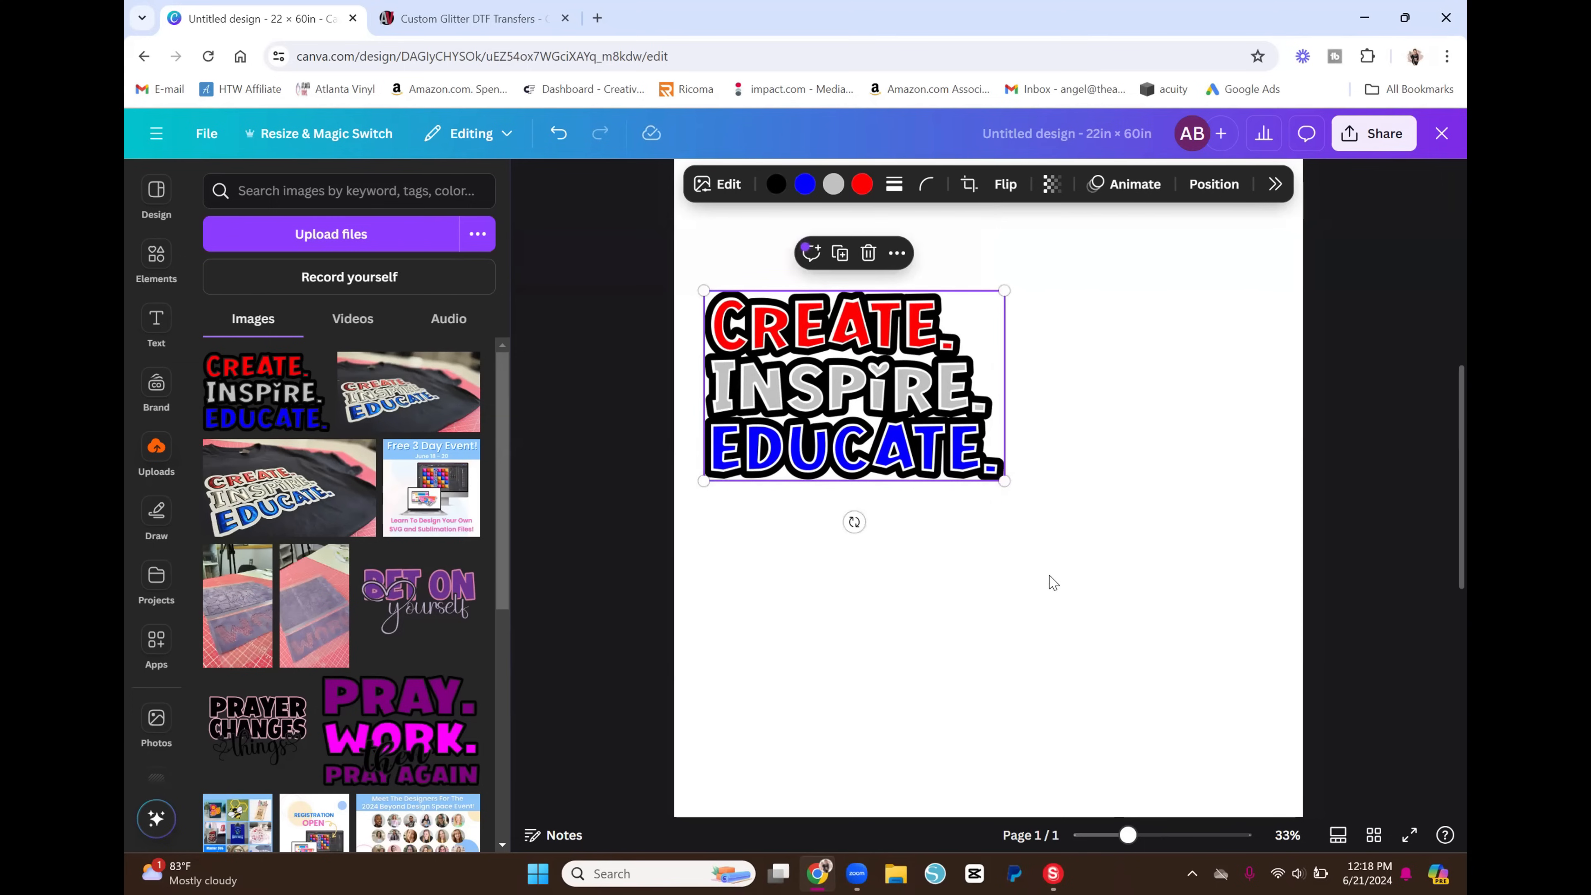
left_click(1081, 557)
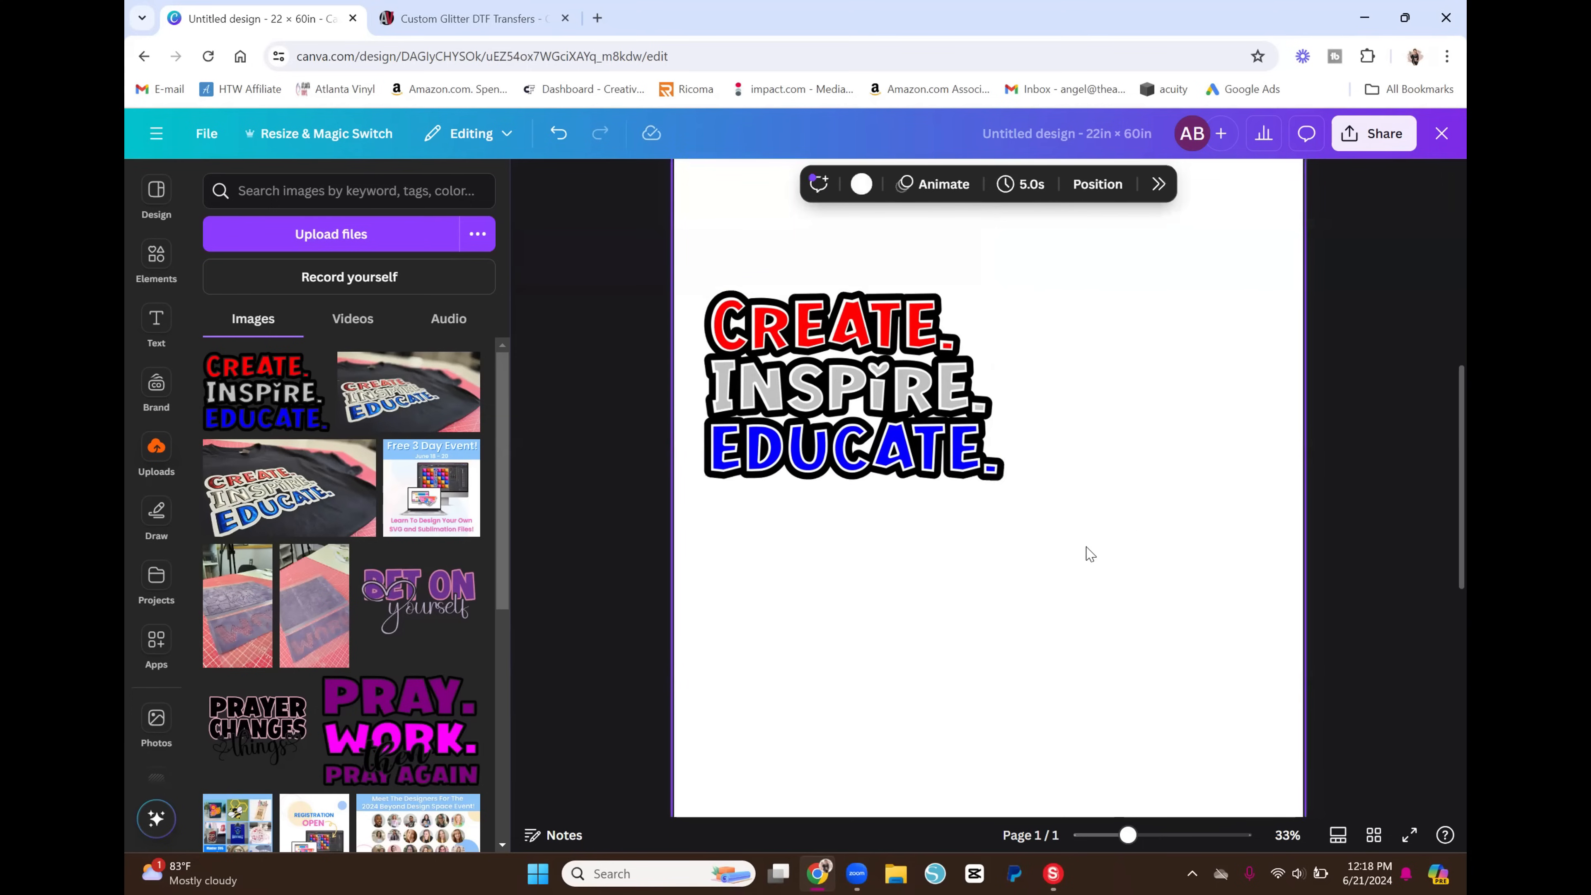
Place the "CREATE. INSPIRE. EDUCATE." image in the top-left corner of the gang sheet with a small margin
left_click_drag(1128, 839, 1090, 839)
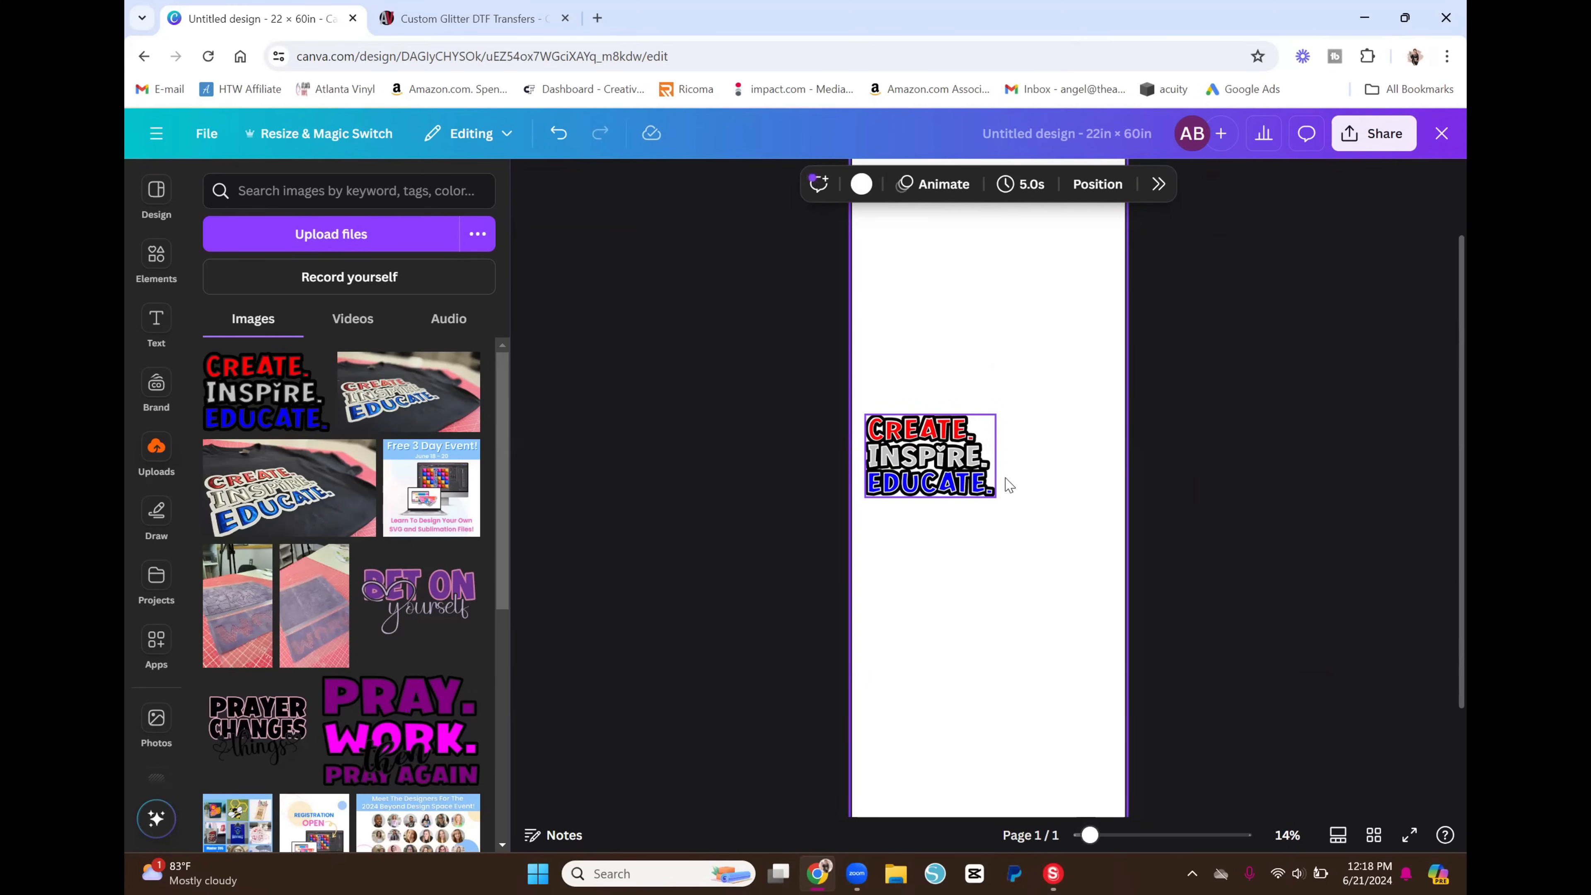
scroll(916, 555, "up", 2)
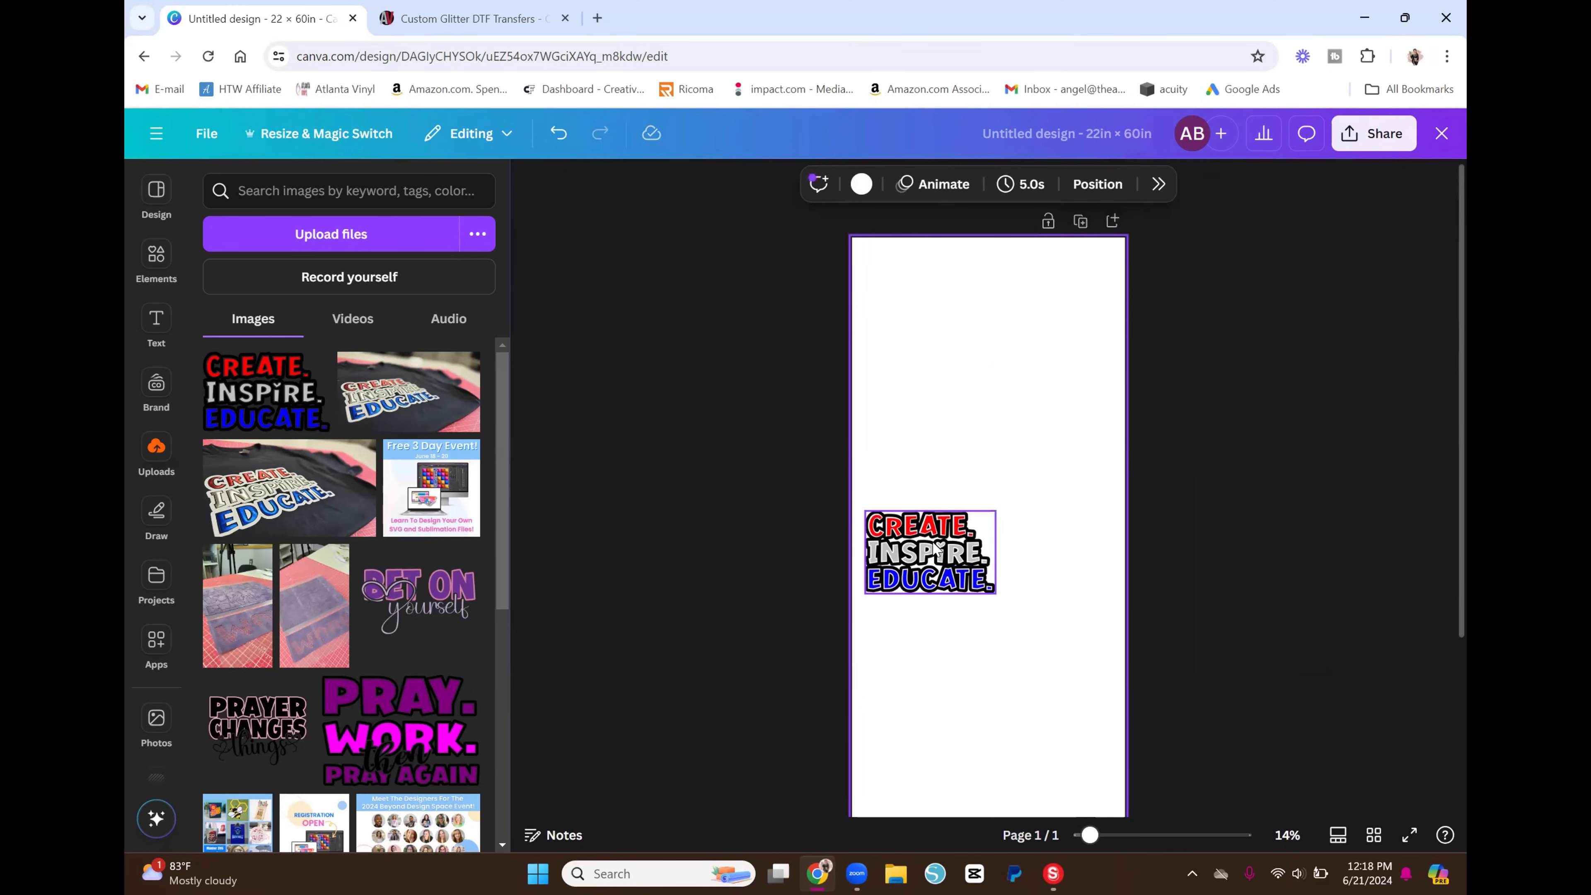
left_click_drag(917, 550, 922, 275)
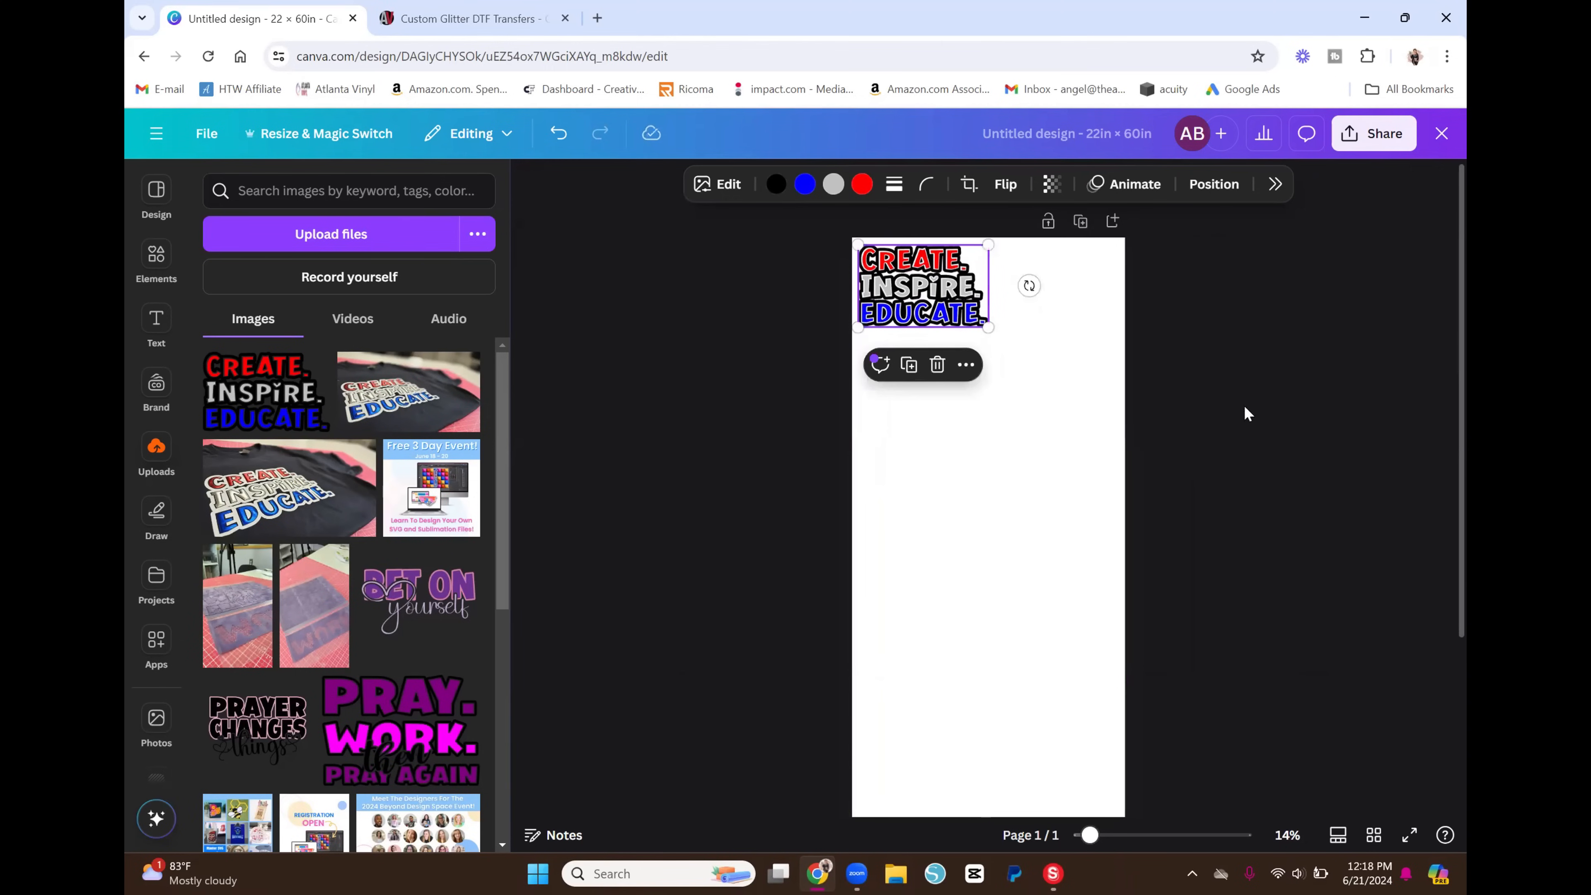
left_click(1327, 446)
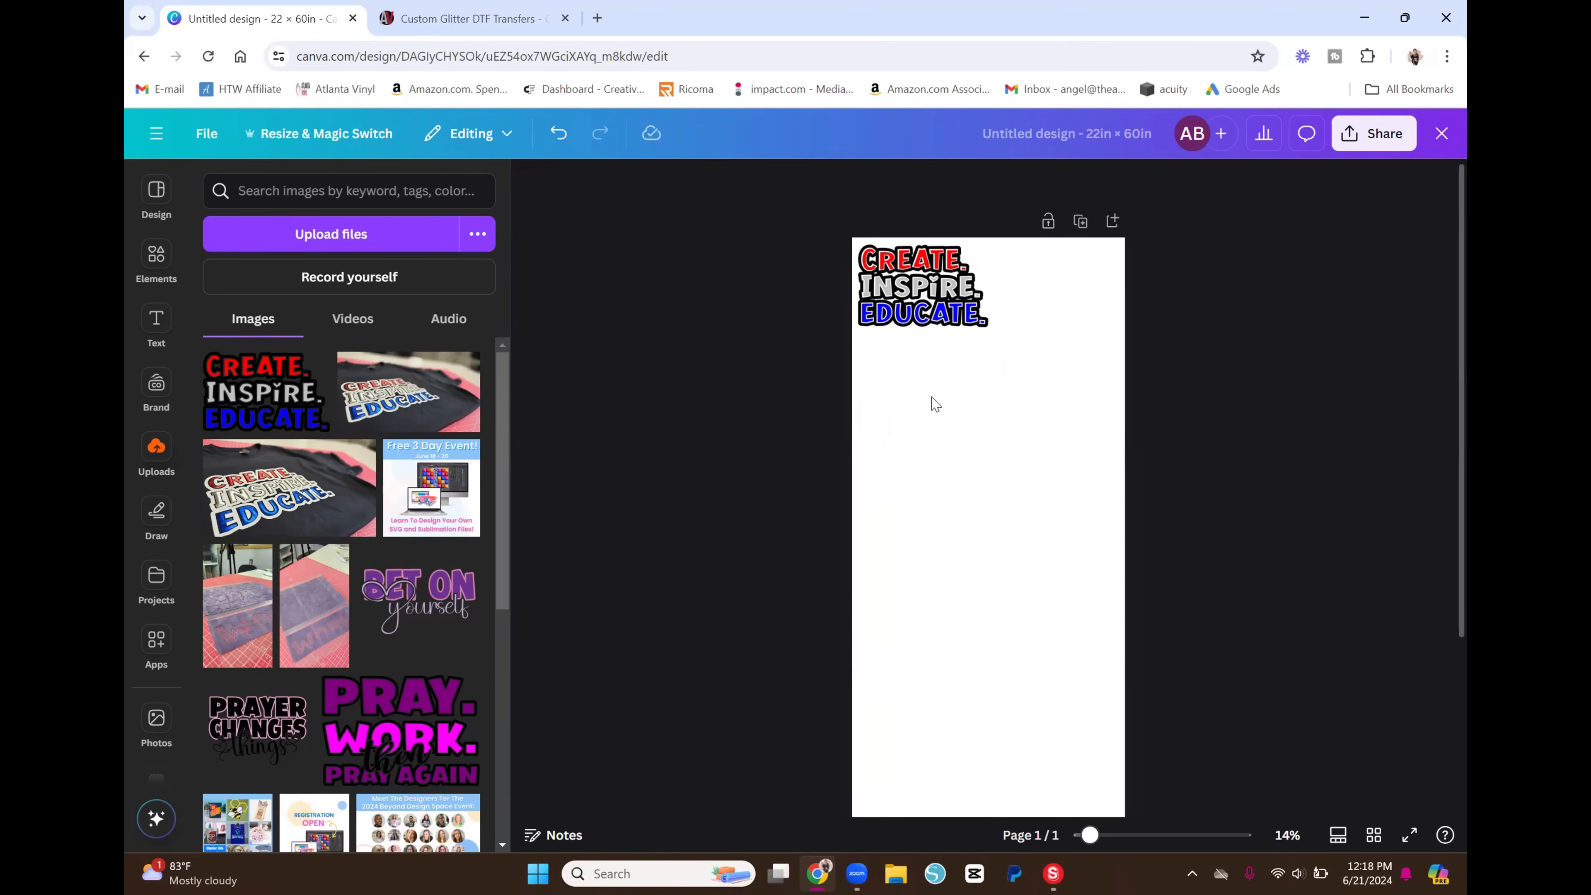
Duplicate the "CREATE. INSPIRE. EDUCATE." image and place the copy beside the original, aligned in the same row along the page's right edge
right_click(942, 301)
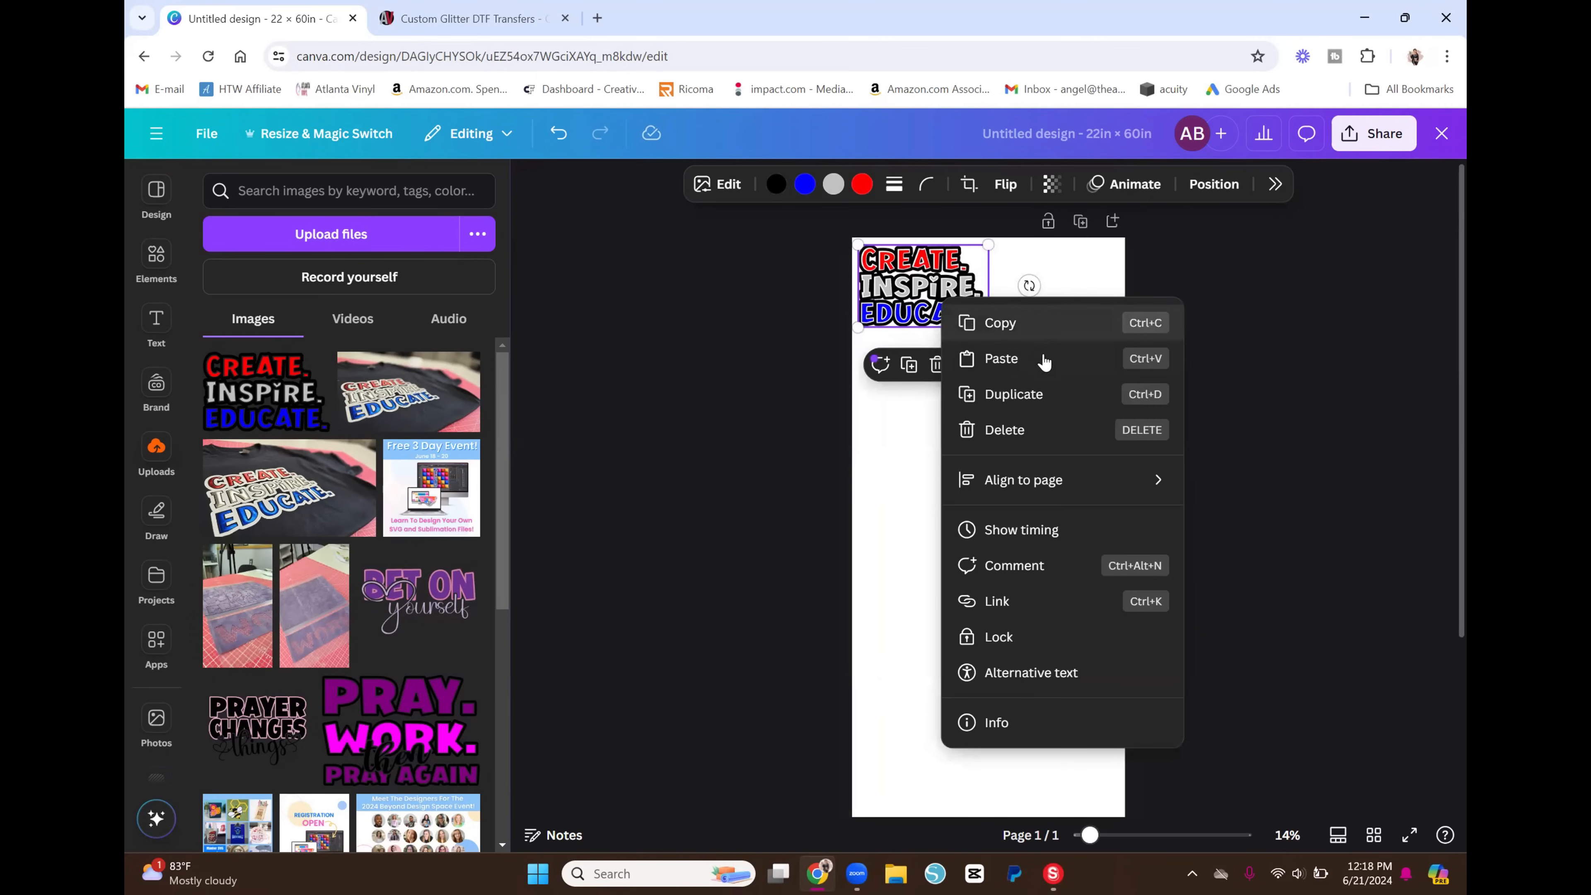
left_click(1040, 395)
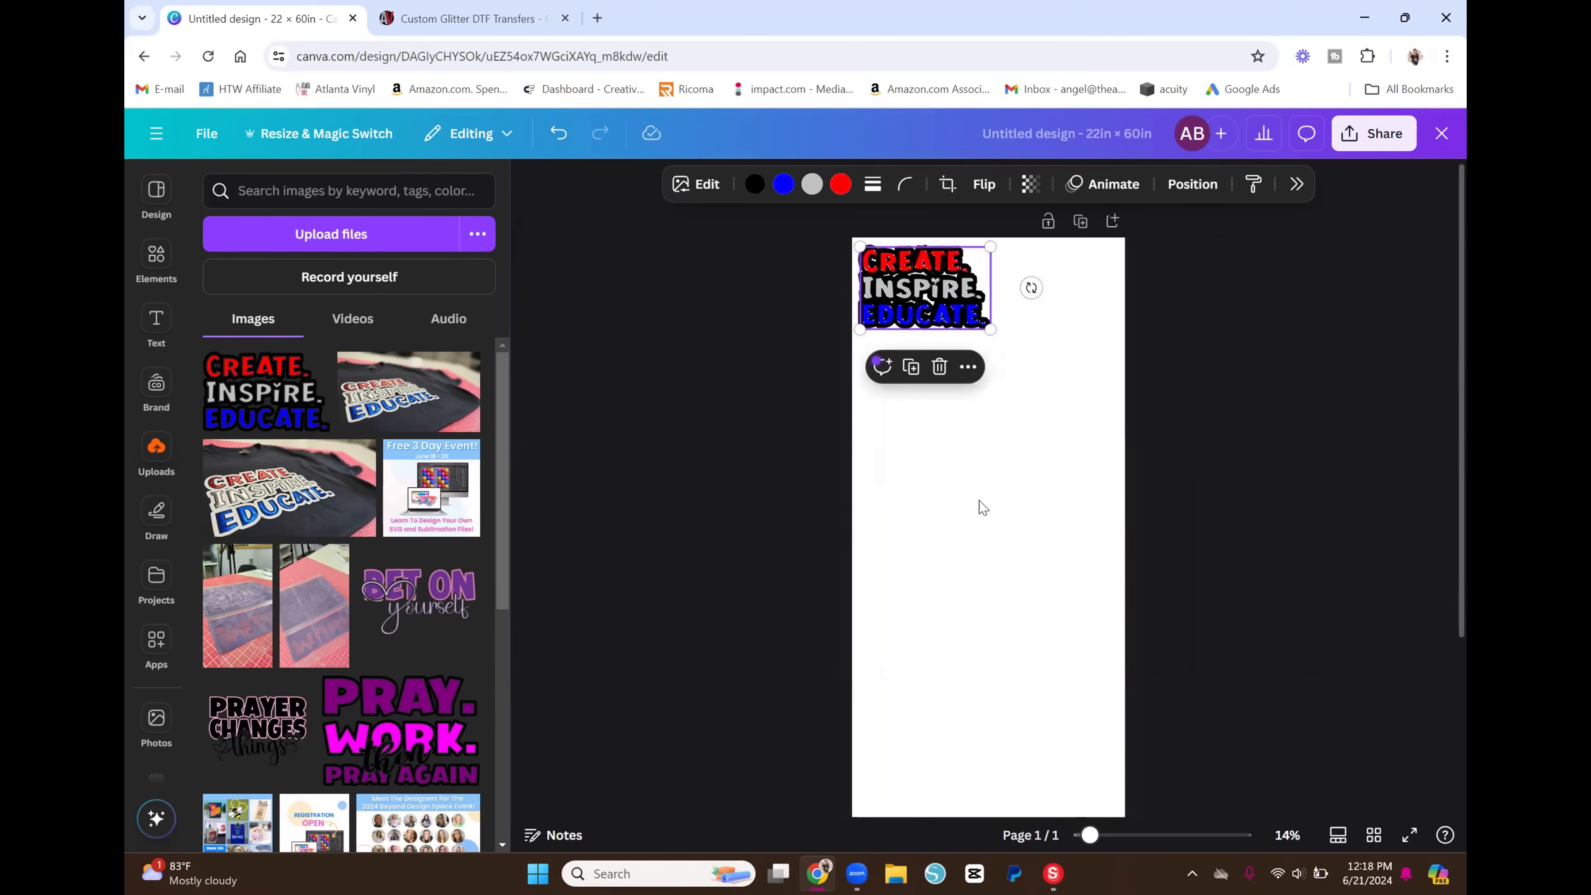
left_click(912, 367)
left_click_drag(969, 305, 1059, 298)
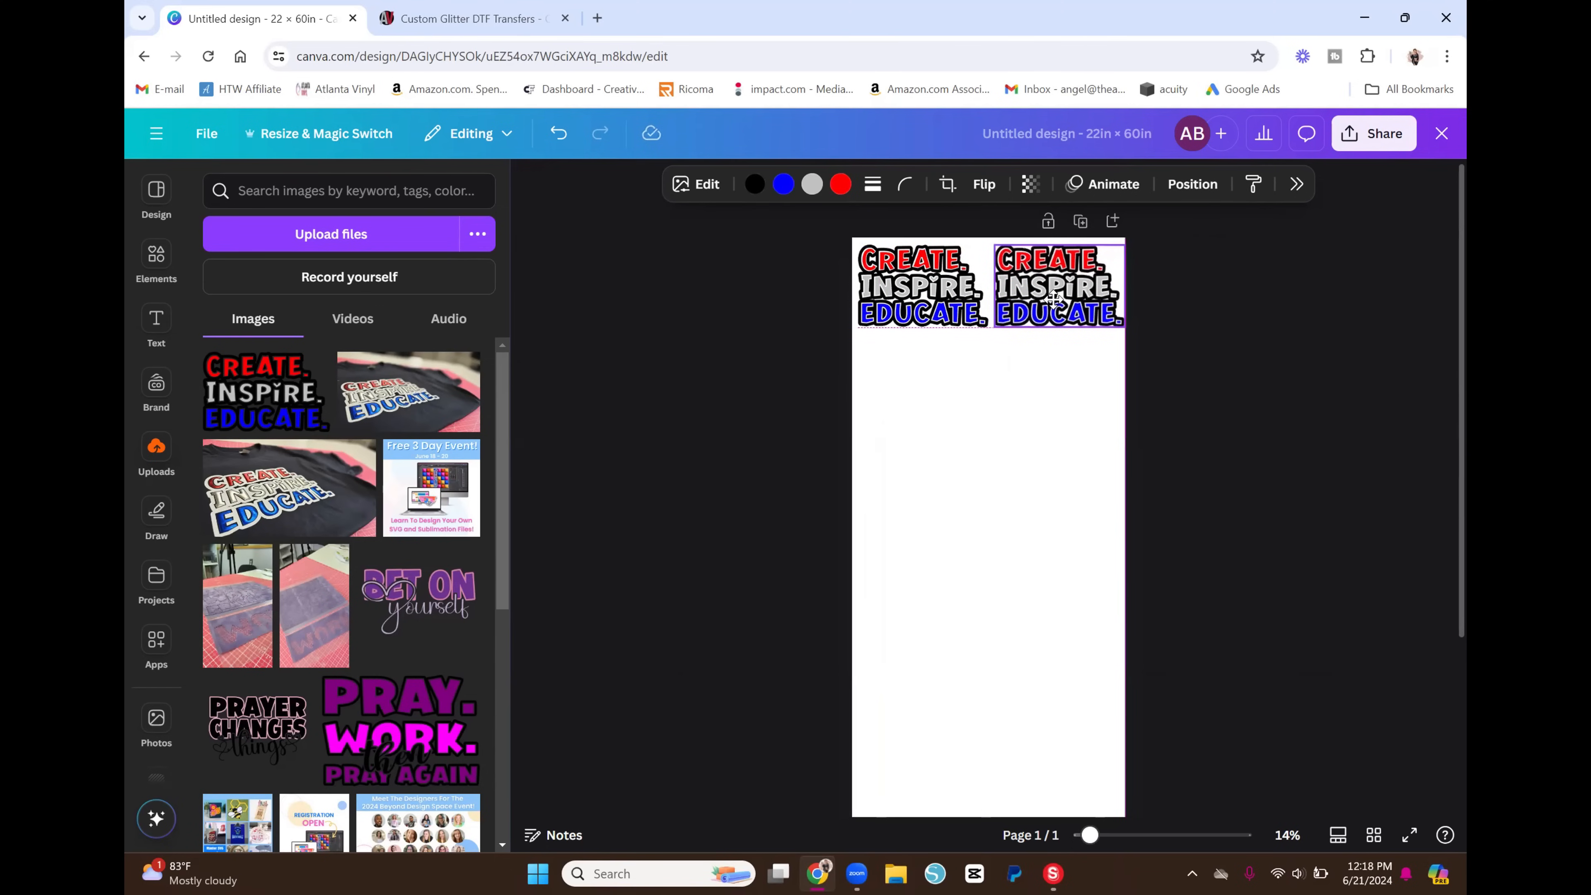
left_click(1247, 438)
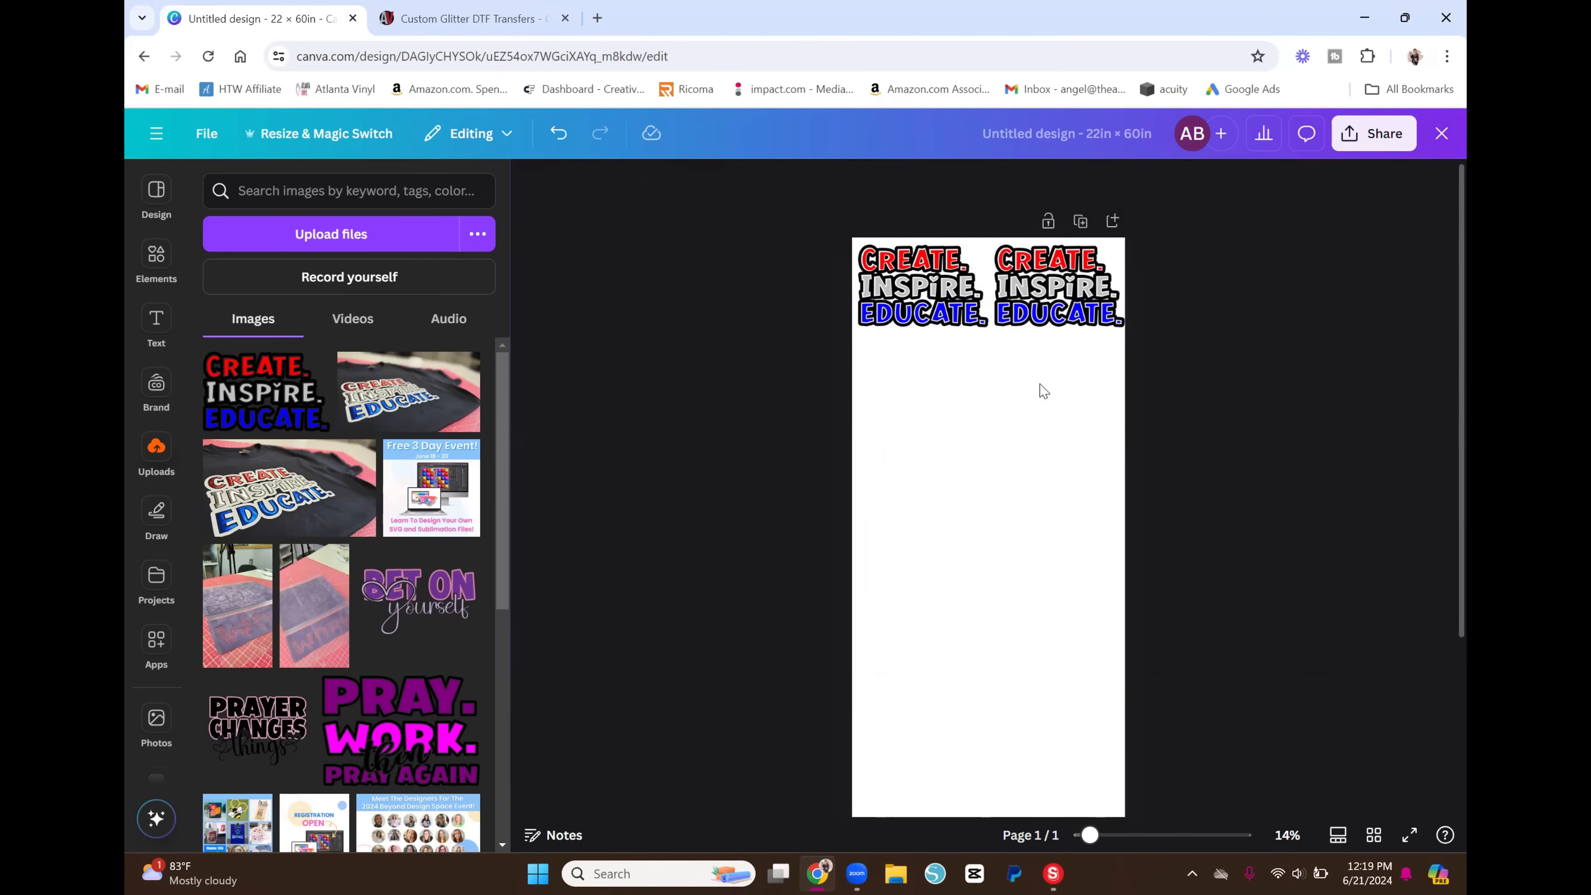
Add the uploaded "BET ON yourself" image to the page and move it up toward the first row of designs
left_click(449, 611)
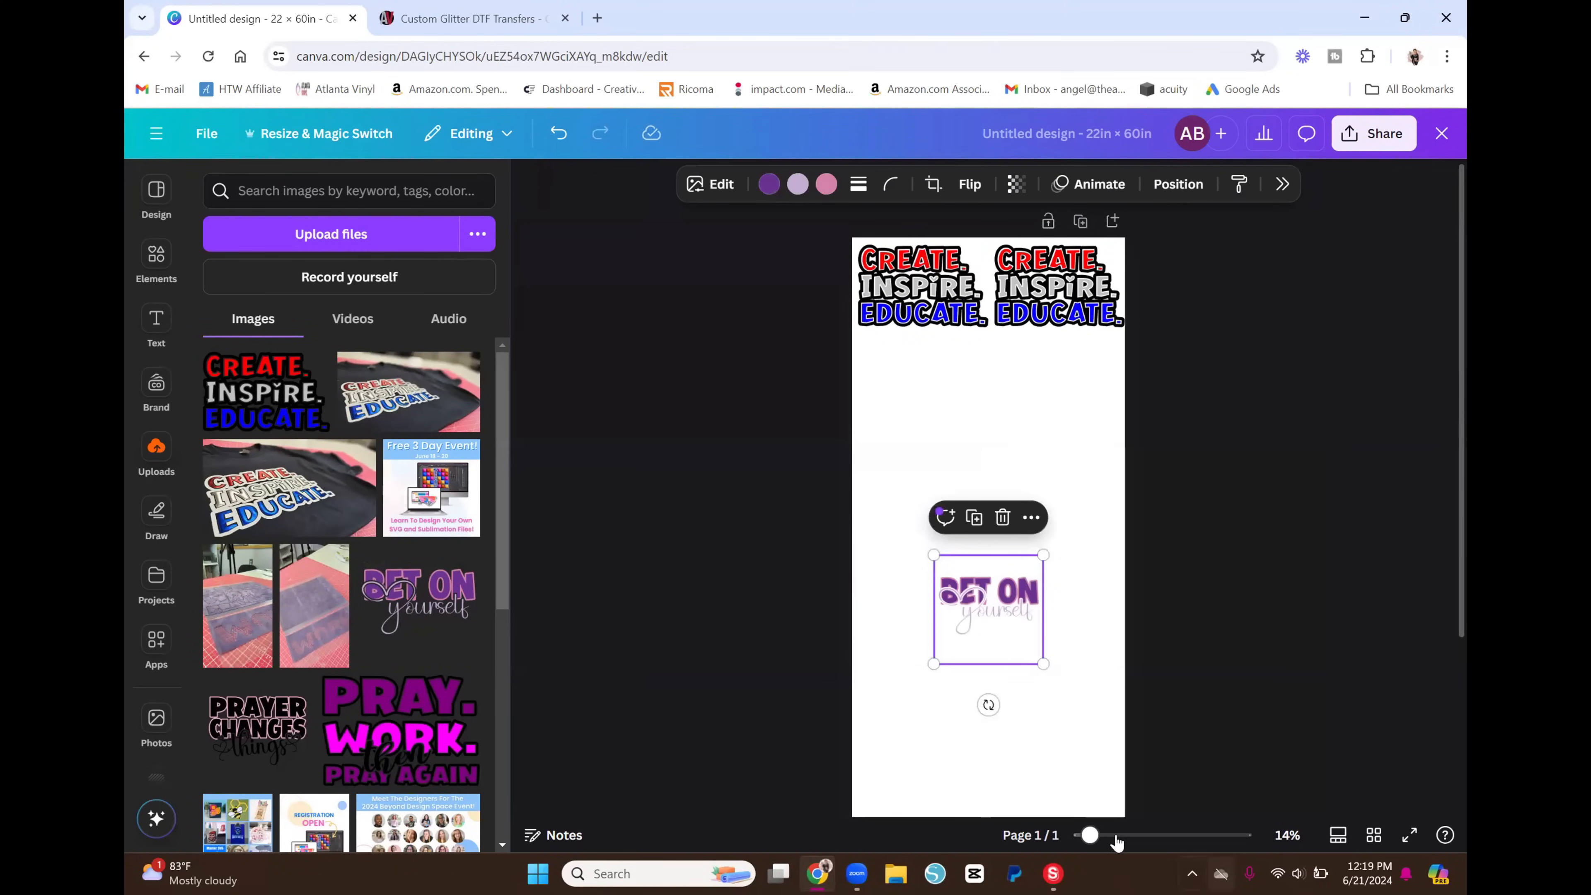
left_click_drag(1090, 835, 1130, 836)
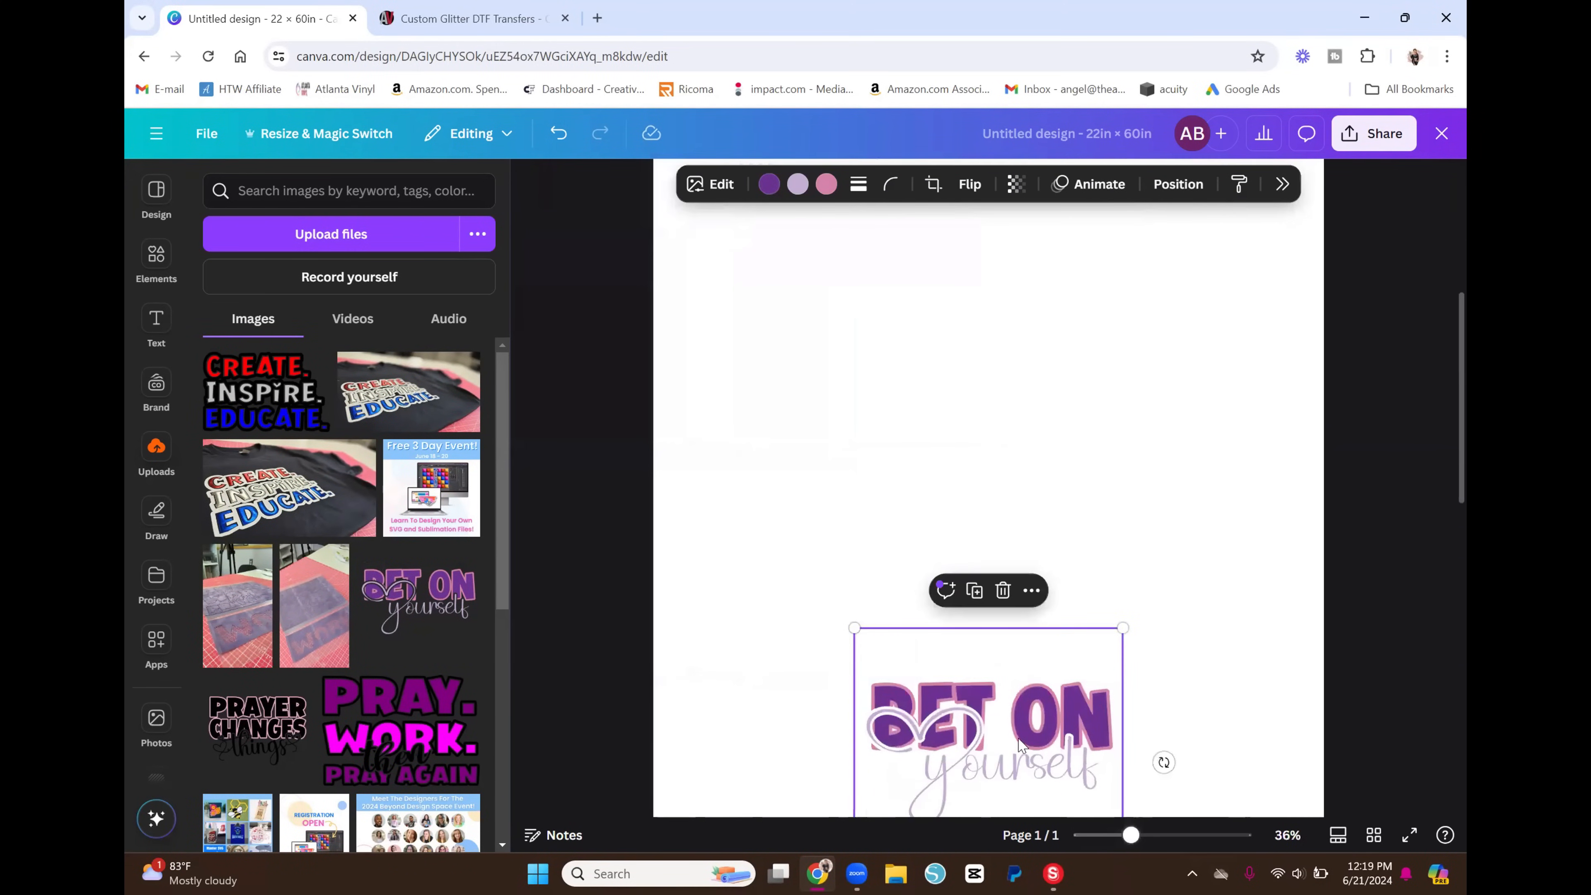
left_click_drag(1020, 748, 981, 454)
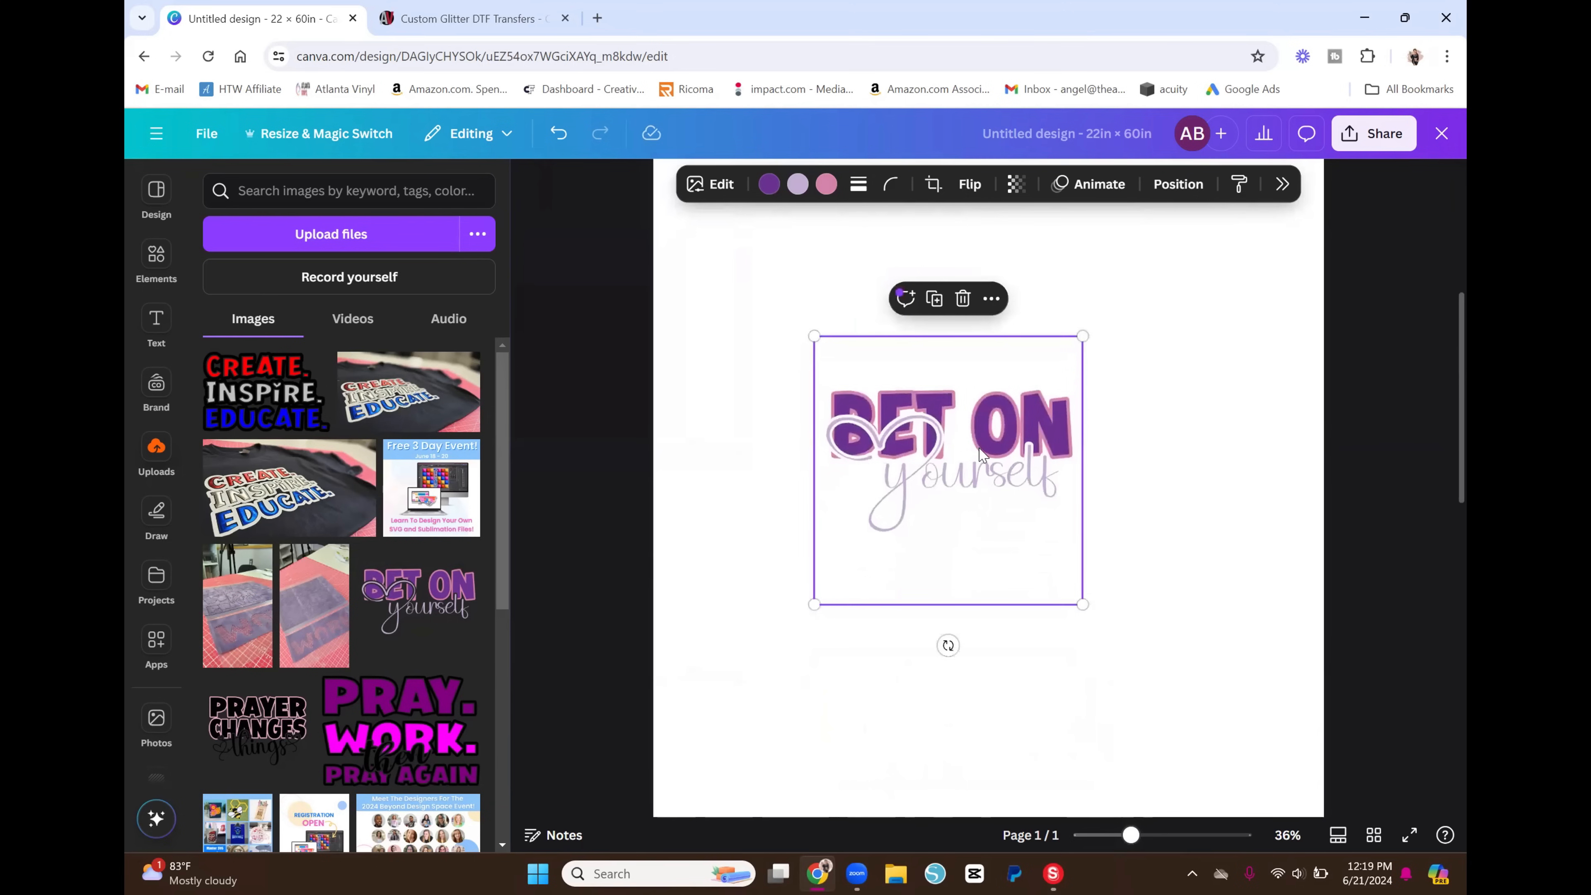
scroll(1075, 377, "up", 5)
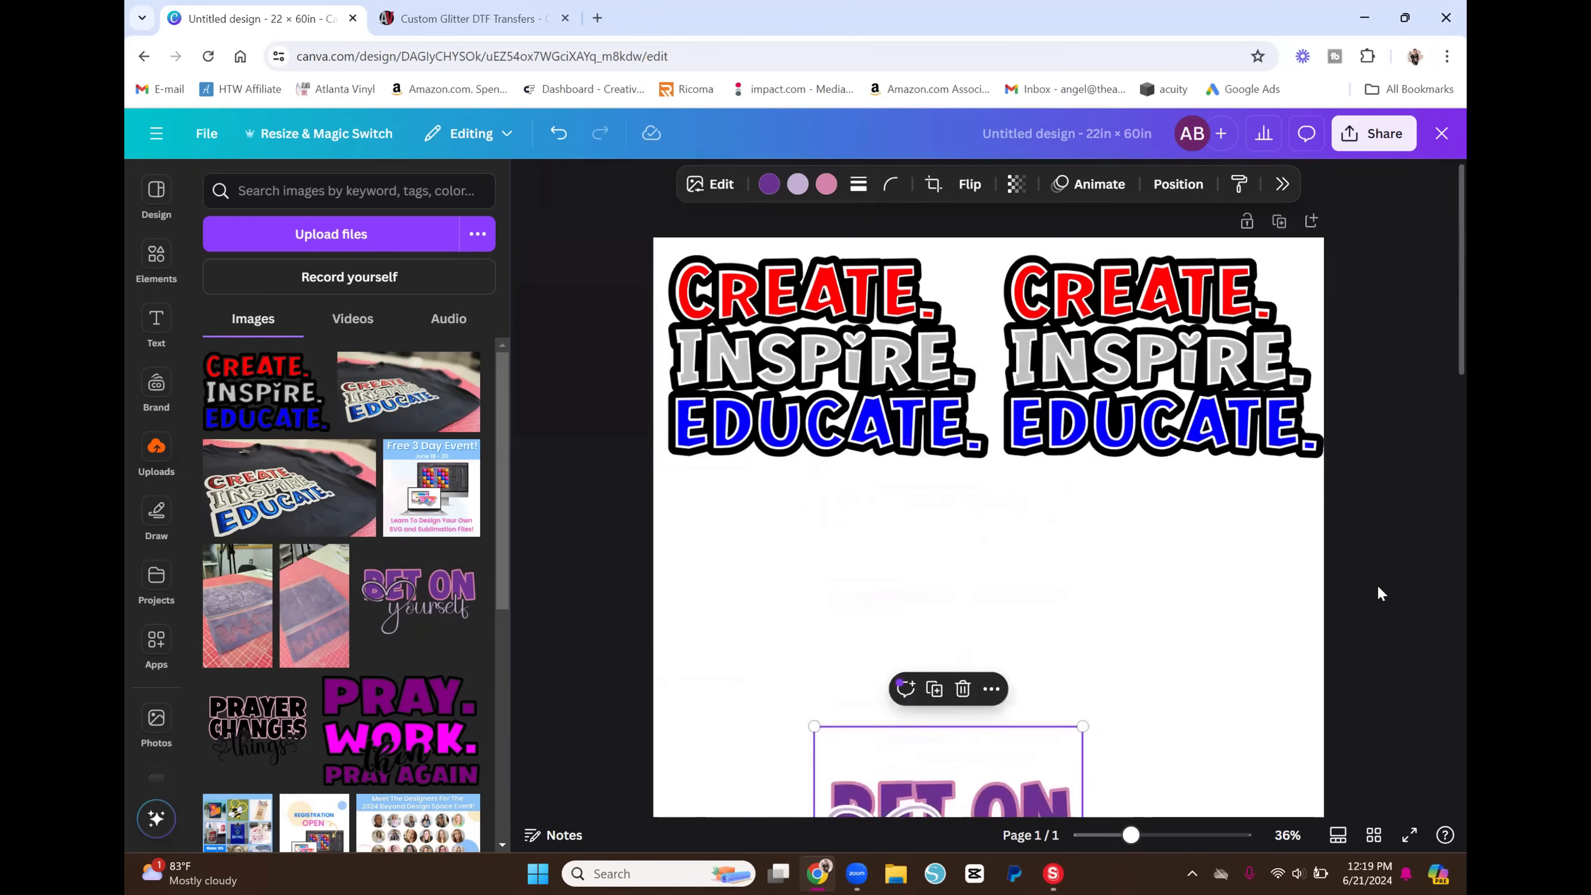
left_click(711, 330)
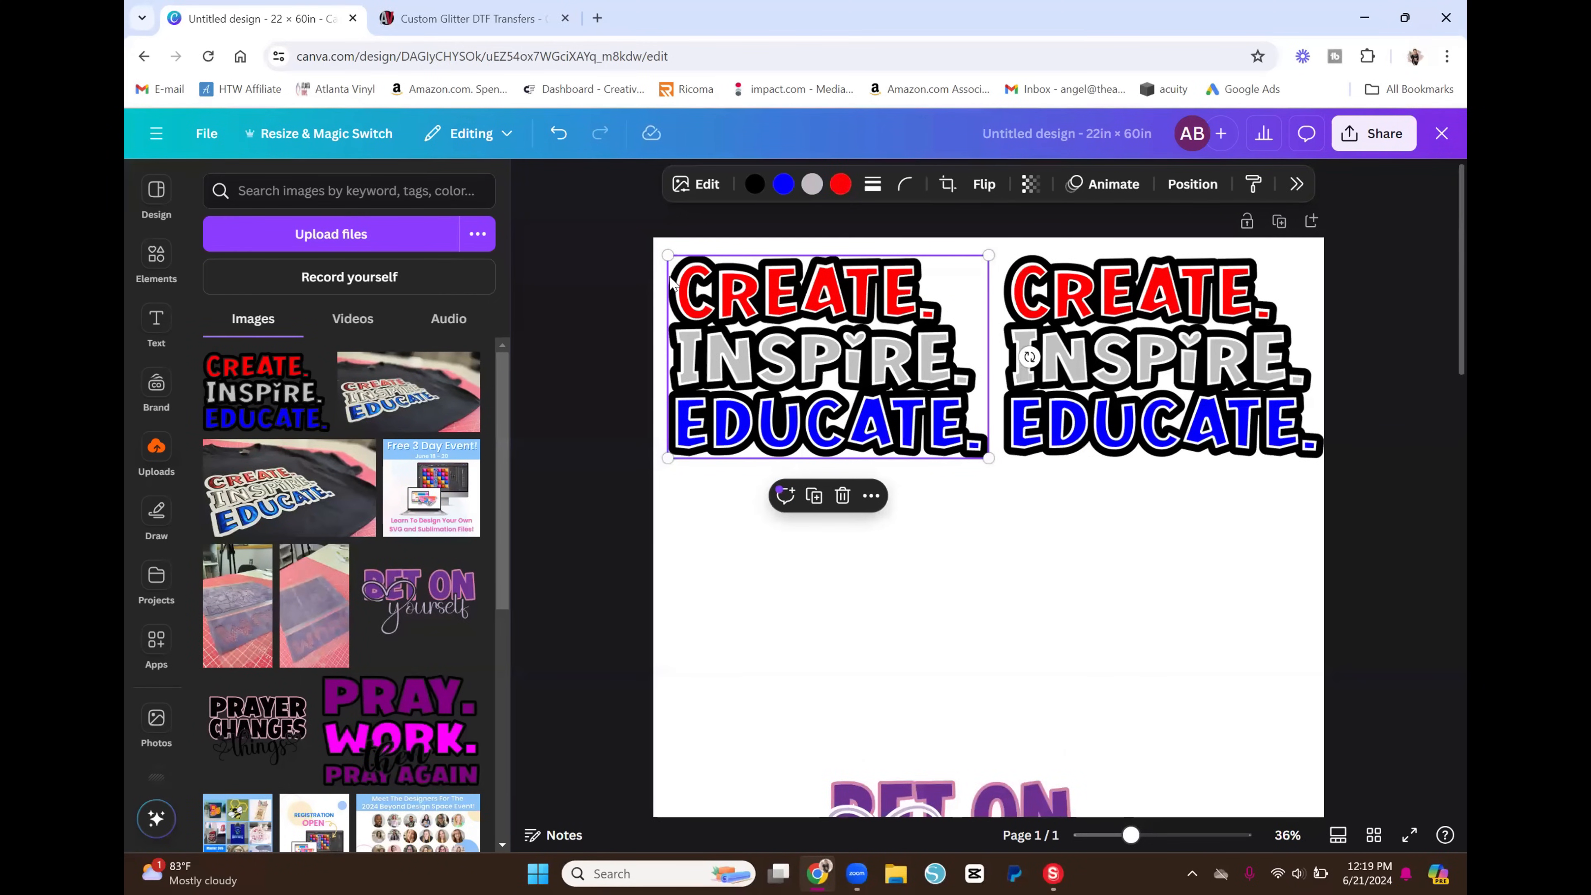
scroll(793, 334, "down", 4)
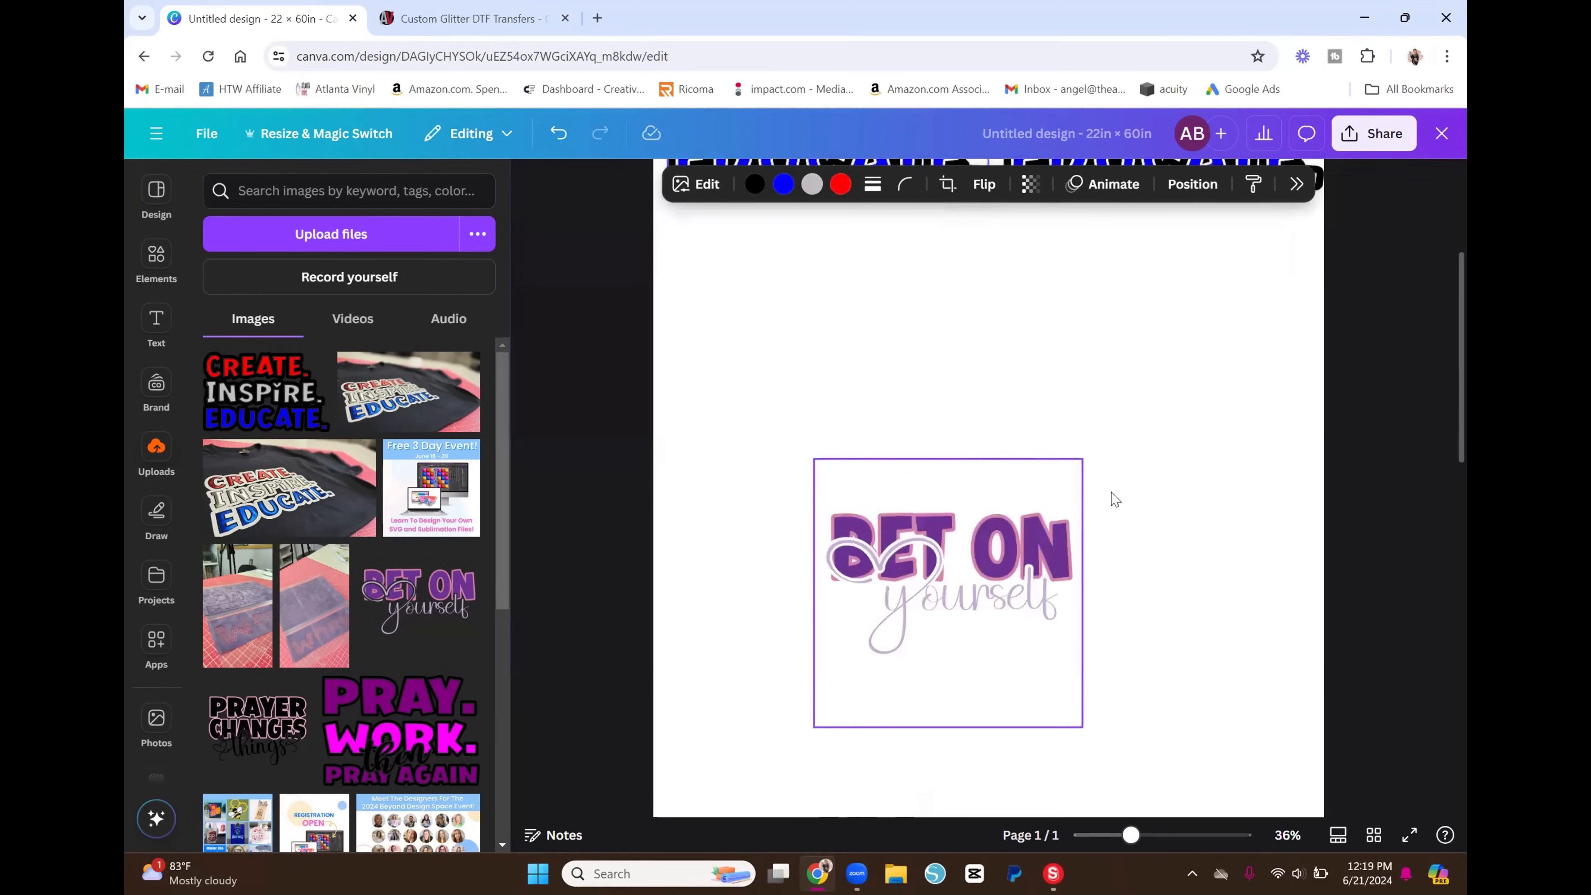
Enlarge the "BET ON yourself" image to 10.5 in wide by 10.5 in high and move it further up the page
left_click(1067, 542)
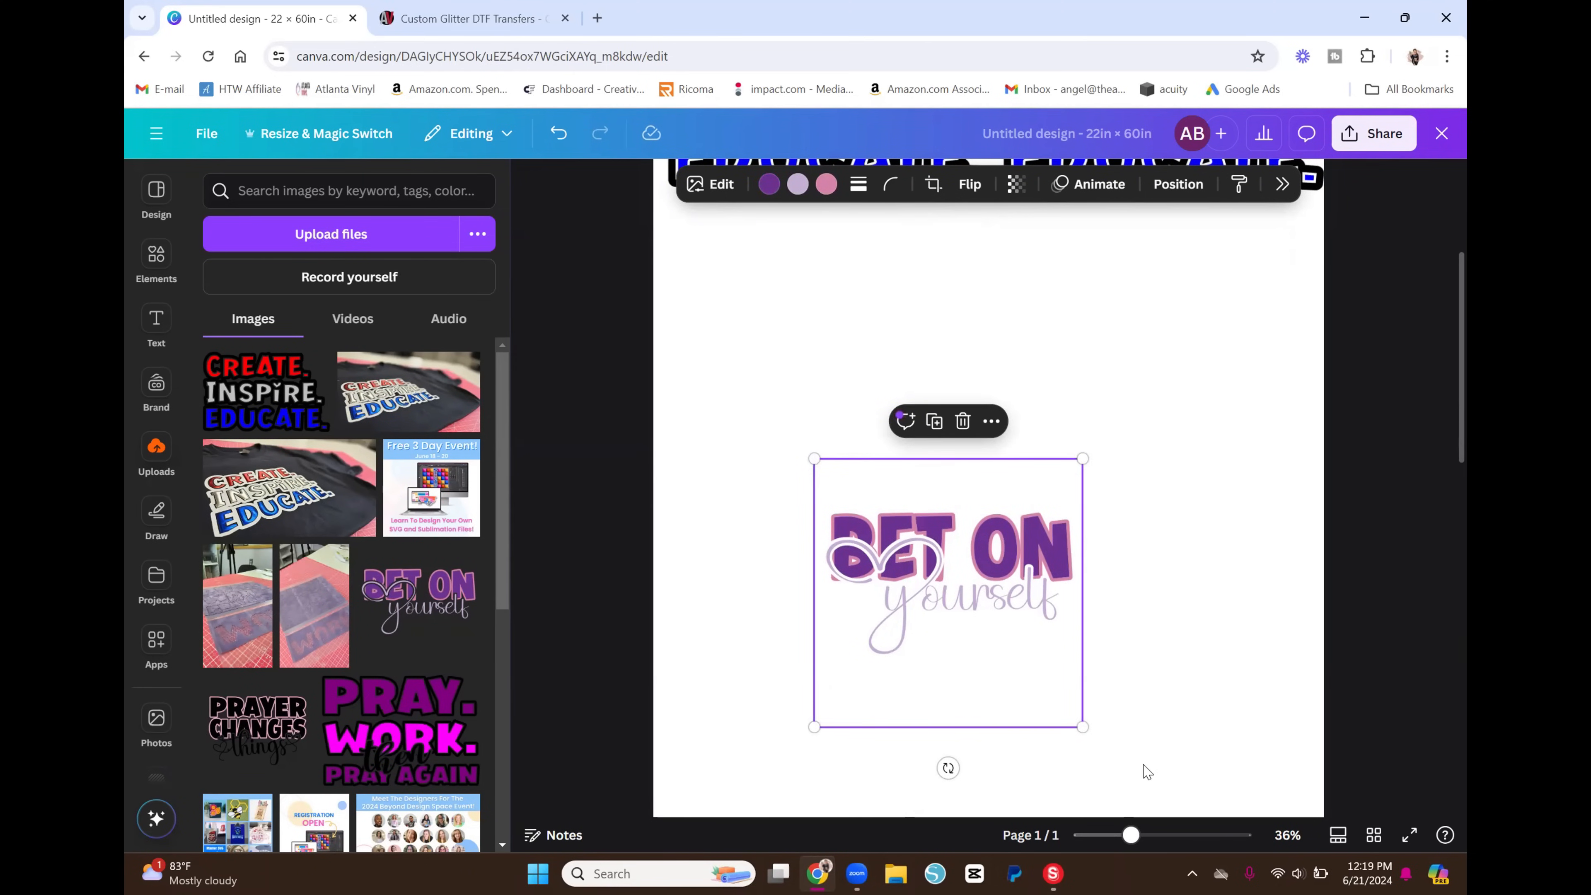
left_click_drag(1083, 728, 1140, 772)
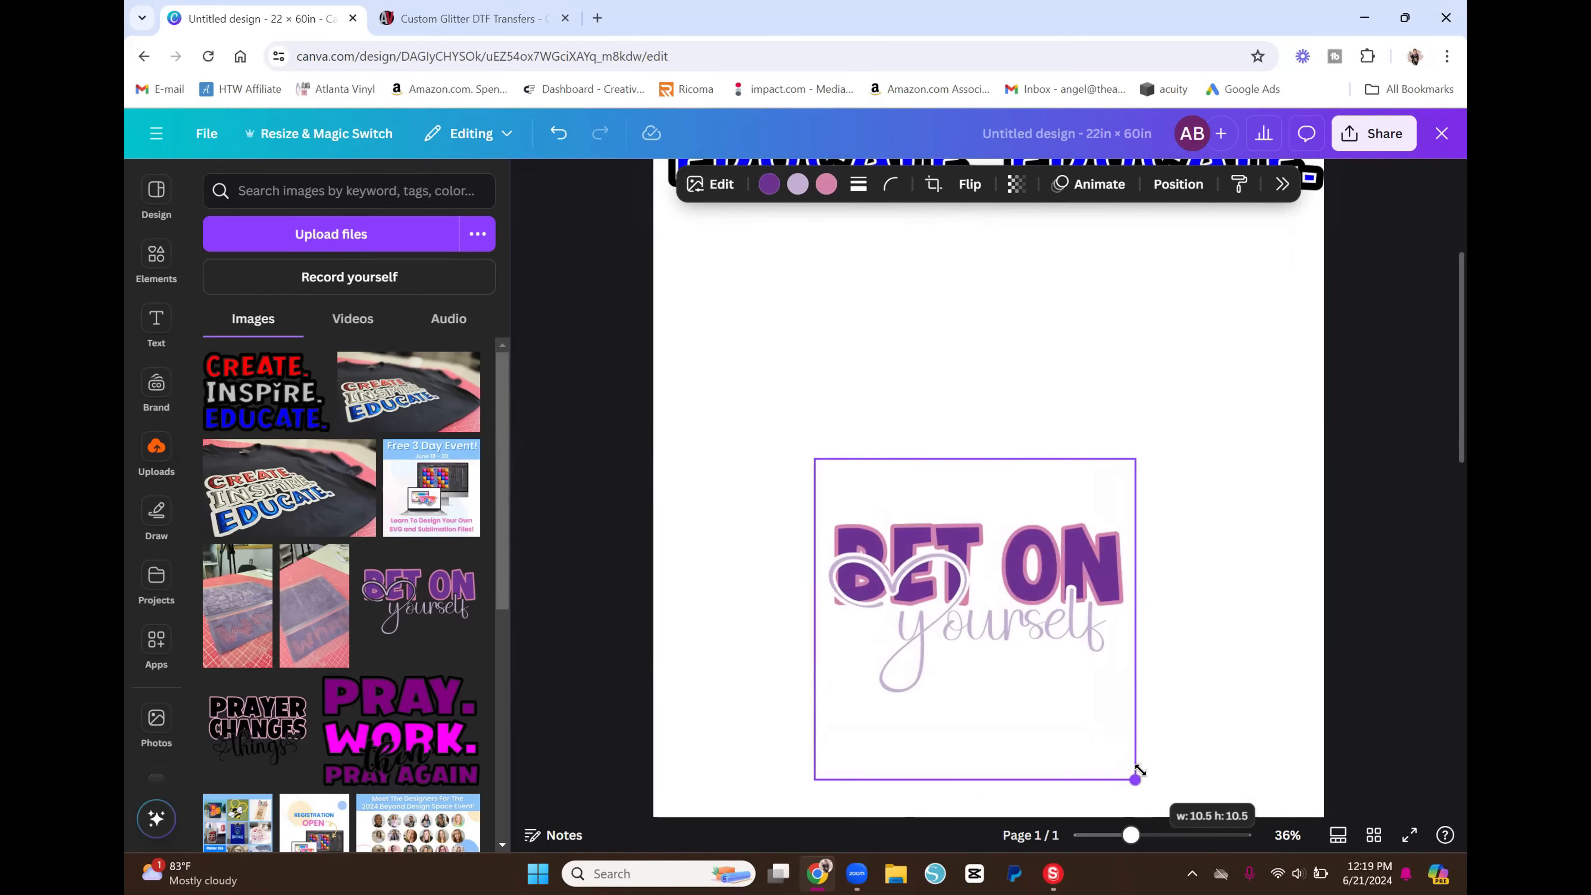
left_click_drag(1140, 772, 1140, 773)
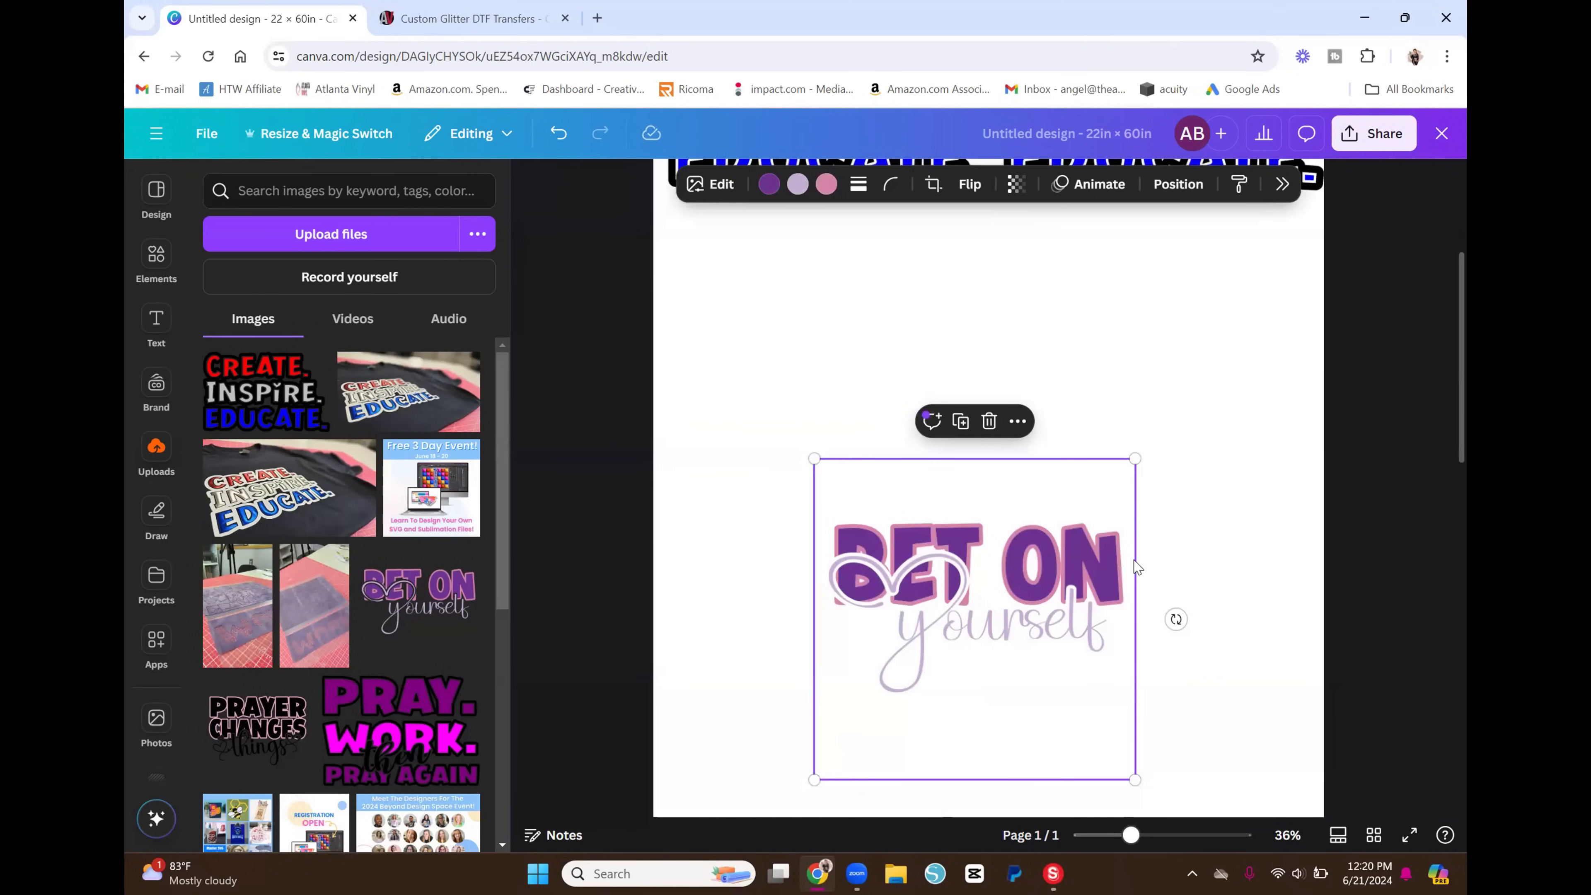
left_click_drag(1051, 571, 1000, 415)
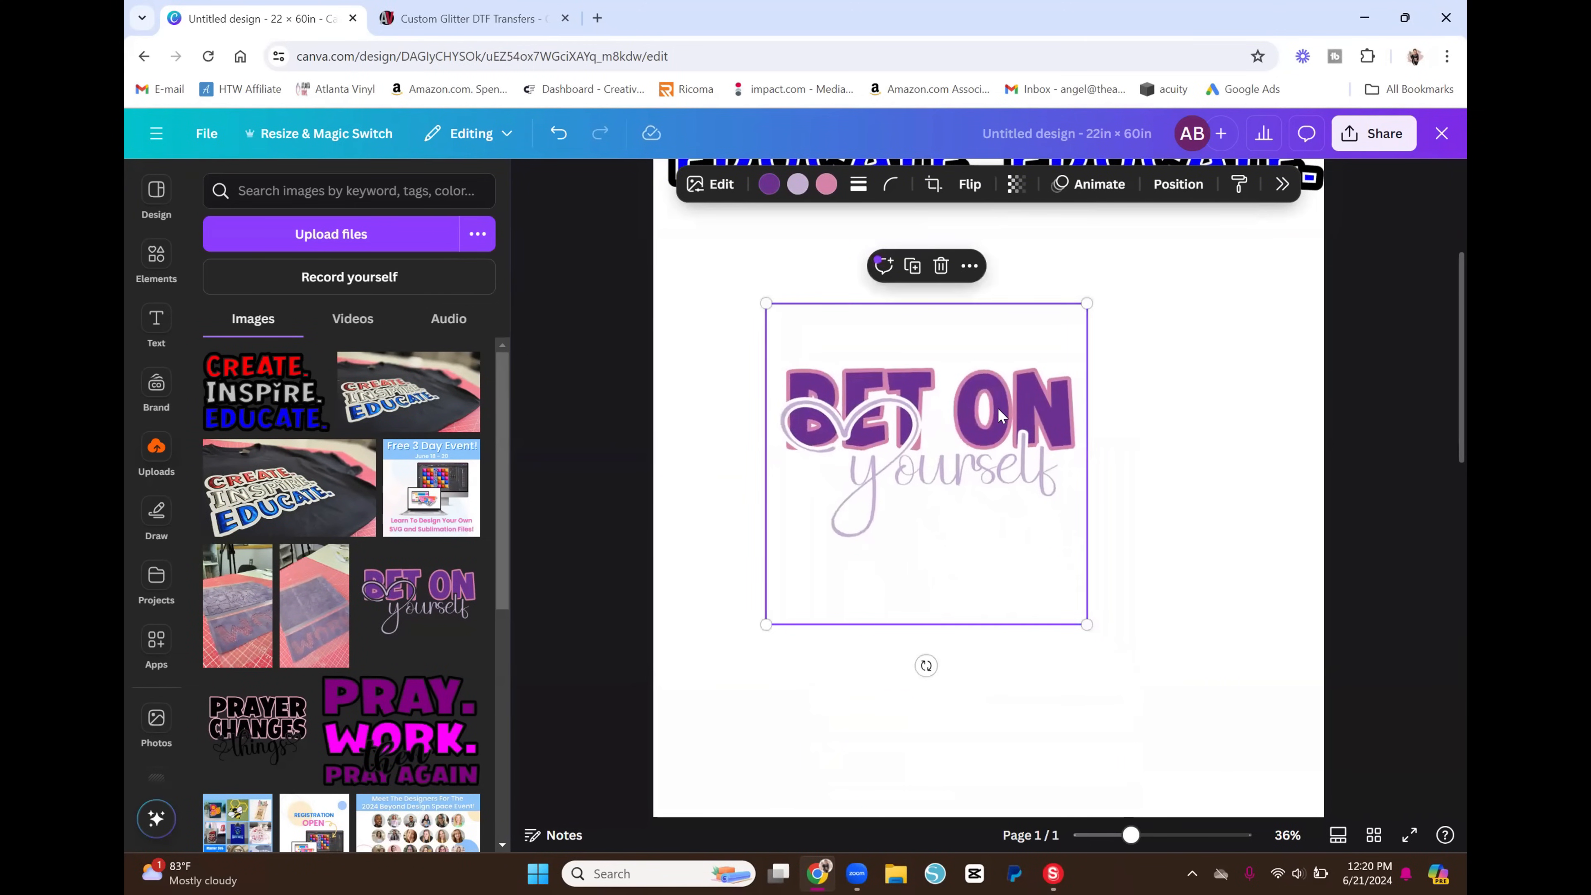
Crop the empty space around the "BET ON yourself" artwork on all sides with a freeform crop
left_click(936, 184)
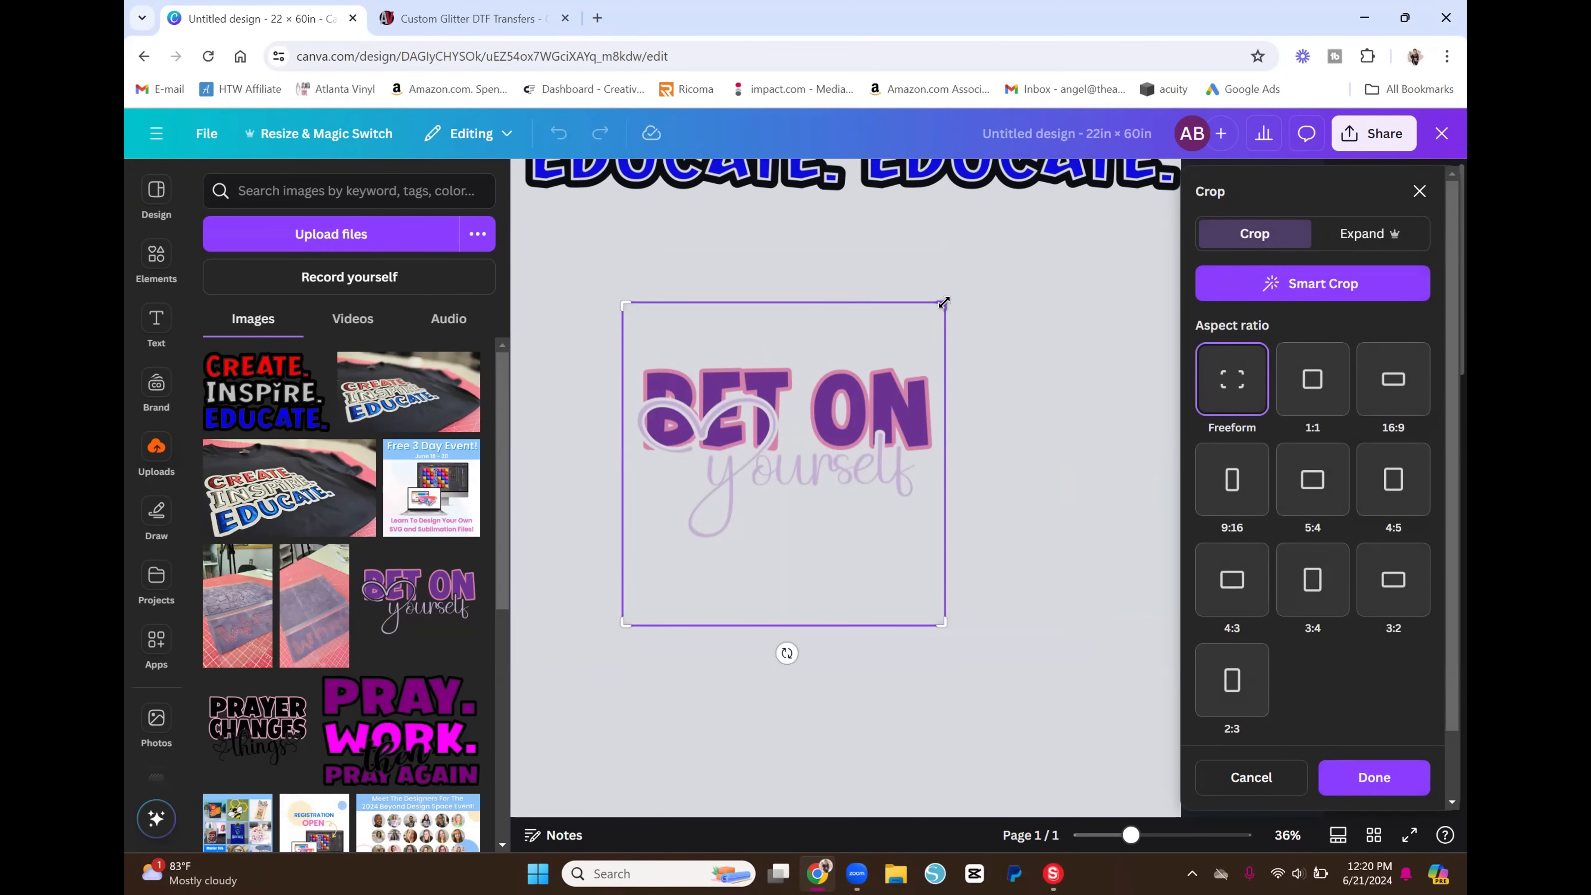
left_click_drag(944, 303, 939, 368)
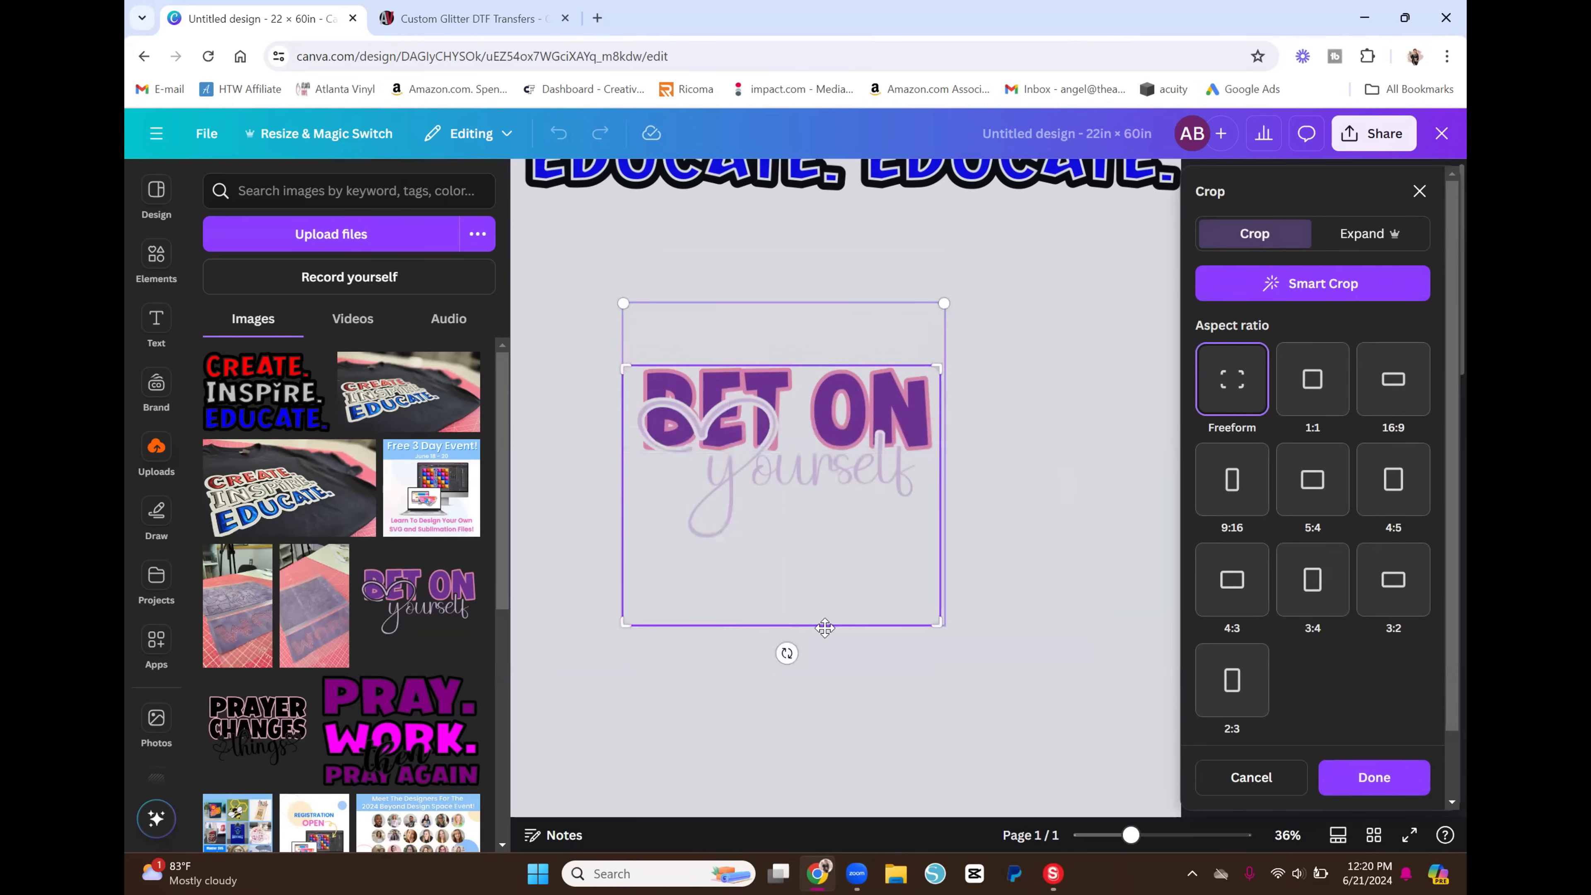
left_click_drag(939, 626, 932, 538)
left_click_drag(628, 541, 639, 538)
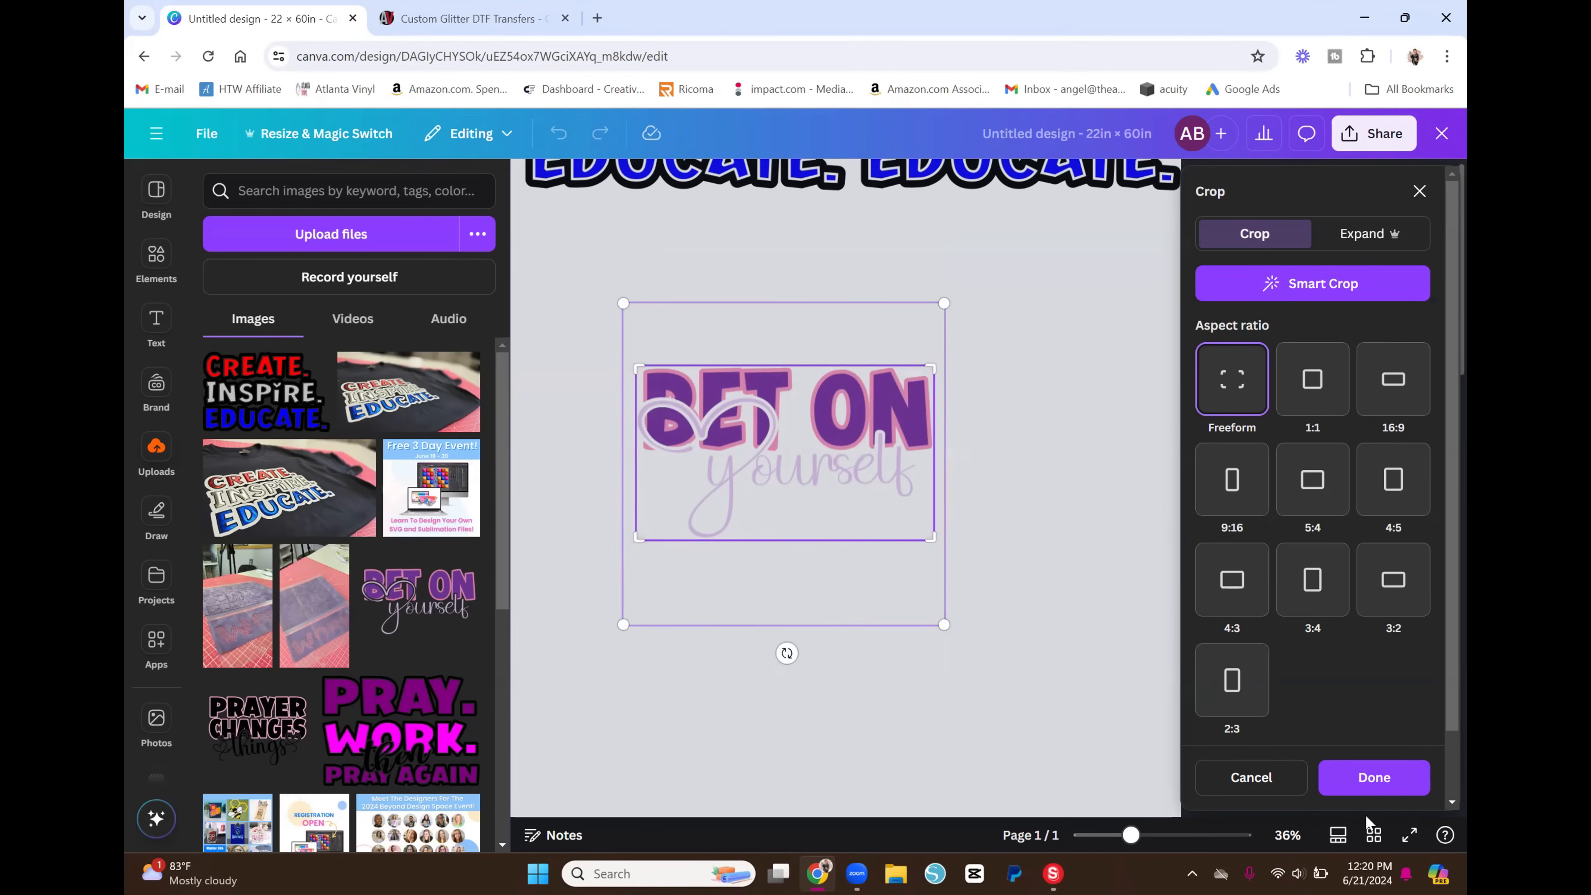
left_click(1364, 785)
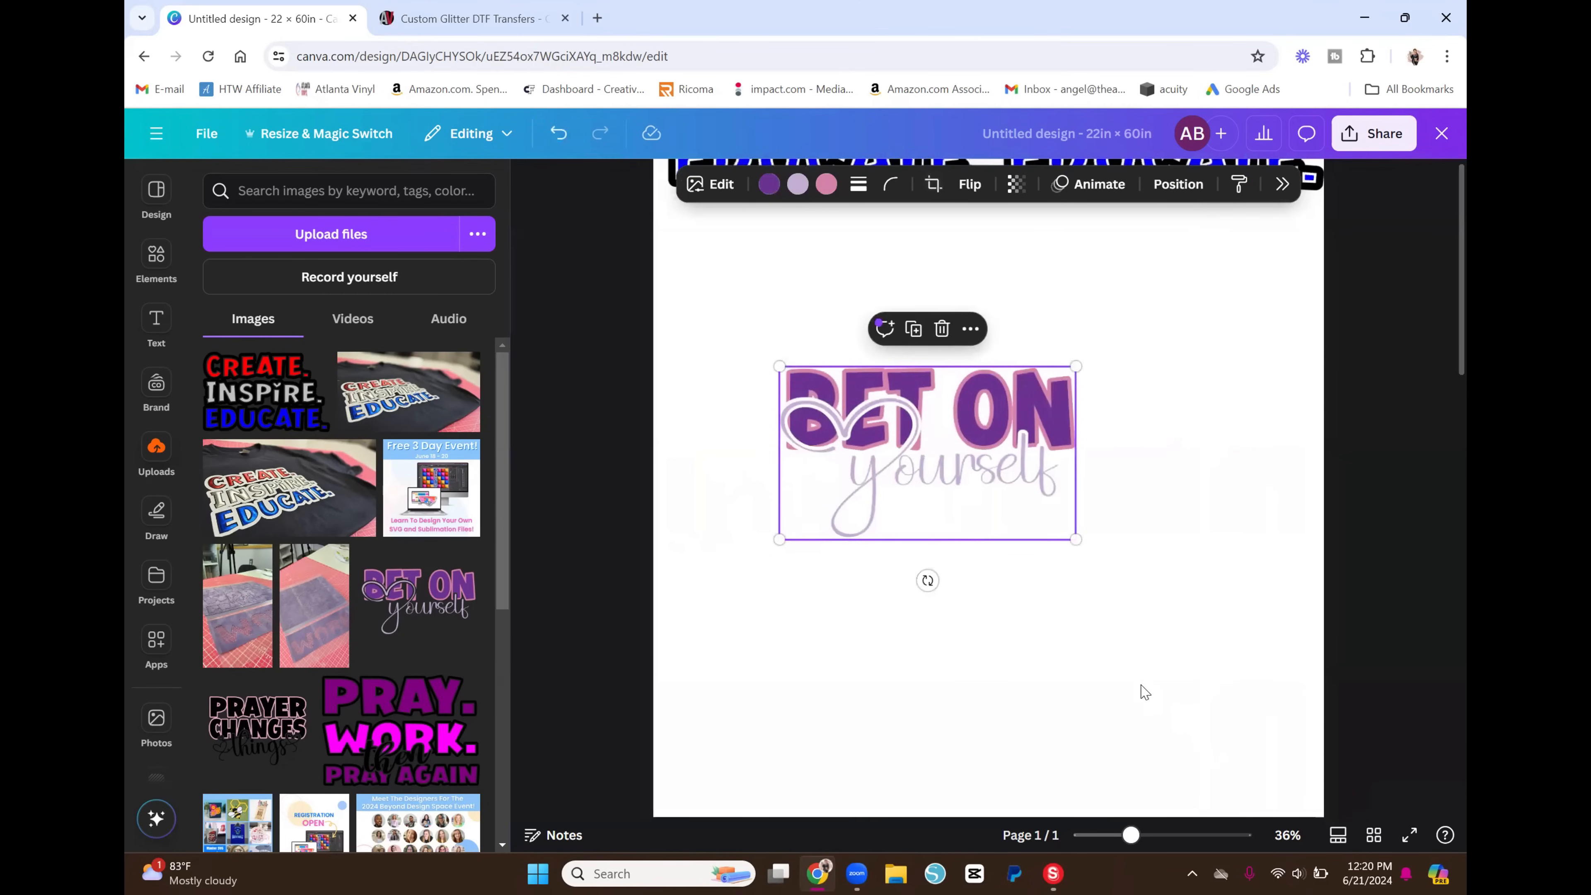
Resize the cropped "BET ON yourself" image to about 9.8 in by 5.7 in and place it directly below the left "CREATE. INSPIRE. EDUCATE." image
left_click(1043, 445)
left_click_drag(1076, 540, 1077, 540)
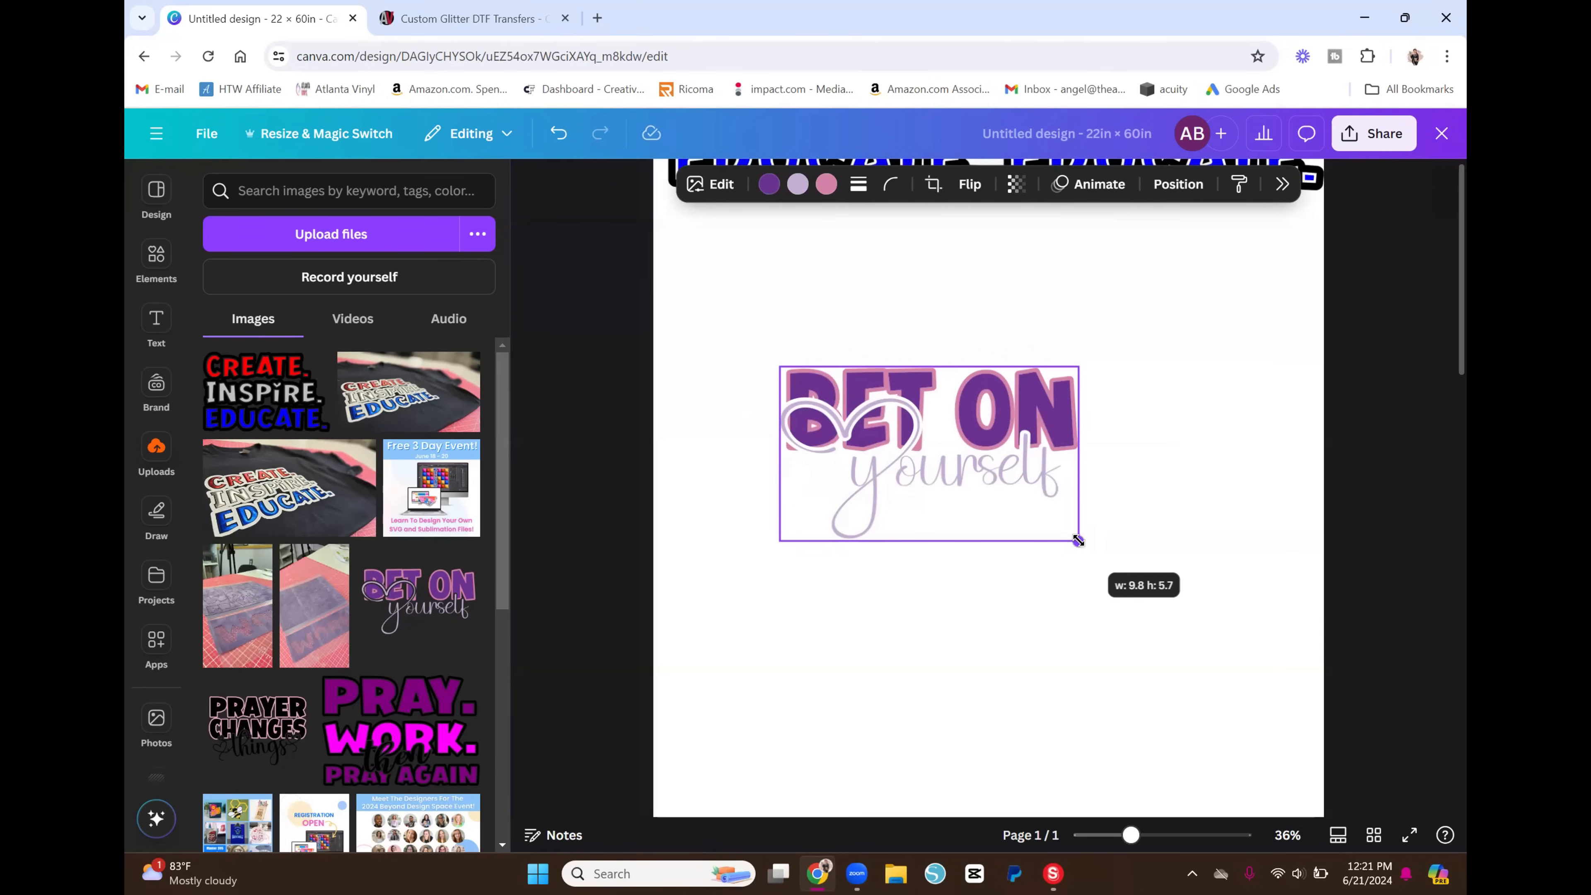
left_click_drag(1078, 541, 1077, 541)
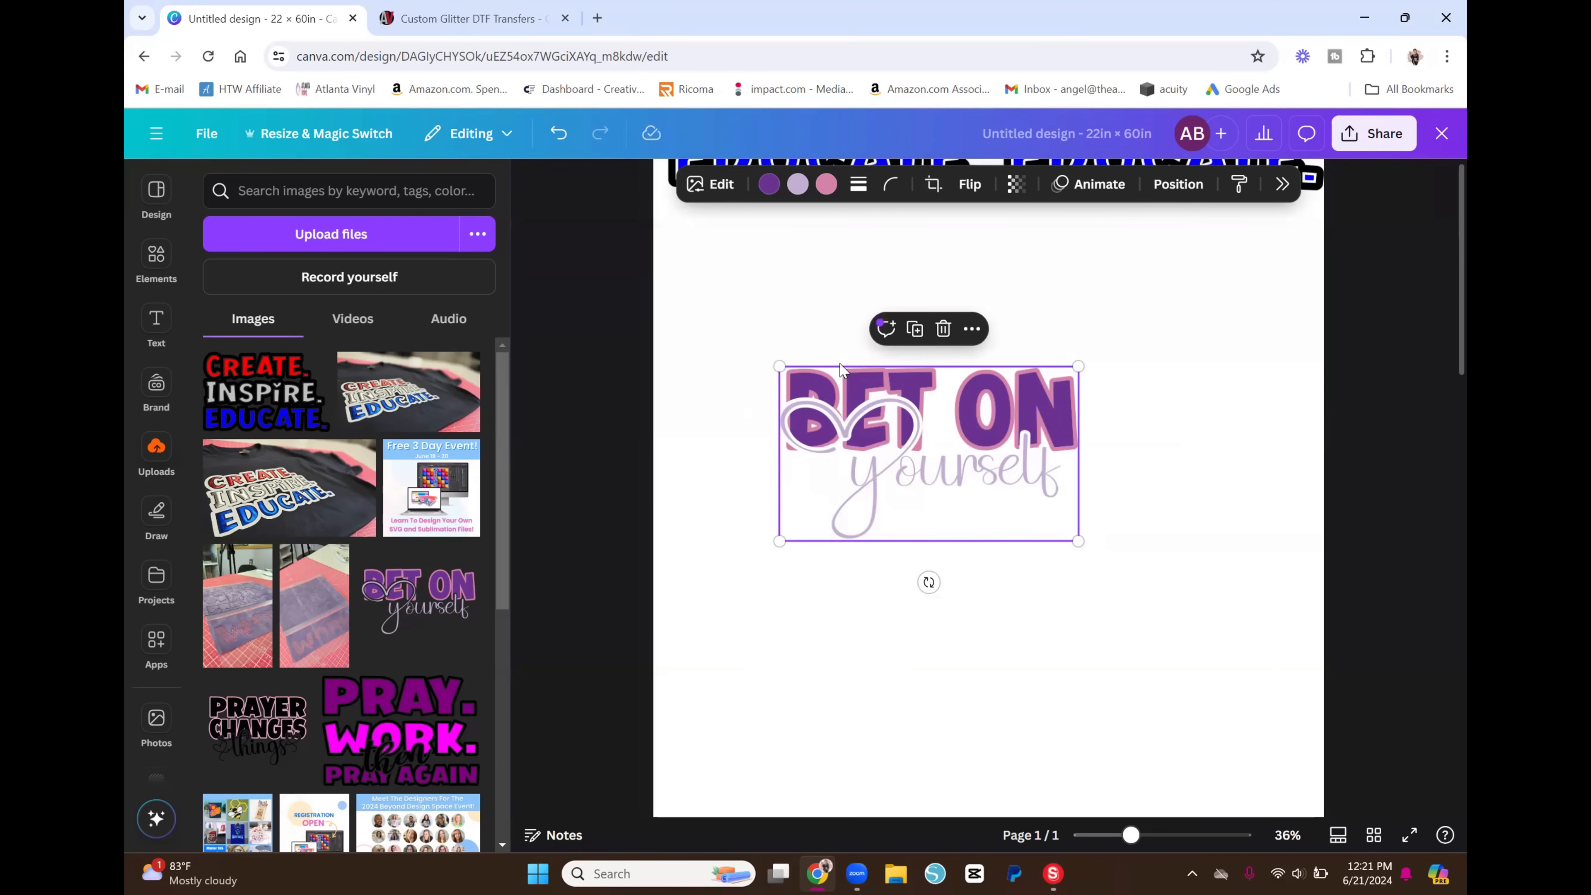
scroll(1172, 391, "up", 5)
left_click_drag(924, 637, 814, 481)
left_click(1086, 633)
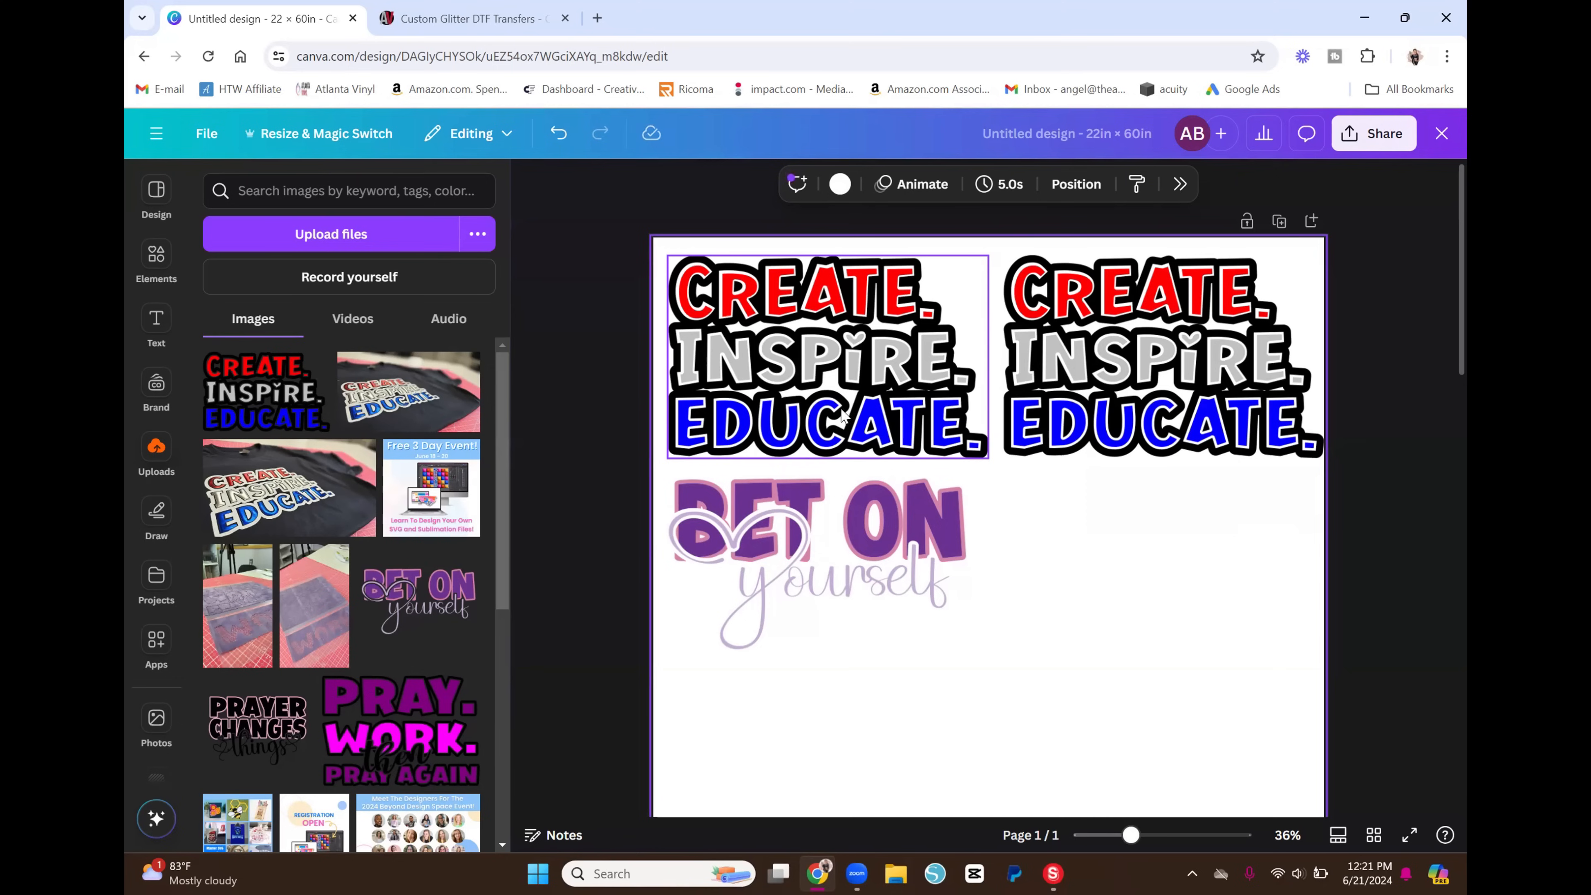
Recolor the right "CREATE. INSPIRE. EDUCATE." copy: red to the document purple, gray to the document's dusty pink, and blue to bright pink
left_click(1169, 376)
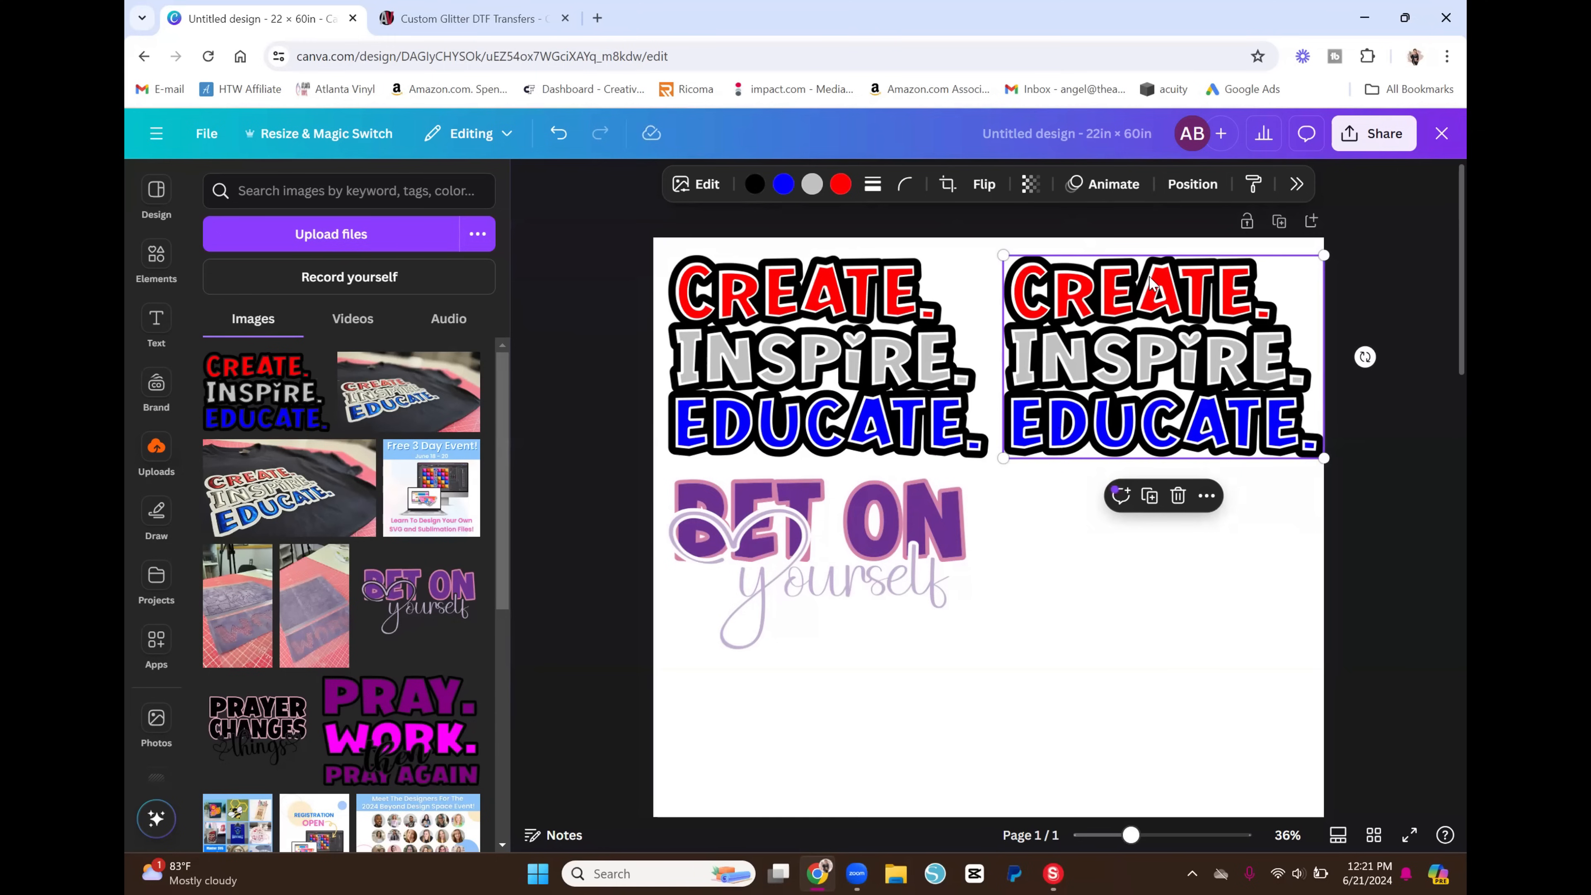
left_click(840, 185)
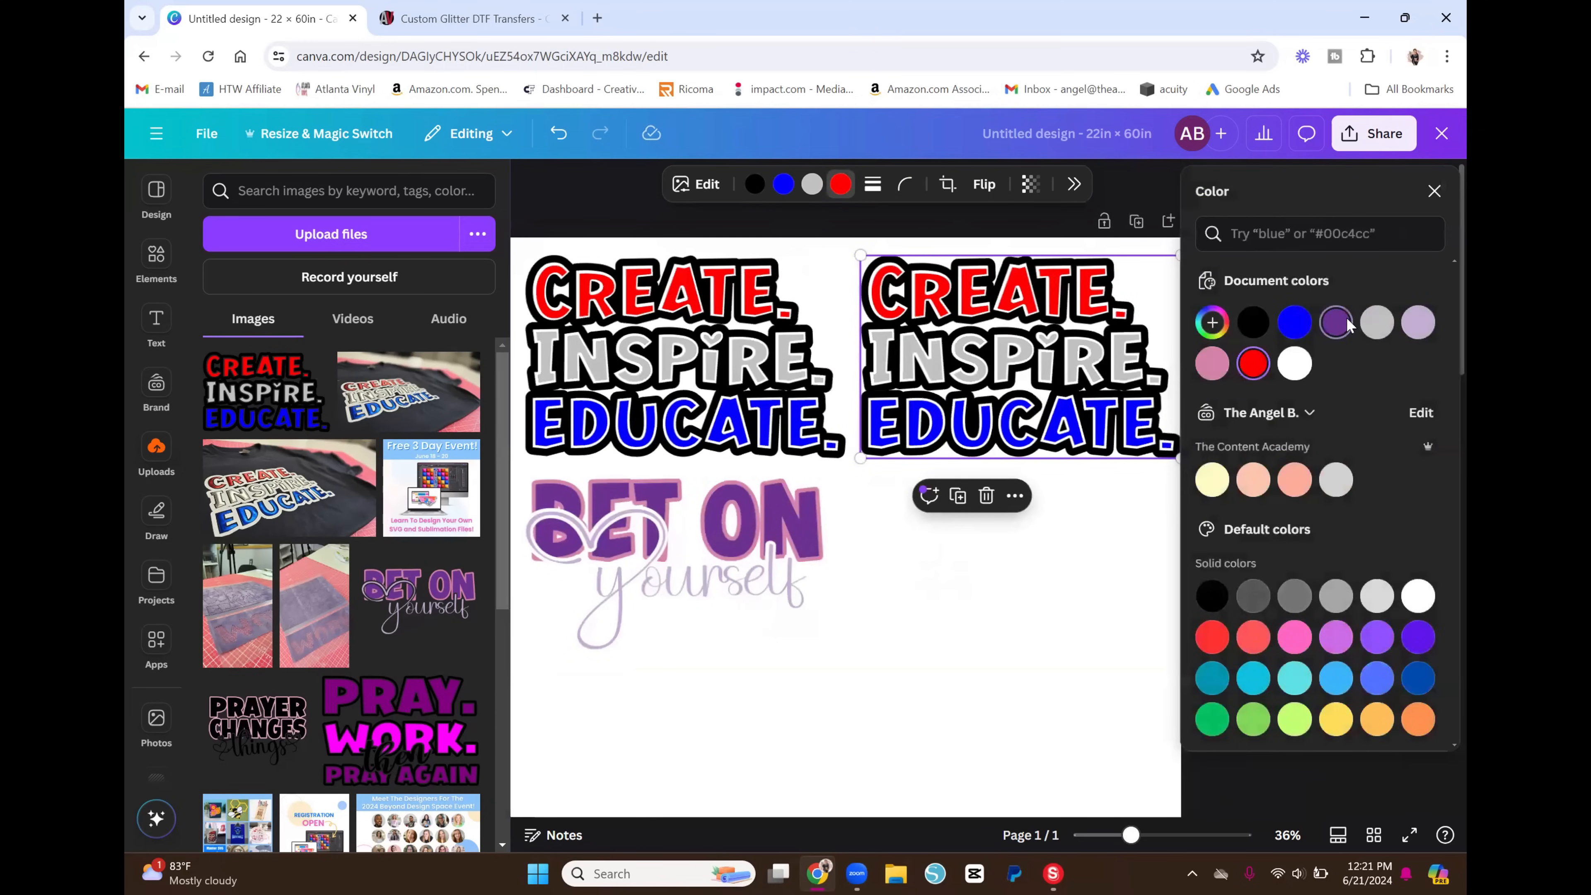
left_click(1336, 322)
left_click(812, 185)
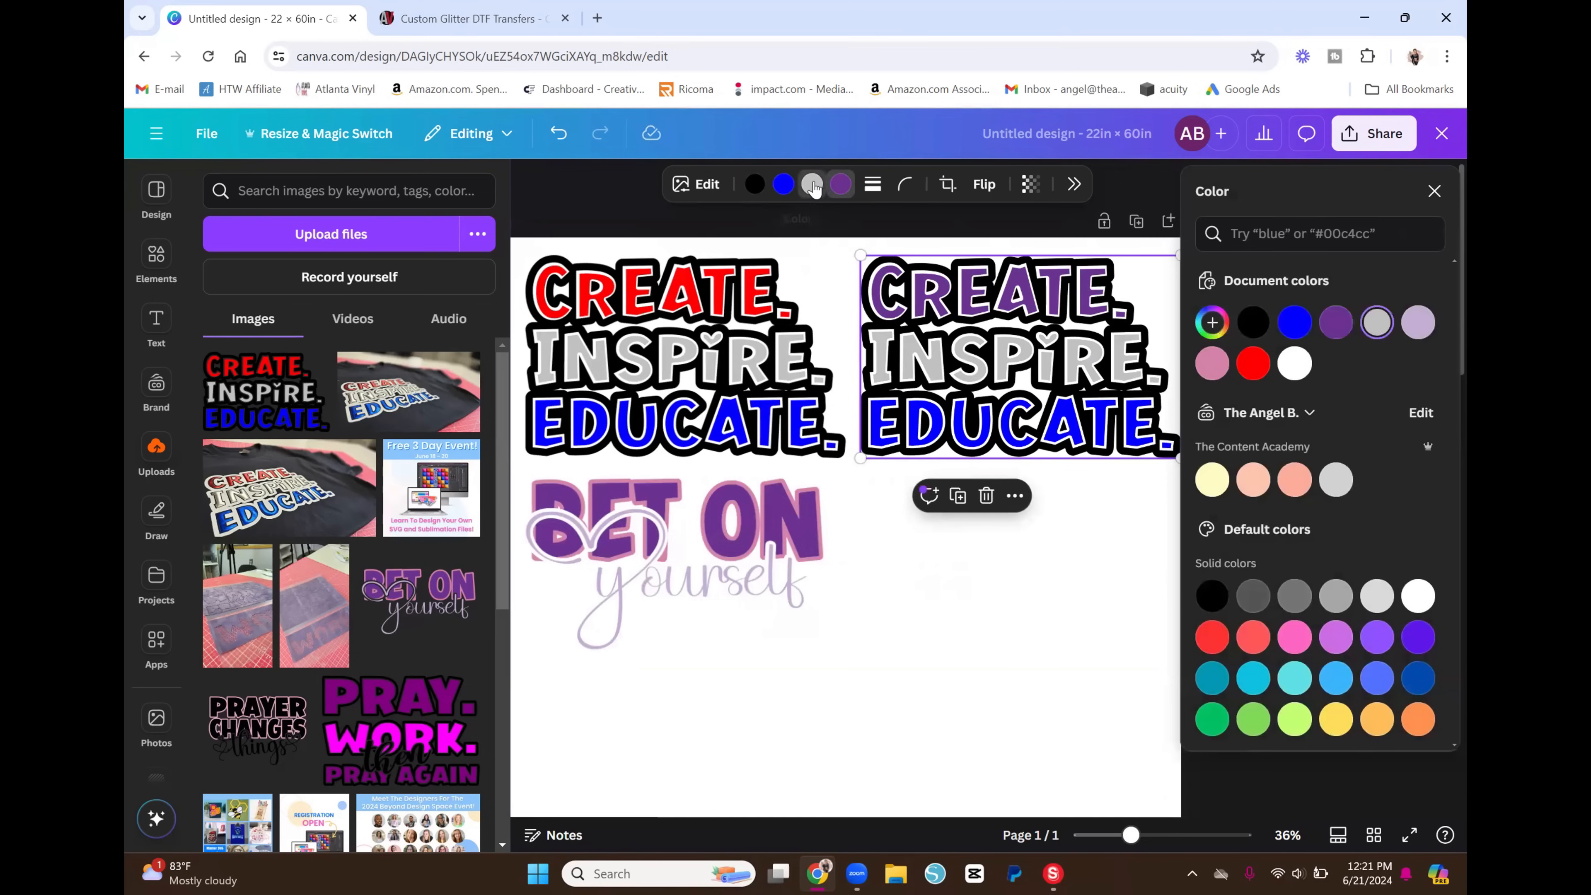
left_click(1212, 370)
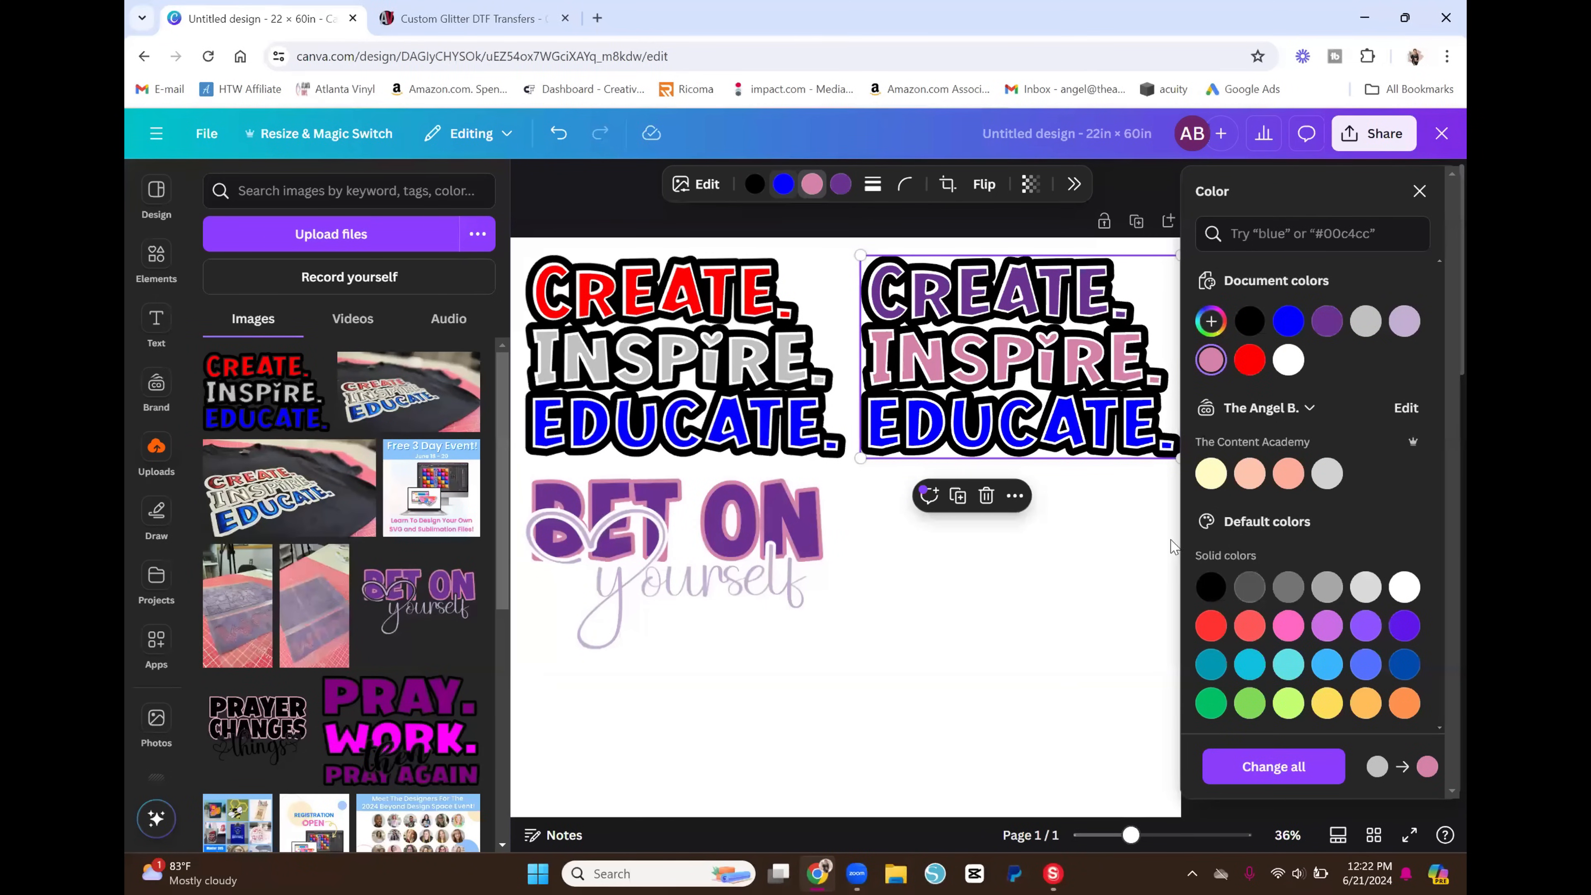
left_click(1285, 630)
left_click(1058, 679)
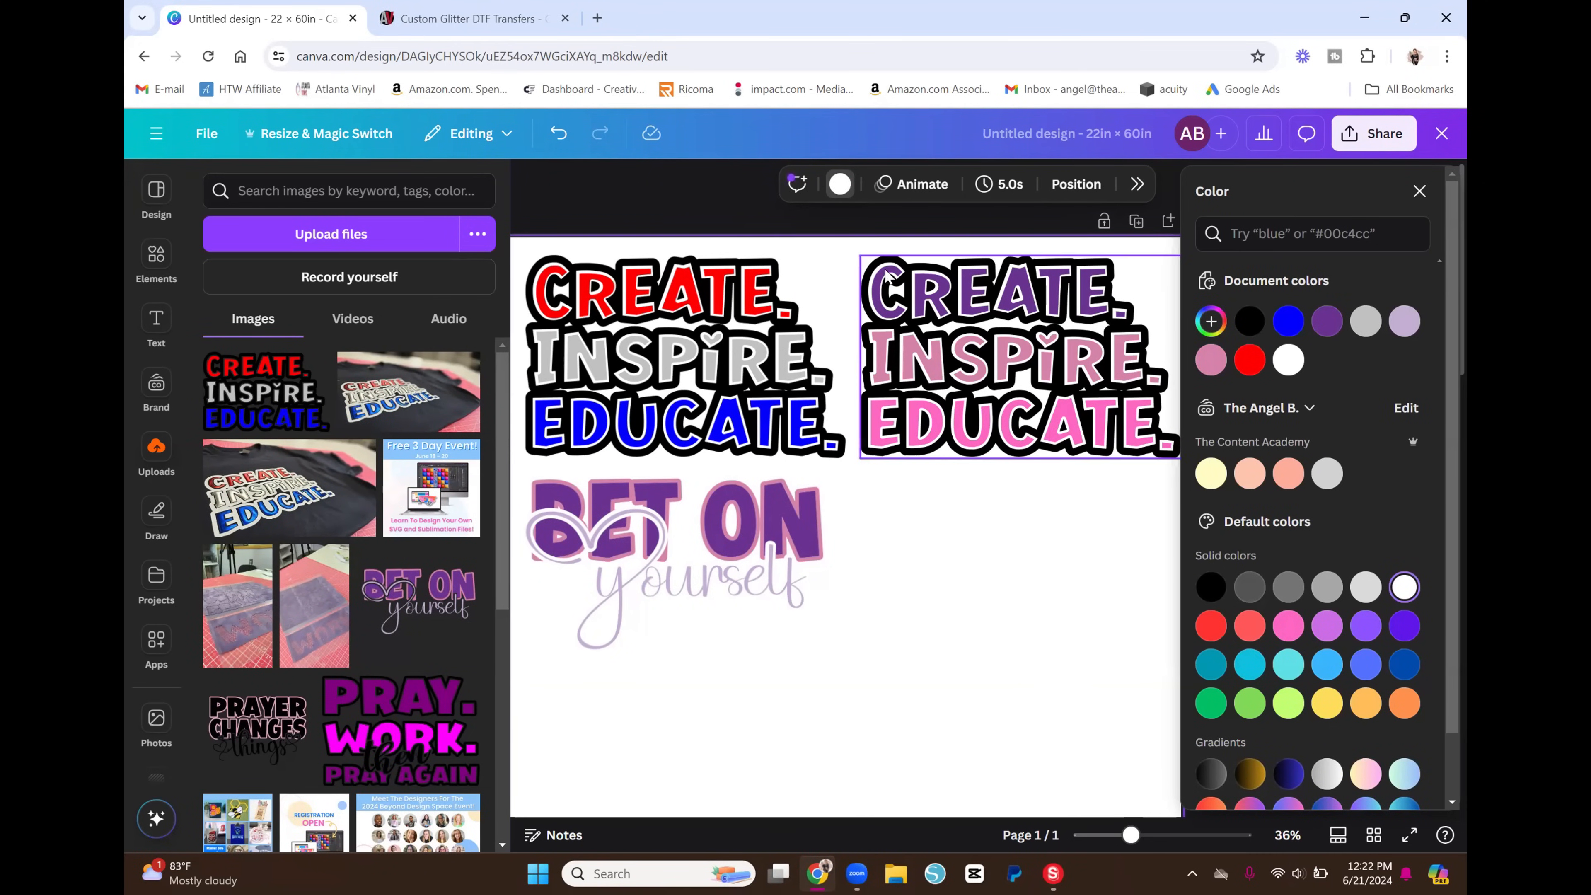
left_click(725, 187)
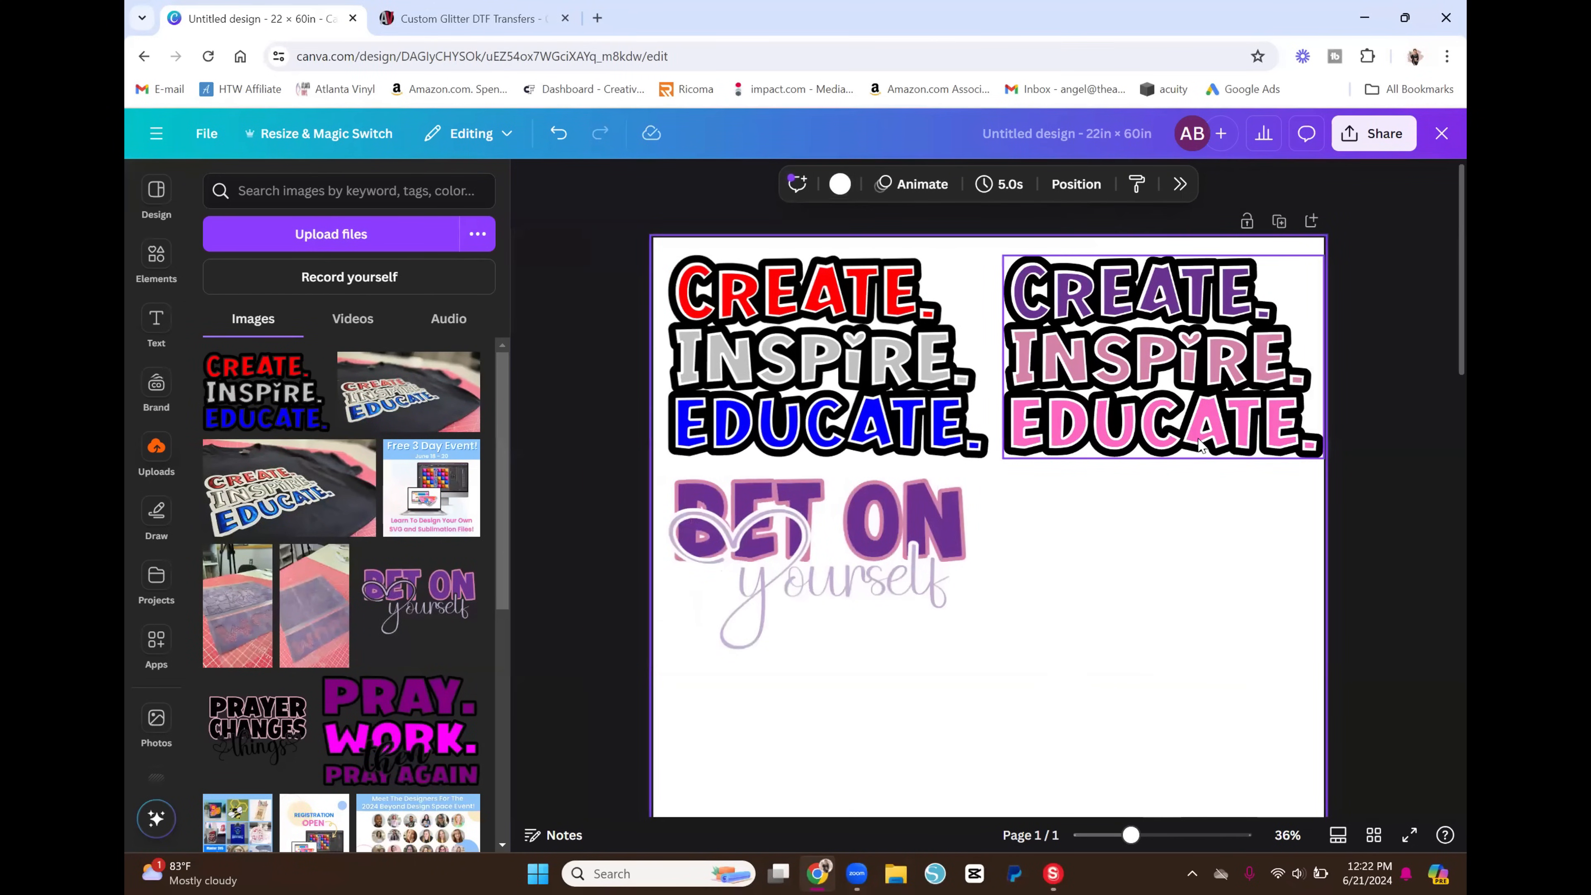
Add the uploaded "PRAY. WORK. then PRAY AGAIN" and "PRAYER CHANGES things" images and move them apart on the page
left_click(375, 753)
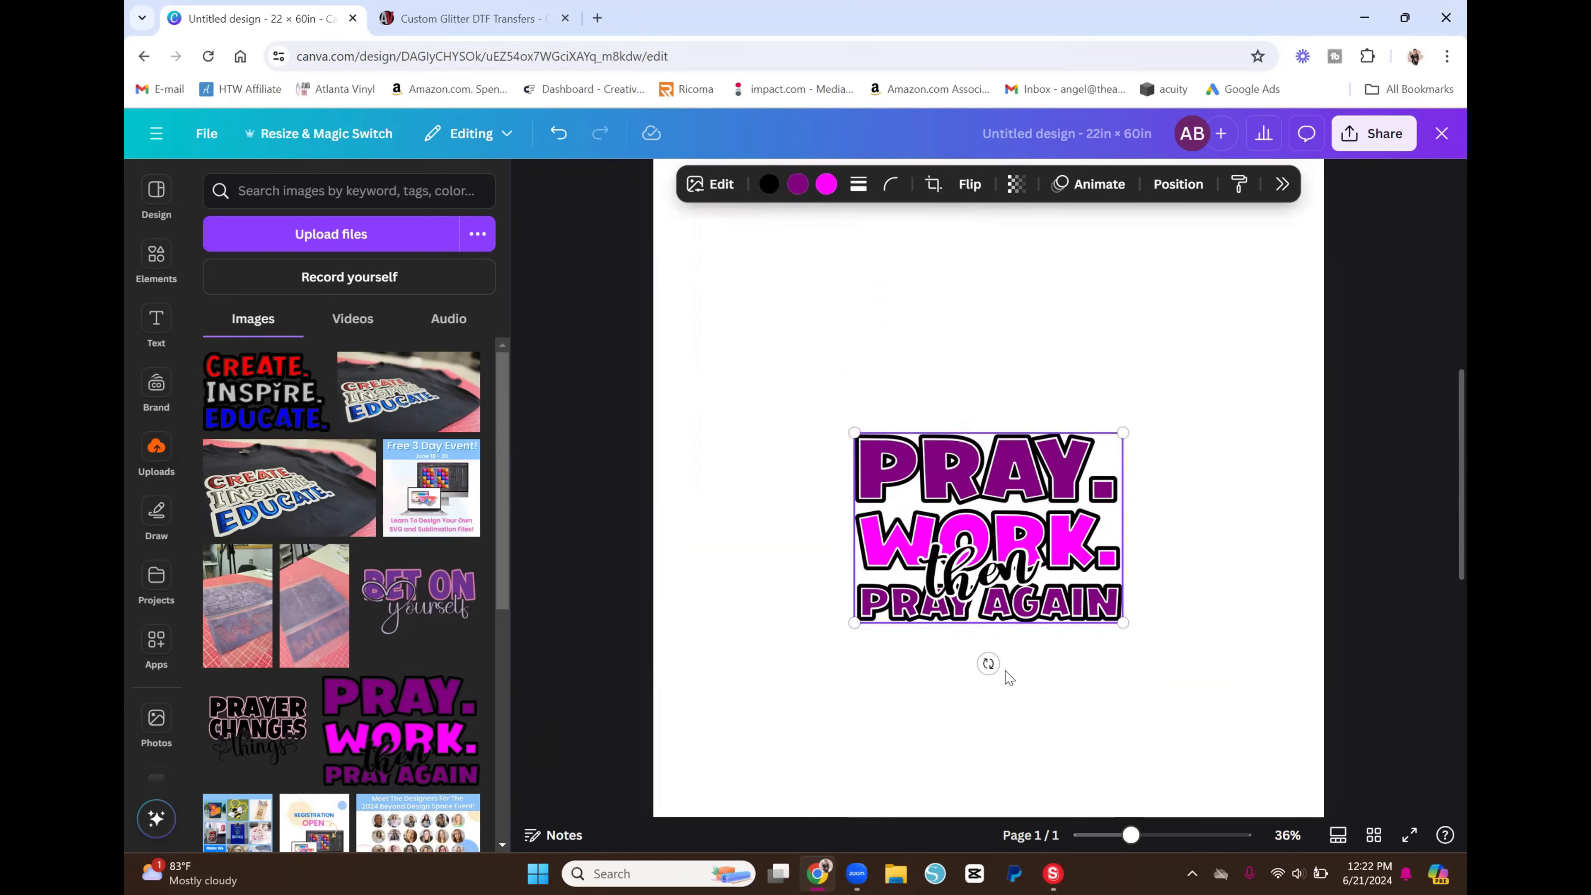
left_click(243, 746)
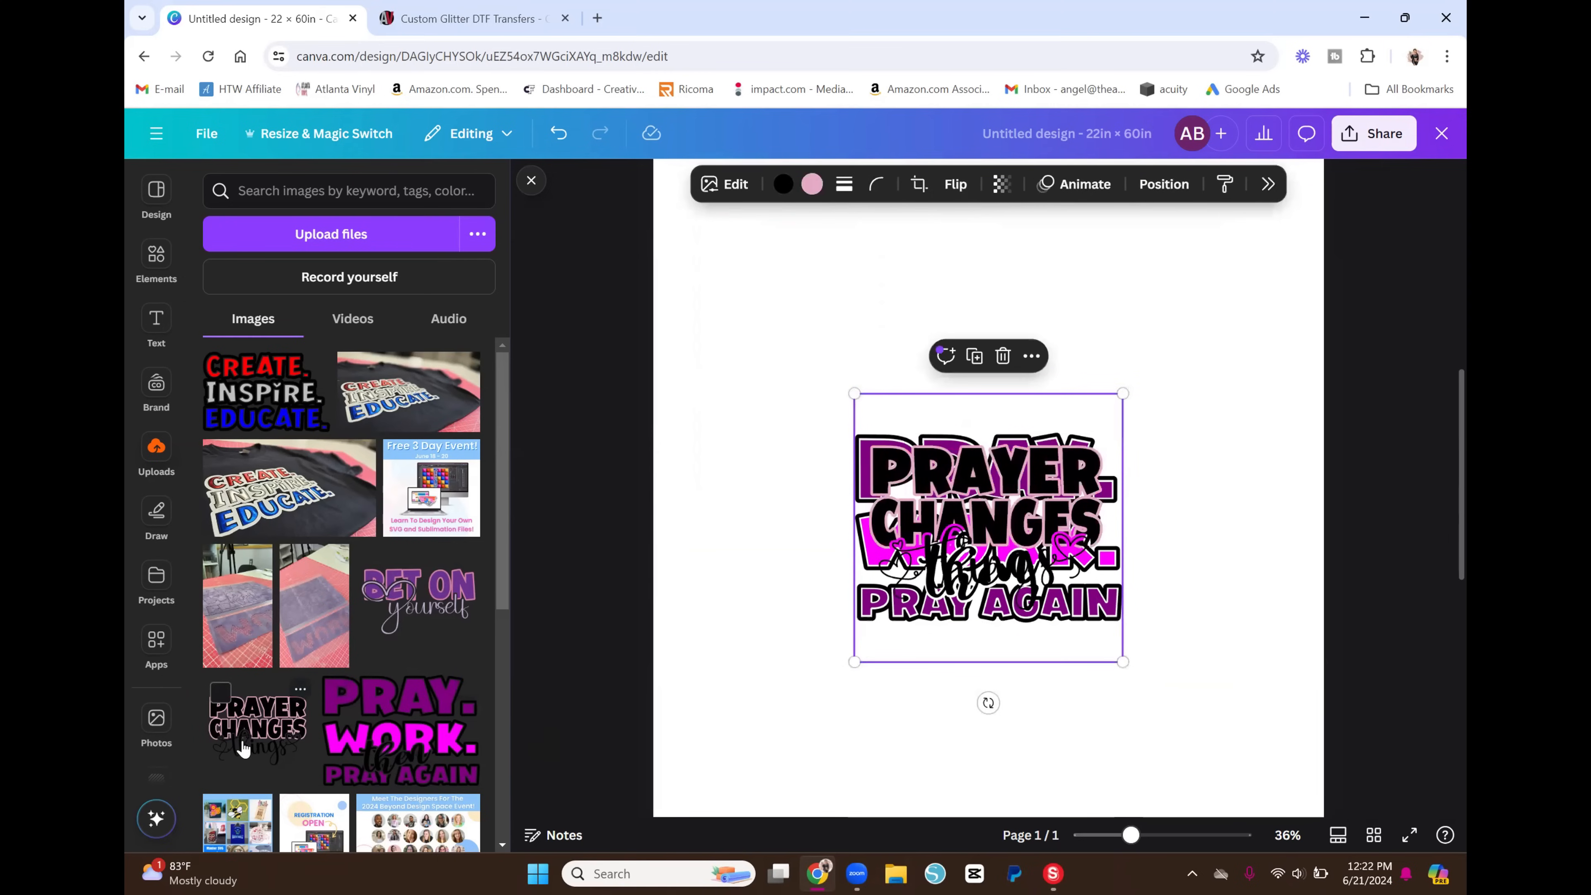
left_click_drag(1003, 527, 831, 473)
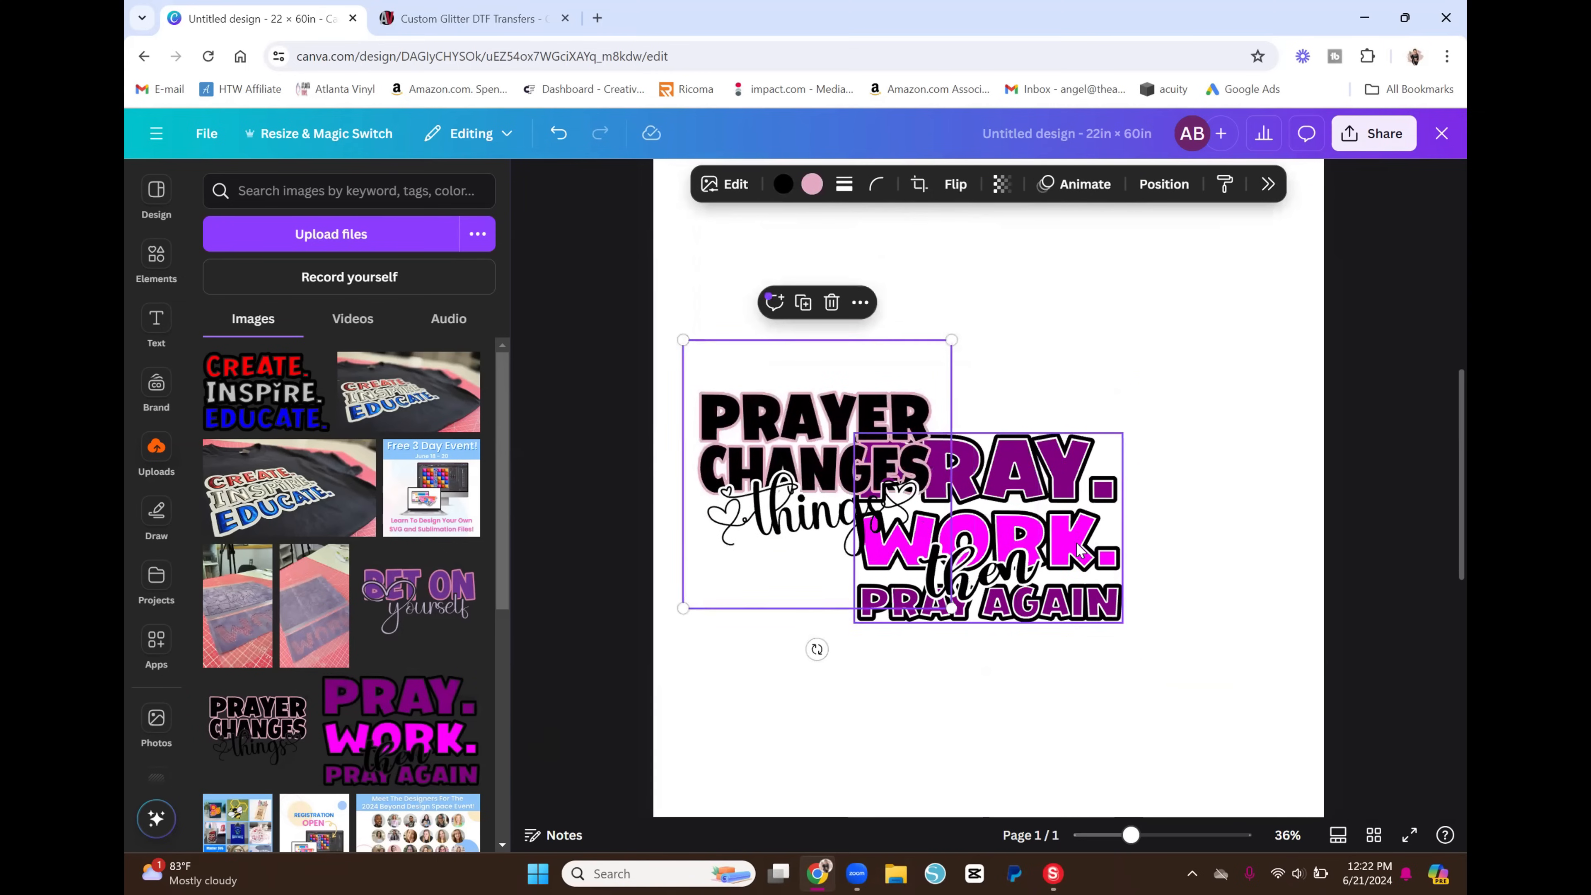
left_click_drag(1079, 551, 1288, 327)
left_click(872, 438)
left_click_drag(872, 438, 930, 493)
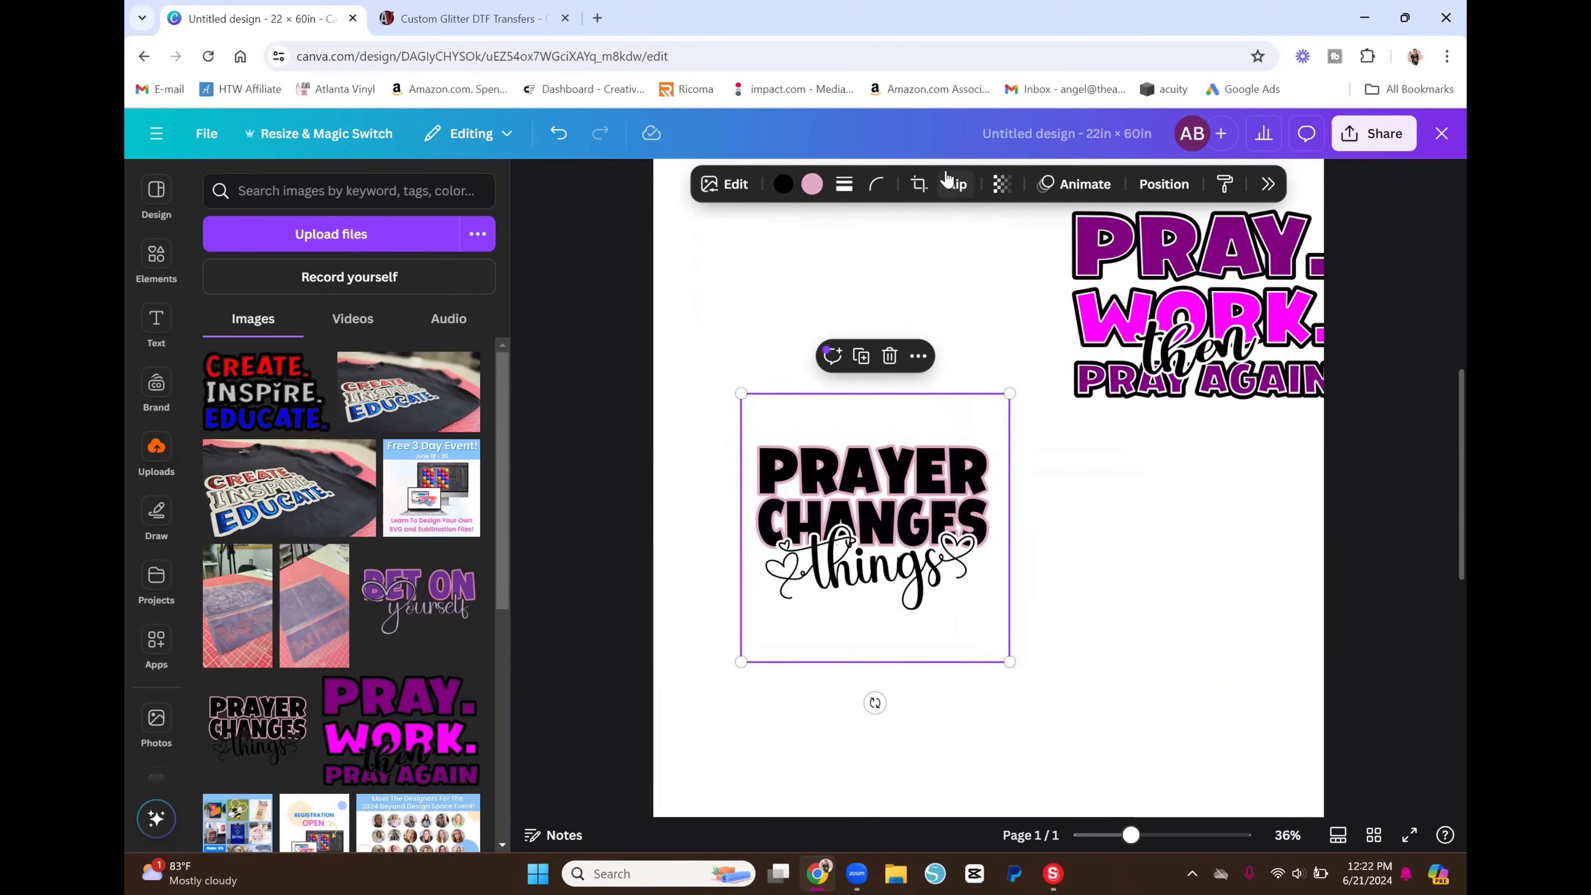
Crop the empty space around the "PRAYER CHANGES things" artwork on all sides with a freeform crop
left_click(919, 185)
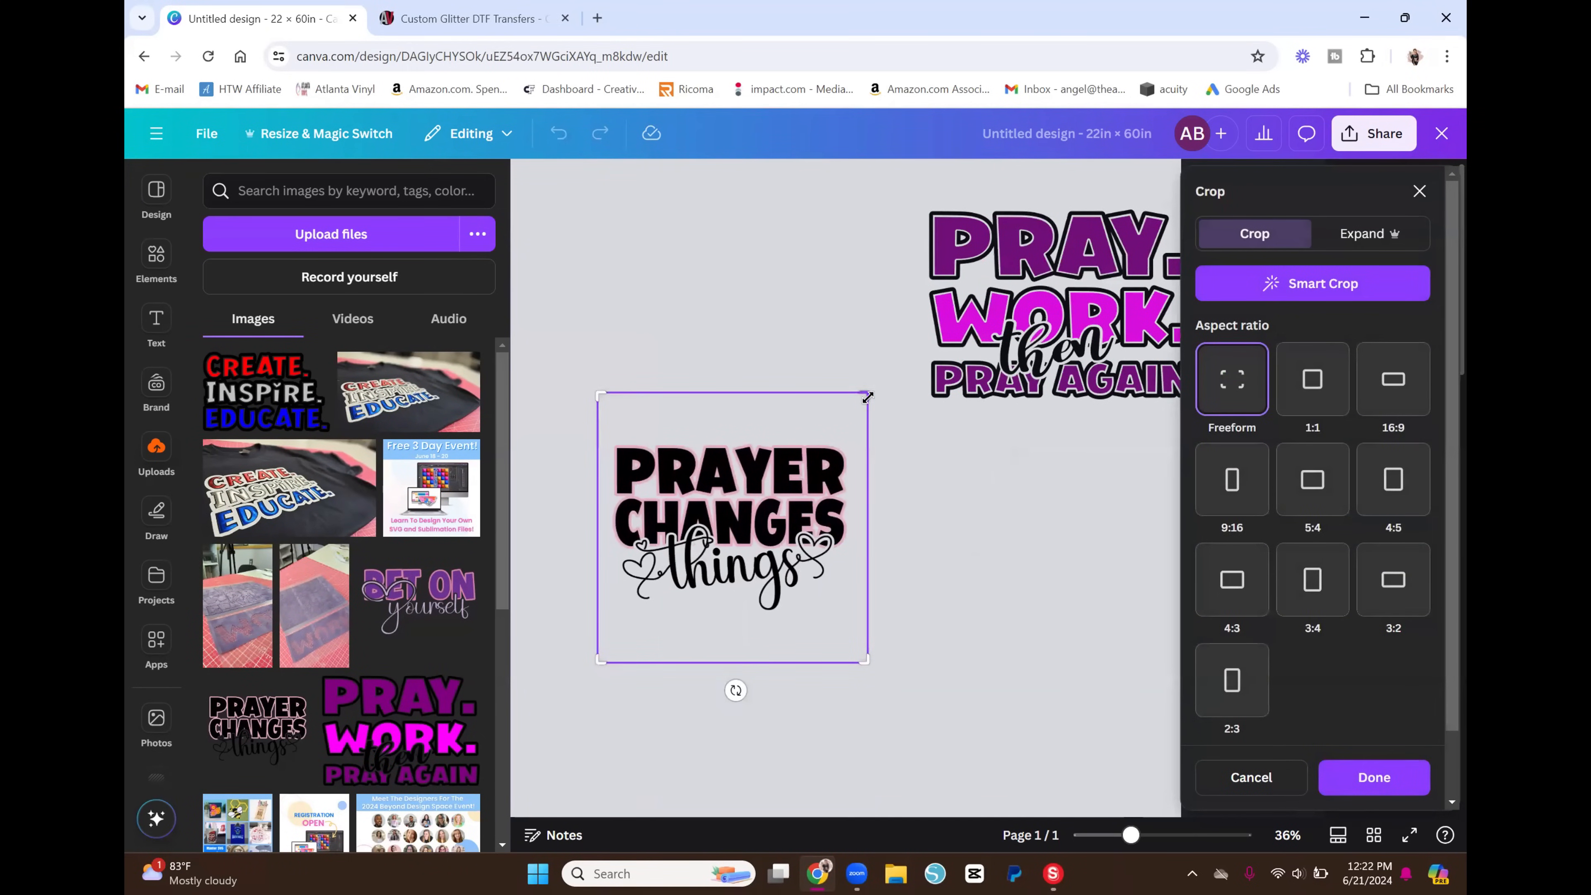
left_click_drag(864, 396, 848, 442)
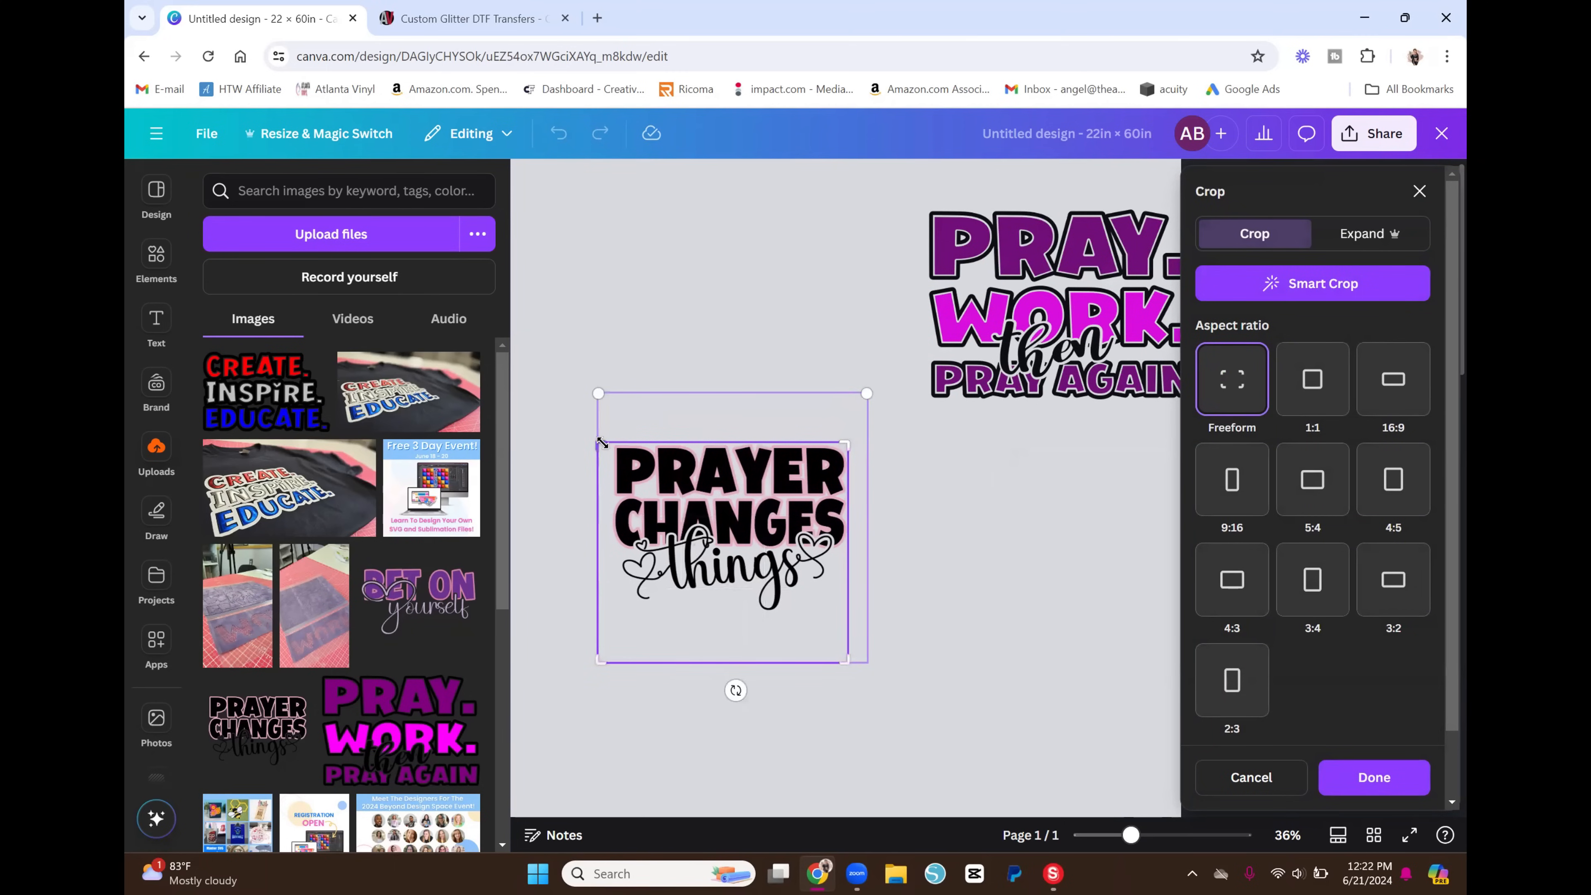
left_click_drag(602, 443, 614, 444)
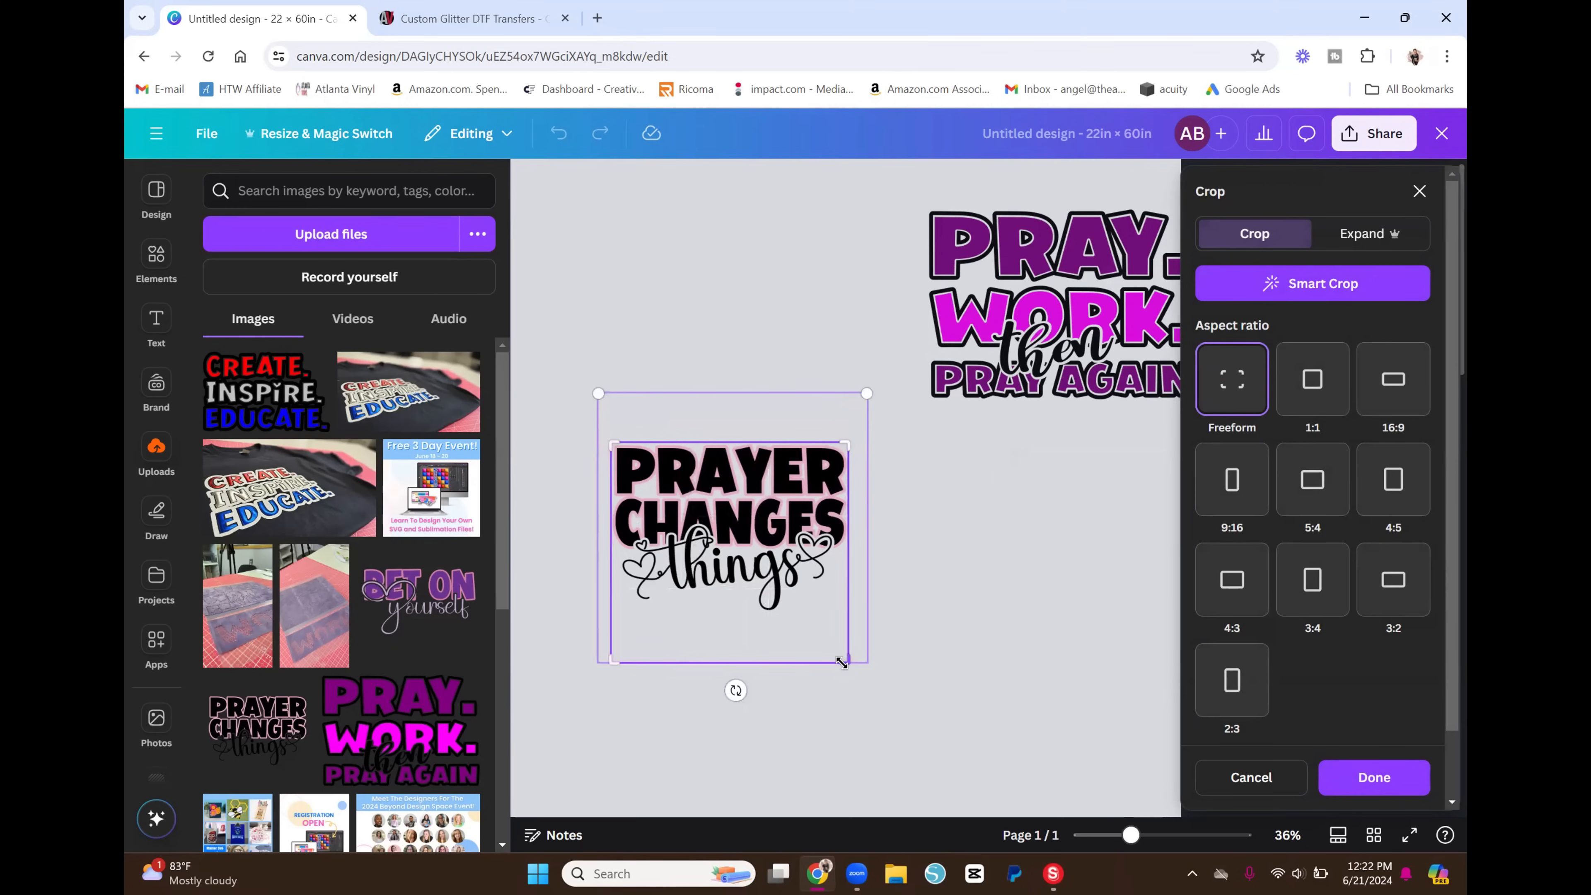
left_click_drag(843, 663, 846, 612)
left_click(1374, 777)
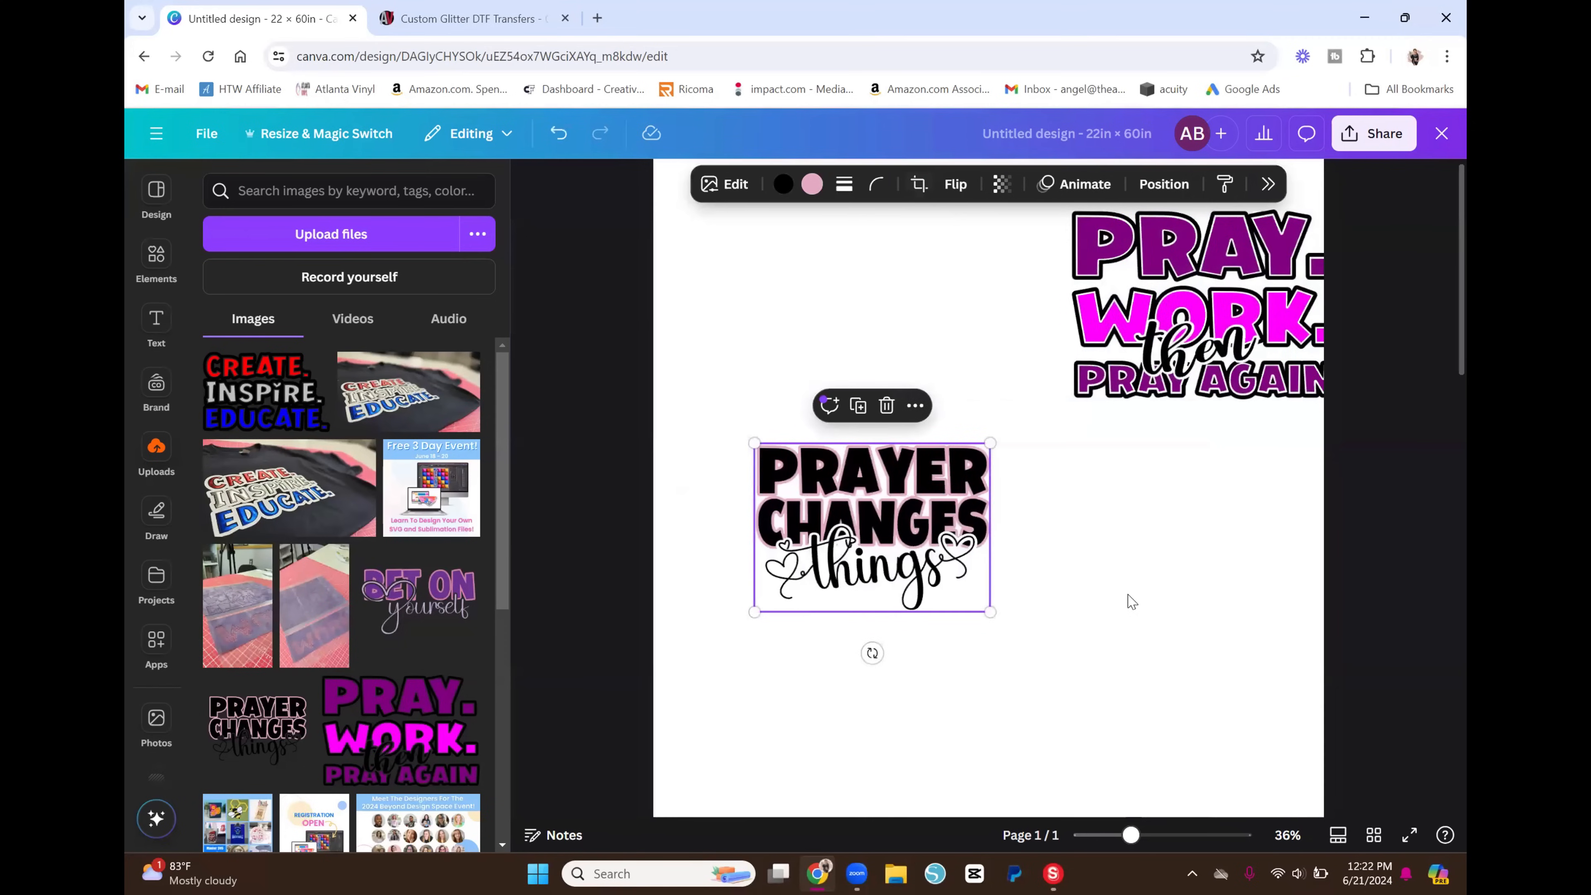
Examine the whole gang sheet, checking how the two "CREATE. INSPIRE. EDUCATE." designs fit side by side and how much space remains
left_click(1132, 601)
scroll(1435, 523, "down", 5)
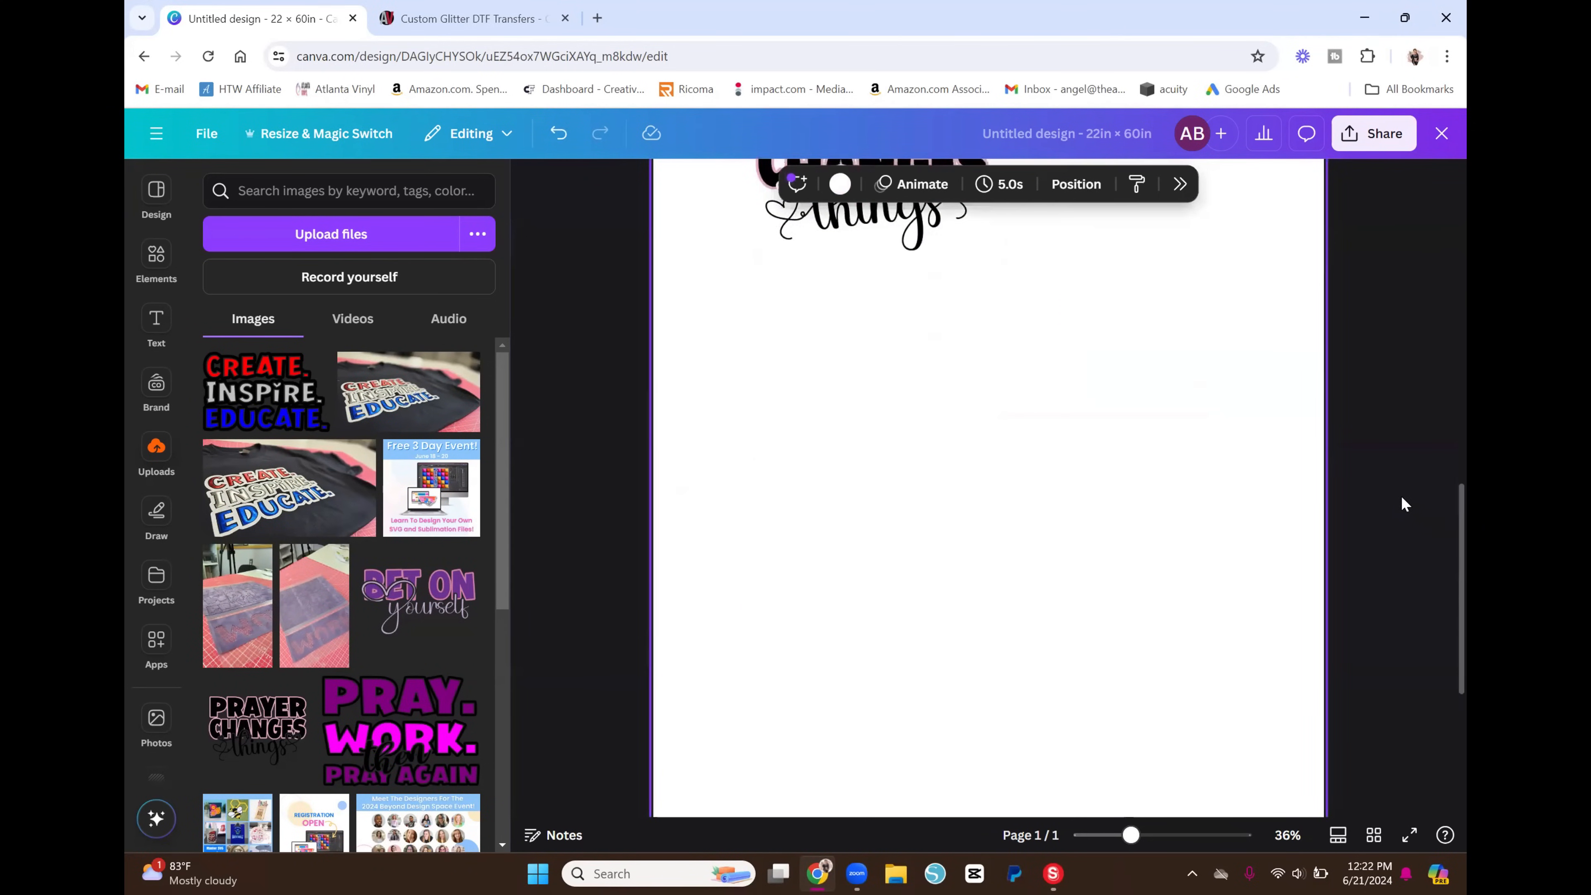
scroll(1399, 491, "down", 2)
scroll(1399, 491, "up", 2)
left_click_drag(1131, 835, 1097, 836)
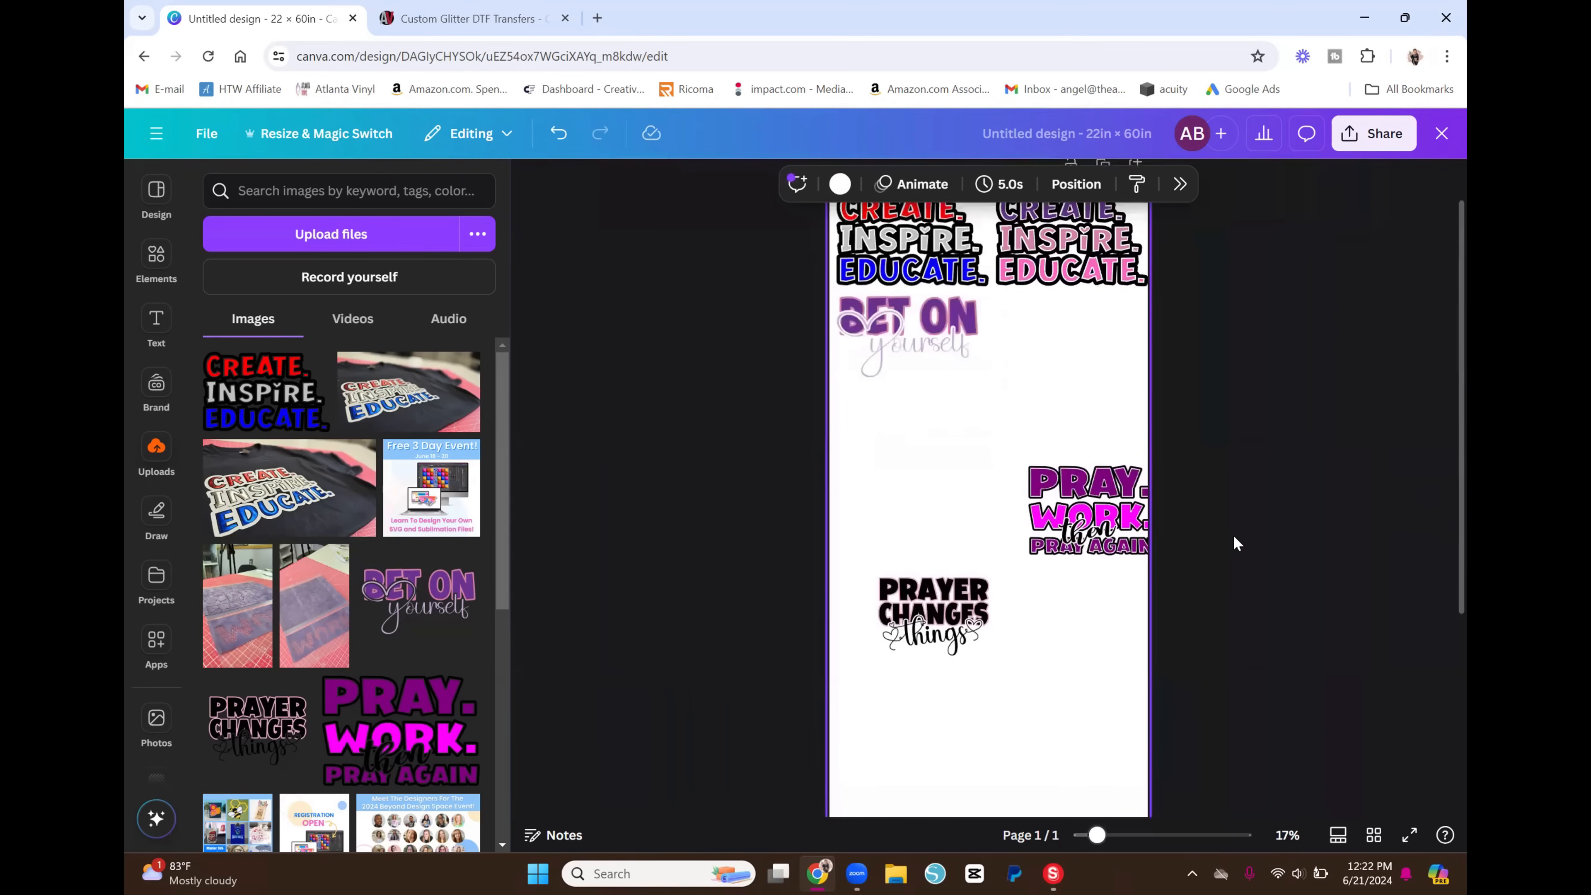
scroll(1235, 543, "up", 1)
left_click(938, 292)
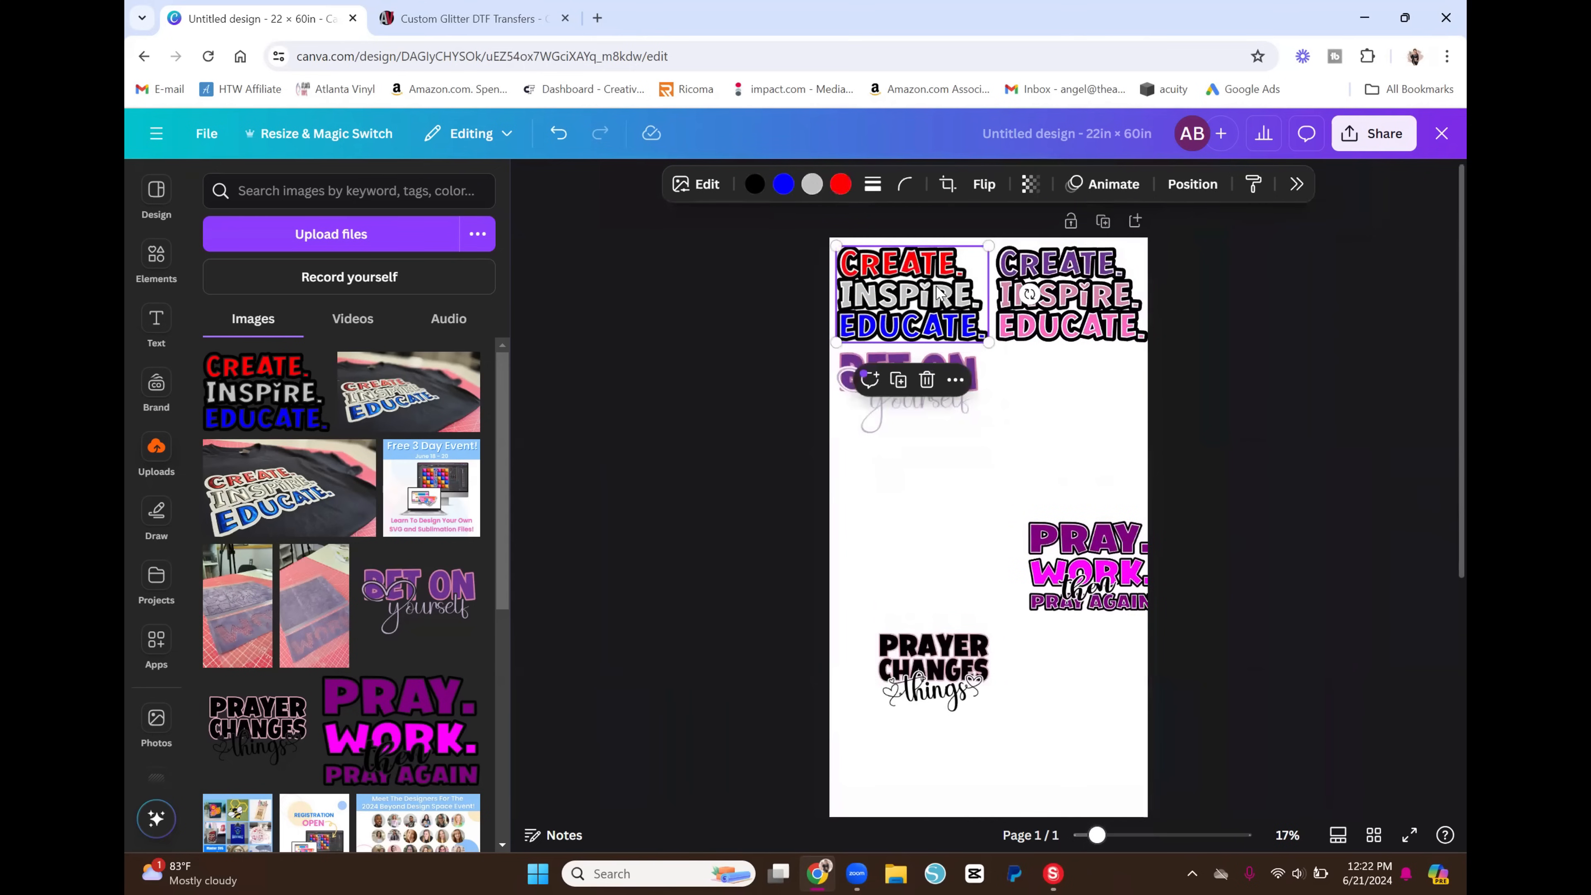
left_click(1105, 316)
left_click(909, 297)
left_click(1180, 333)
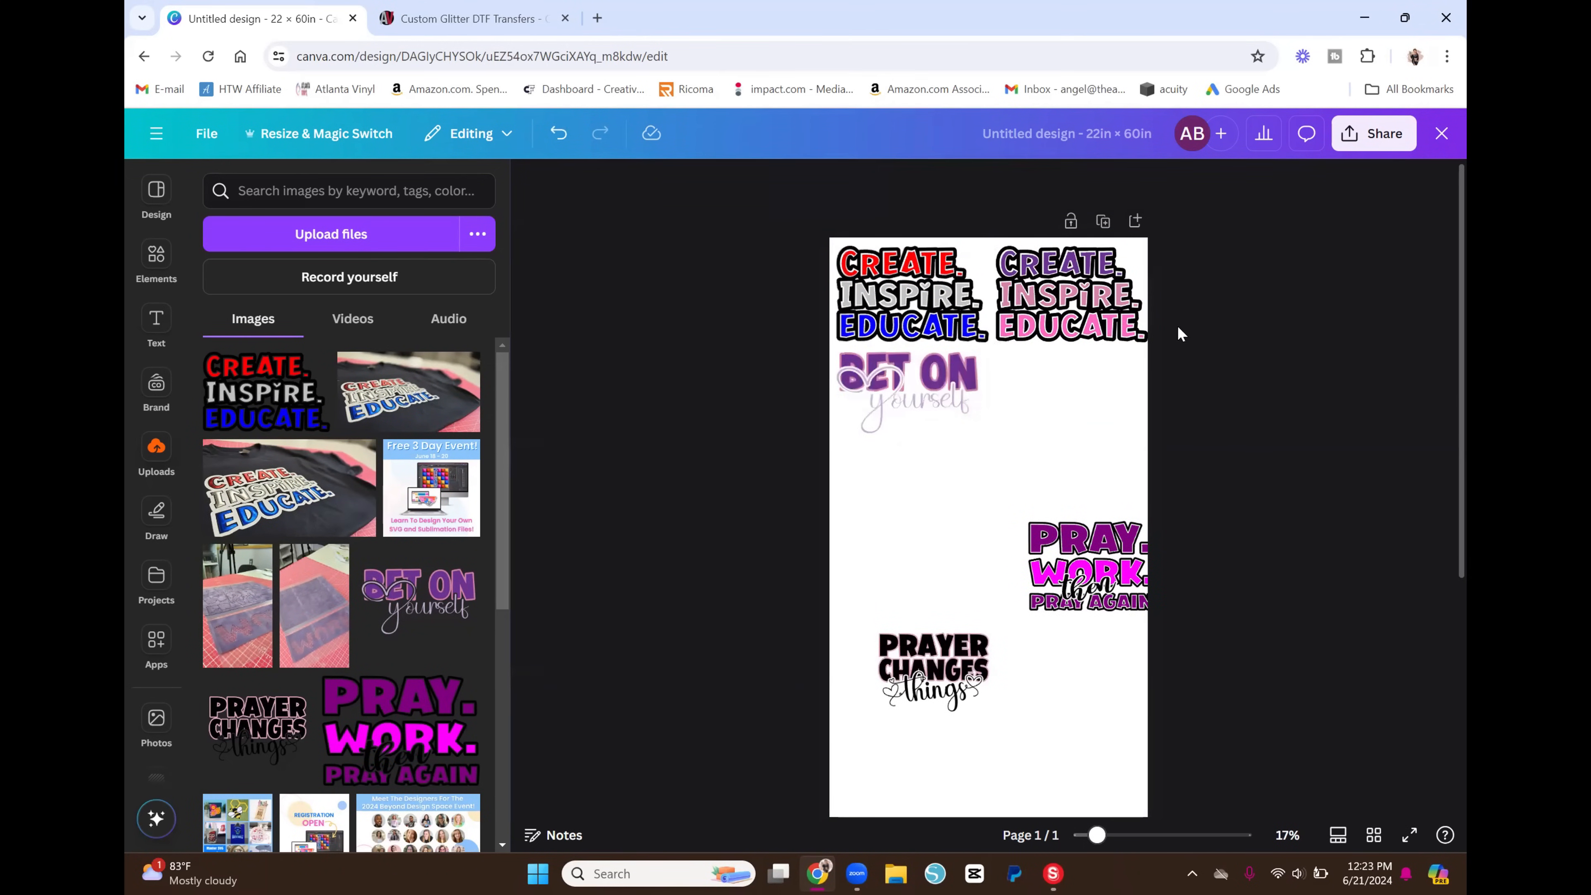
left_click(1099, 315)
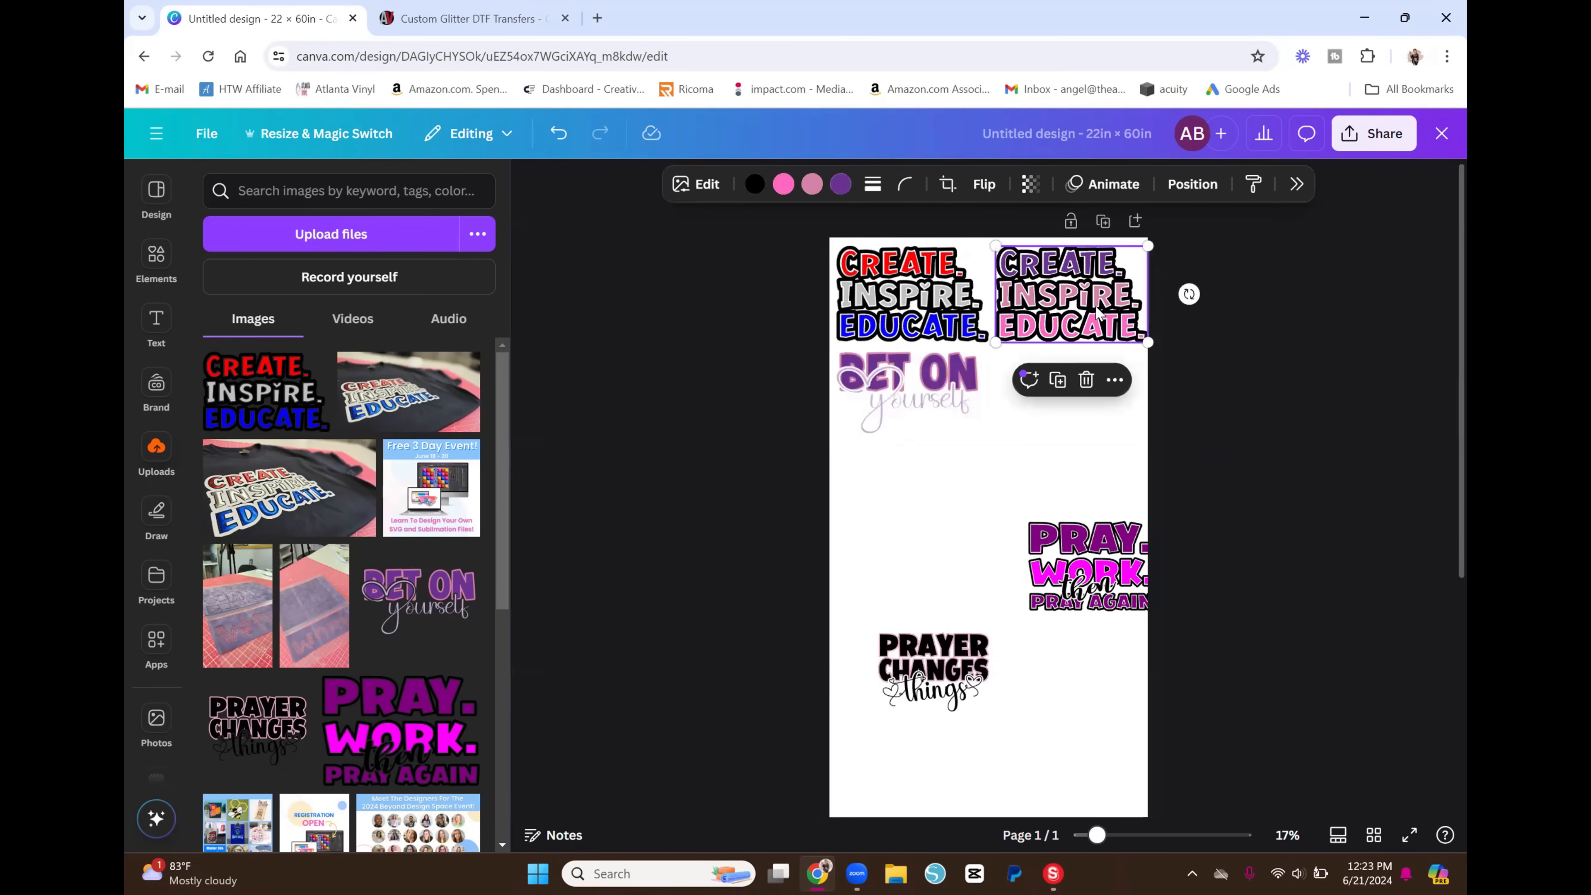
left_click(1255, 389)
Nudge the recolored "CREATE. INSPIRE. EDUCATE." copy slightly right, away from the original beside it
left_click(1147, 836)
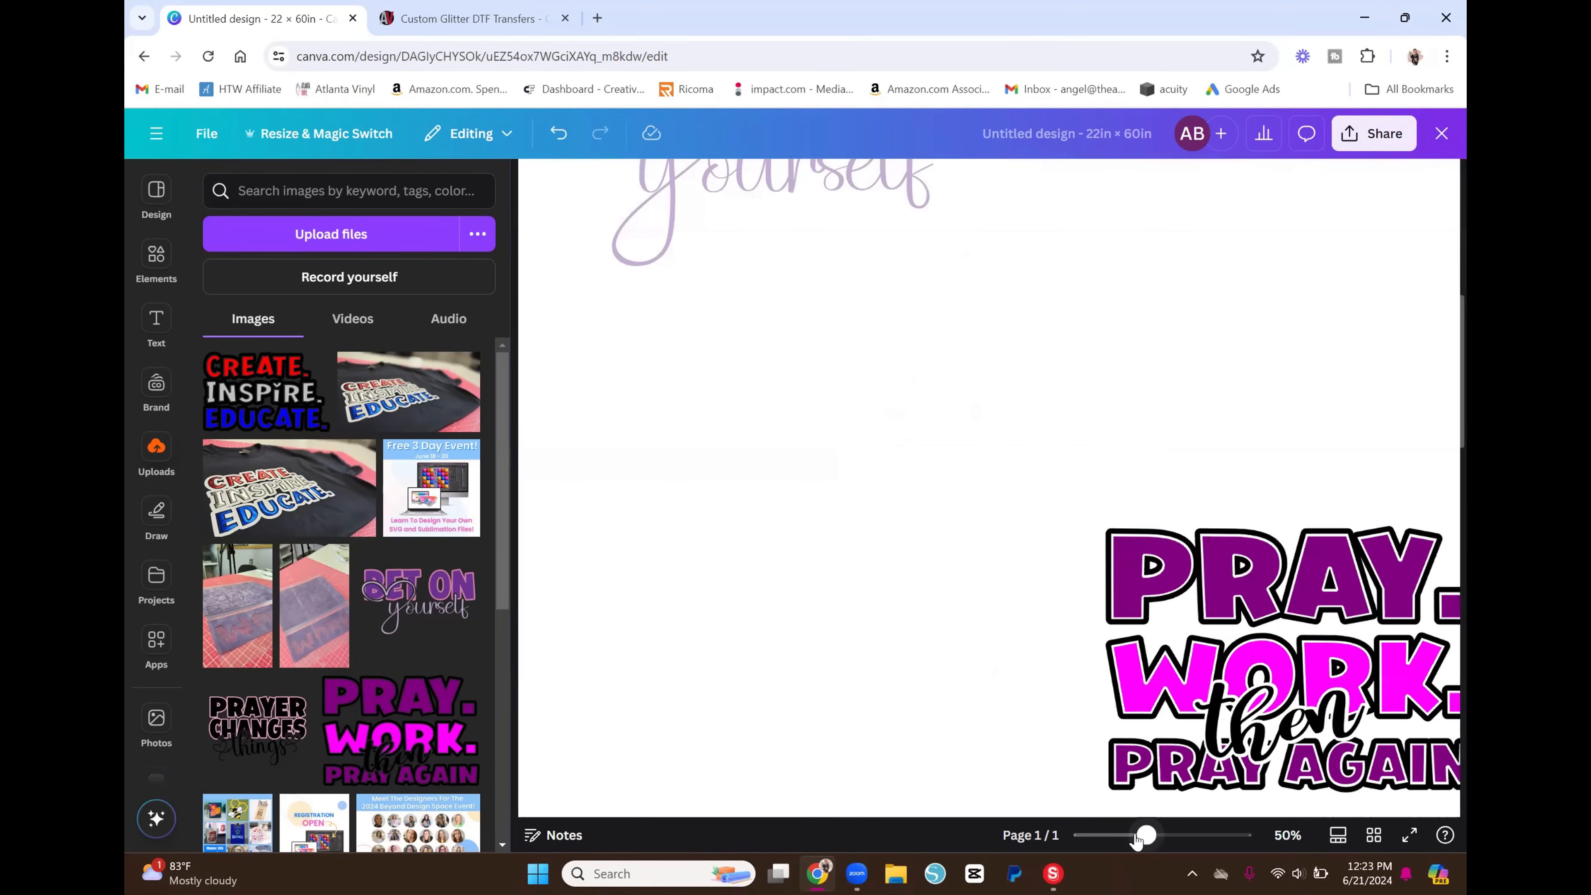
scroll(1183, 359, "down", 2, "ctrl")
left_click(1186, 388)
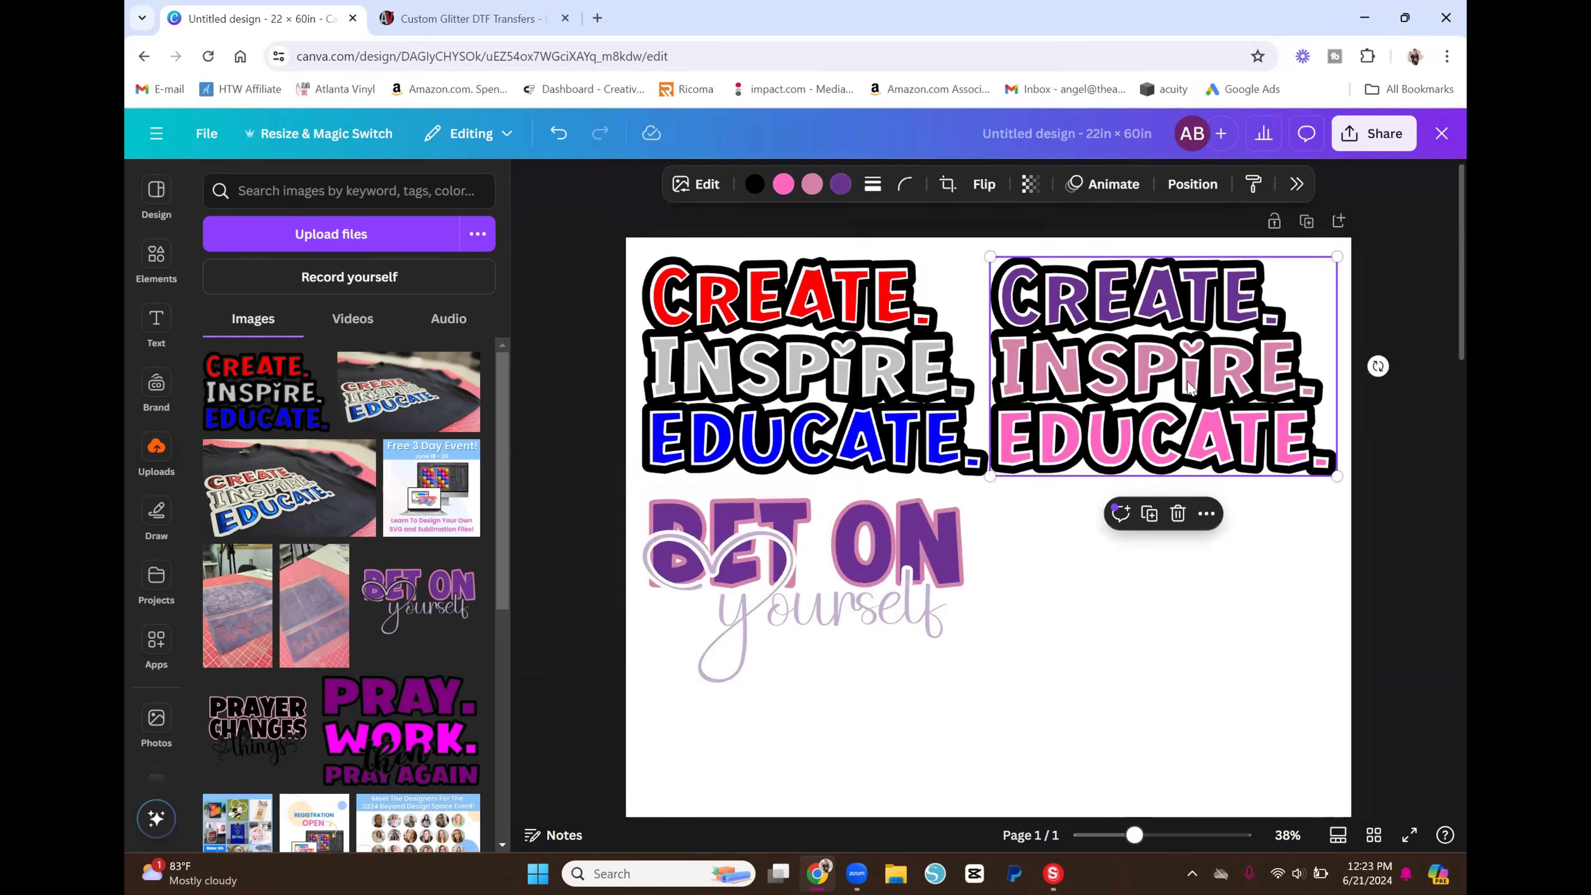
left_click_drag(1186, 387, 1192, 382)
left_click(1376, 476)
Duplicate the "BET ON yourself" image and place the copy beside the original, below the recolored "CREATE. INSPIRE. EDUCATE." design
left_click(836, 604)
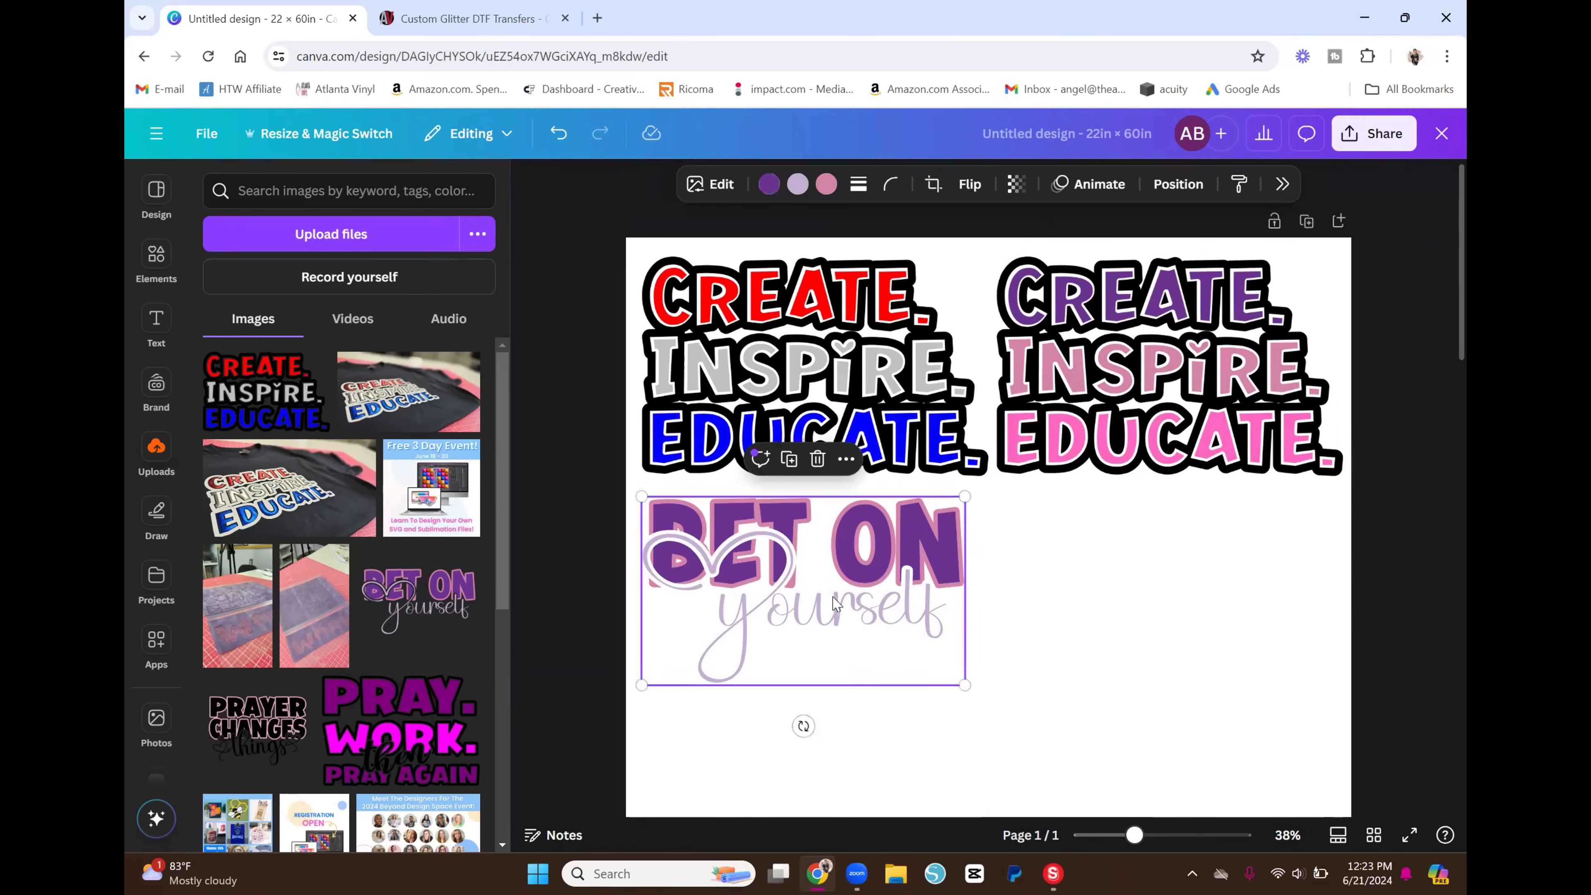
right_click(836, 603)
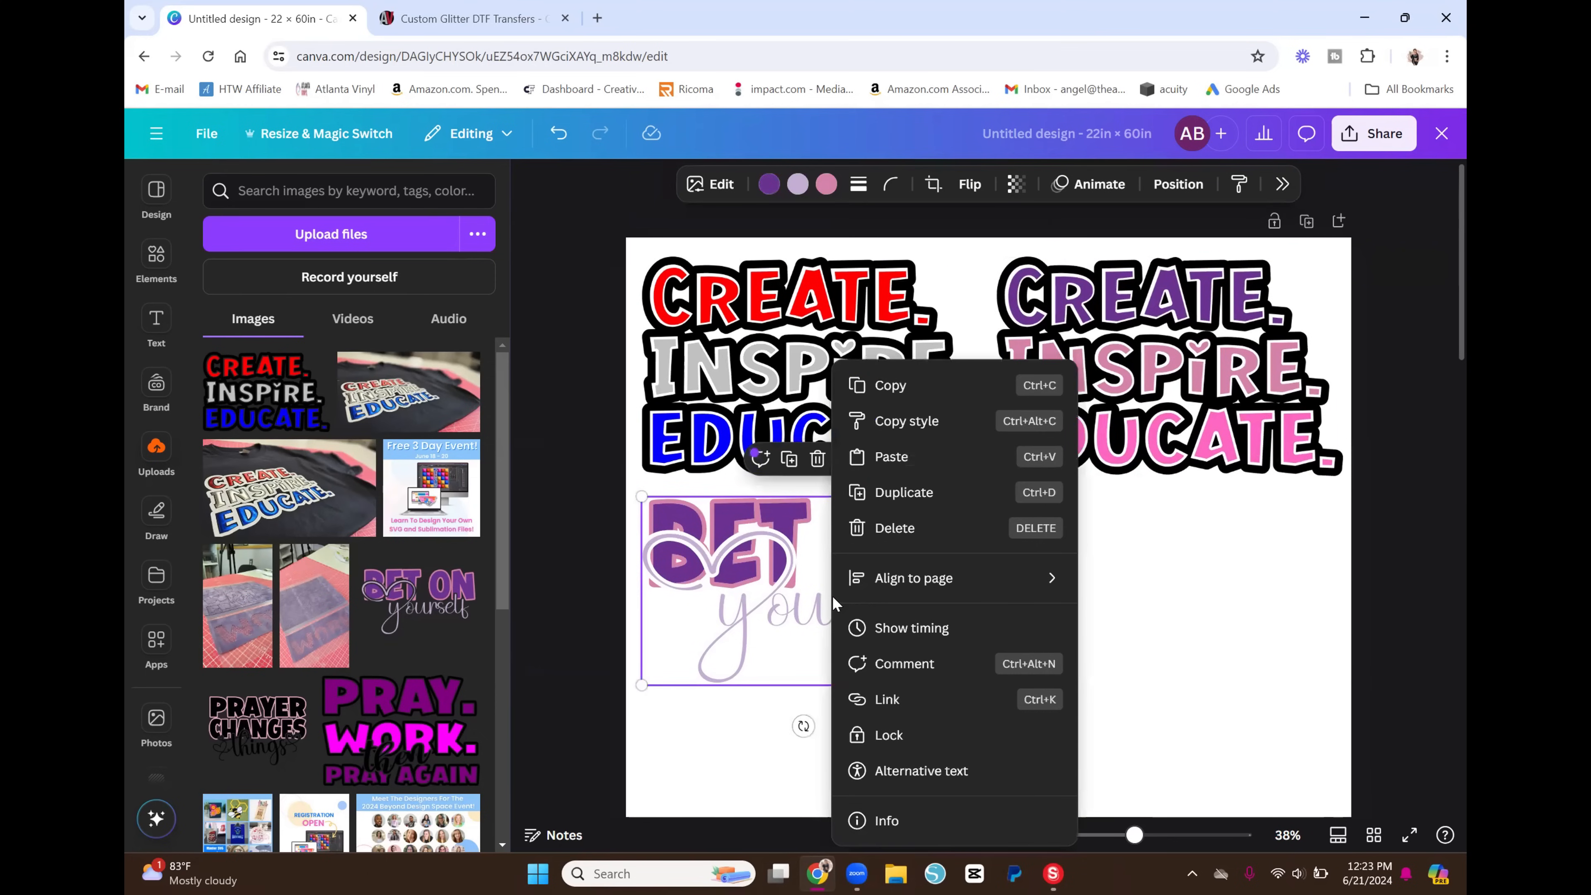
key("Escape")
left_click(789, 461)
left_click_drag(834, 563, 1200, 563)
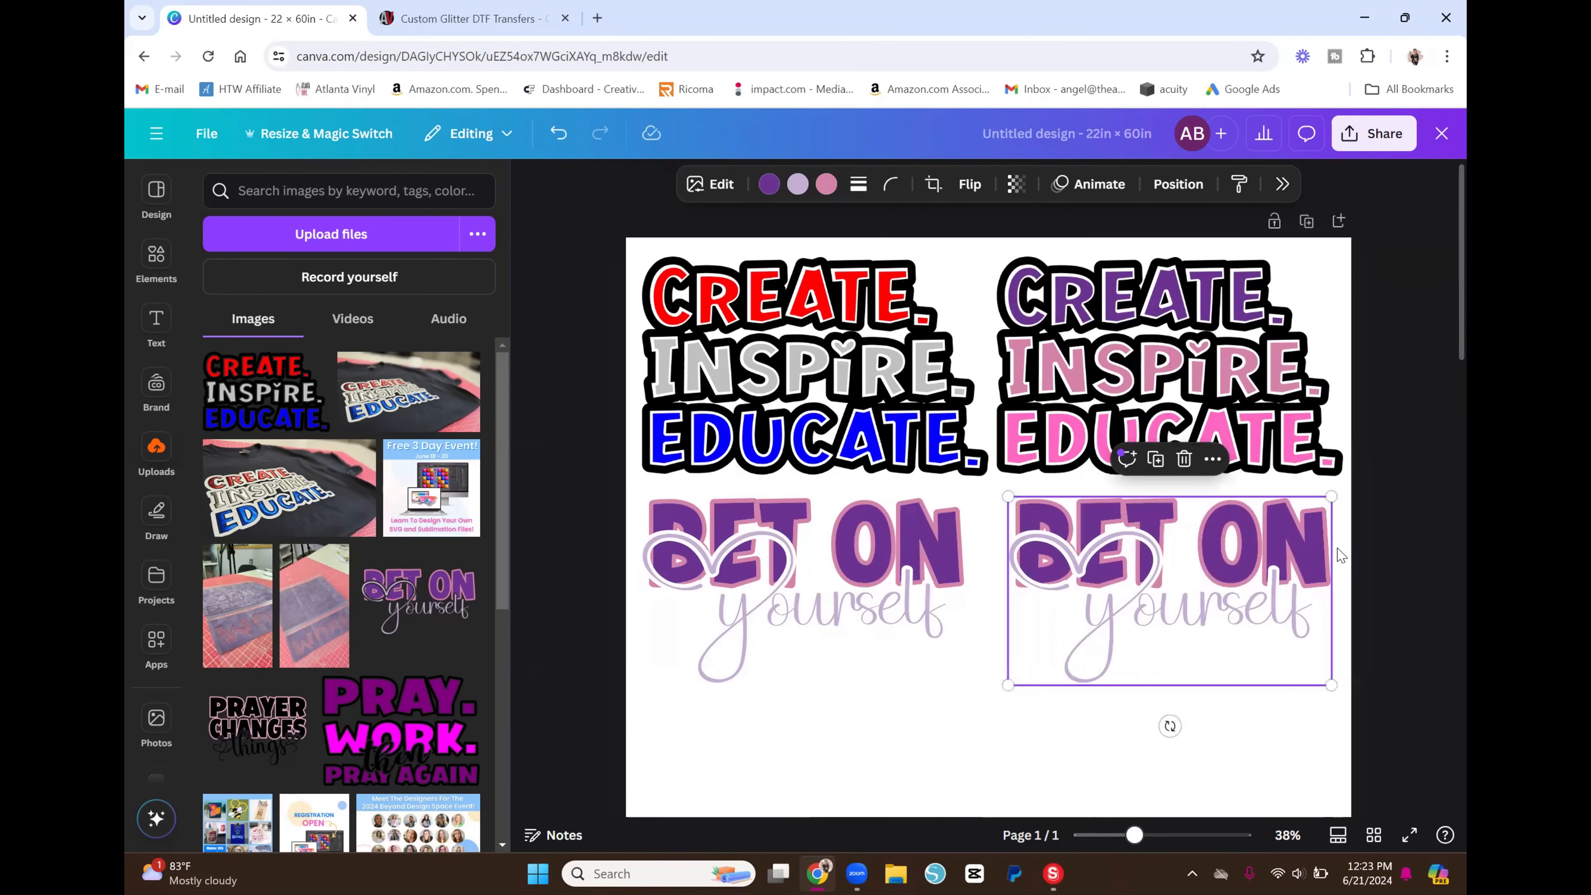
Move "PRAY. WORK. then PRAY AGAIN" under the right "BET ON yourself" copy, and place "PRAYER CHANGES things" under the left one, enlarged to column width
scroll(1339, 555, "down", 5)
left_click_drag(1339, 555, 1281, 375)
left_click_drag(916, 802, 837, 395)
left_click_drag(917, 531, 1020, 577)
left_click_drag(914, 458, 895, 449)
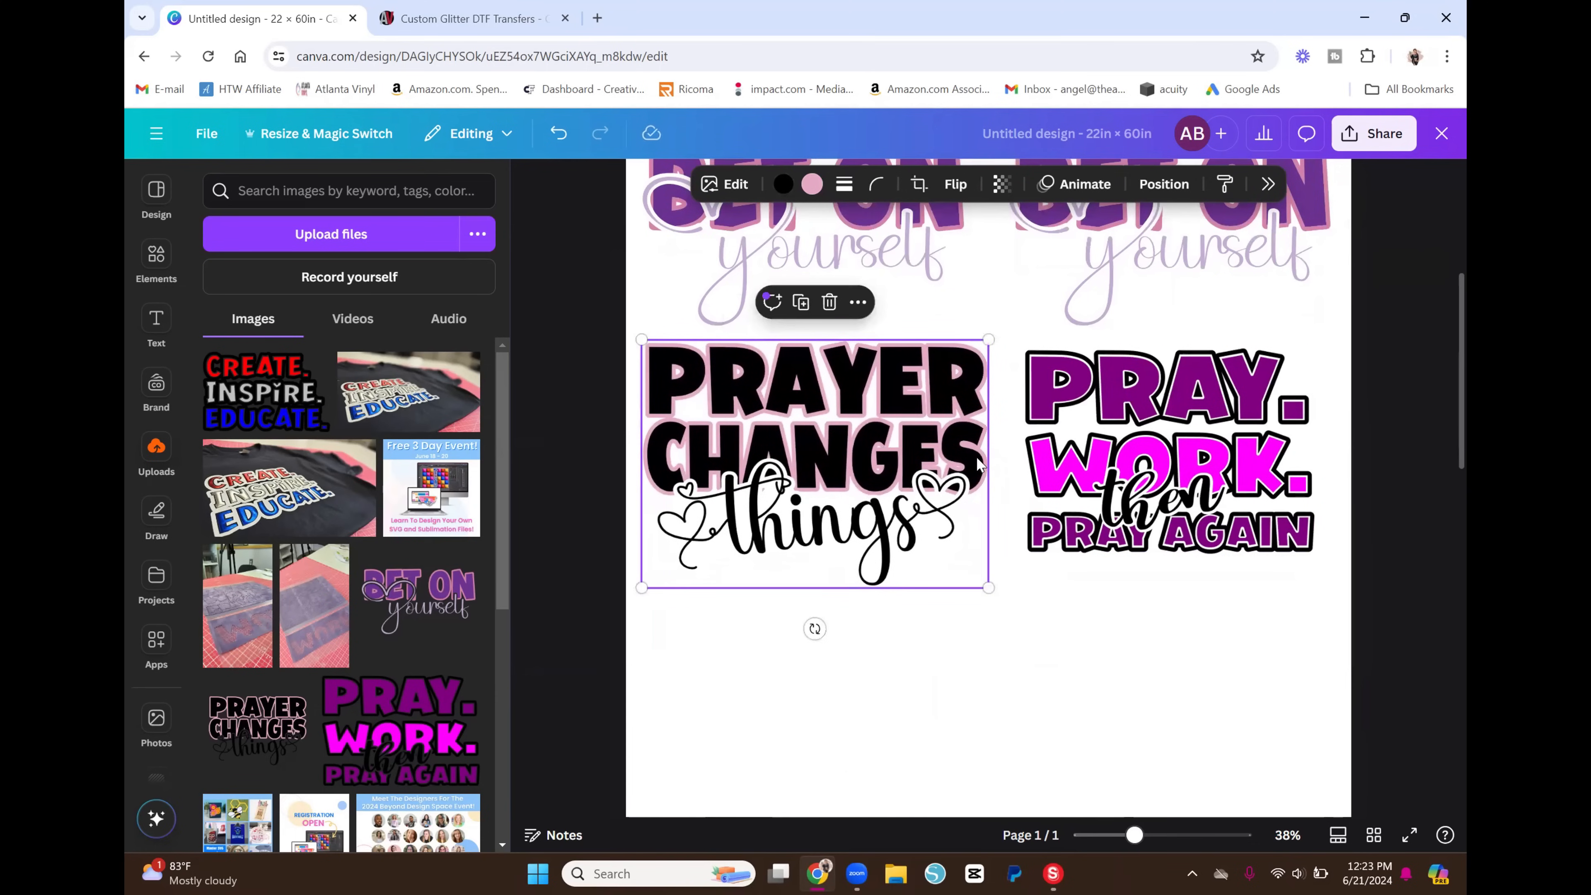
Enlarge "PRAY. WORK. then PRAY AGAIN" to fill the right column and align it beside "PRAYER CHANGES things"
left_click(1163, 503)
left_click_drag(1025, 554, 970, 592)
left_click_drag(1133, 514, 1160, 509)
left_click(1429, 690)
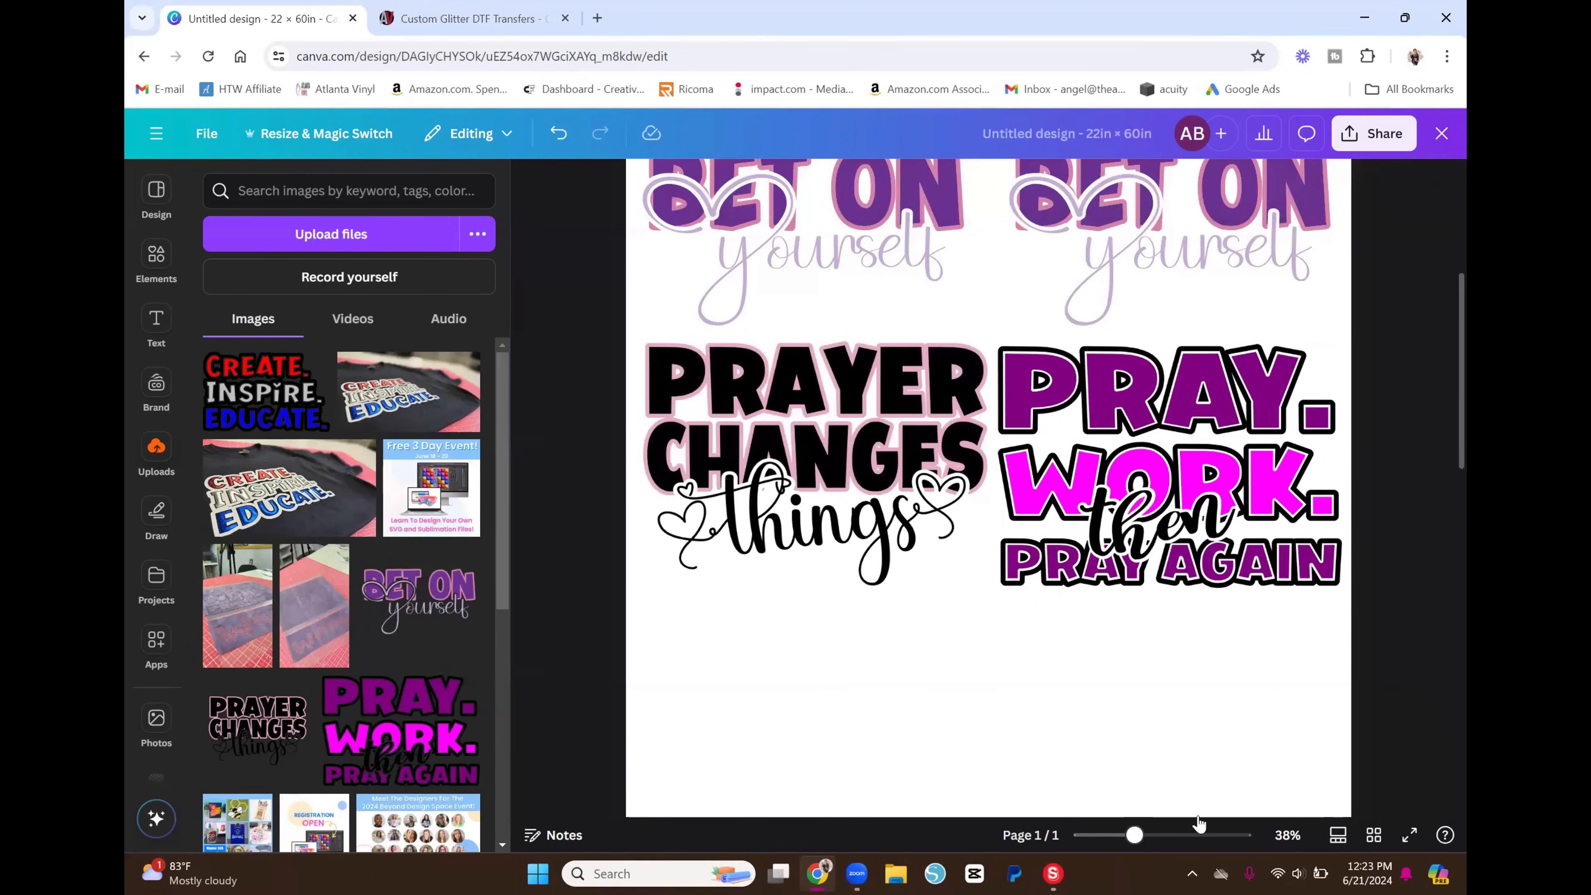
left_click_drag(1135, 835, 1095, 837)
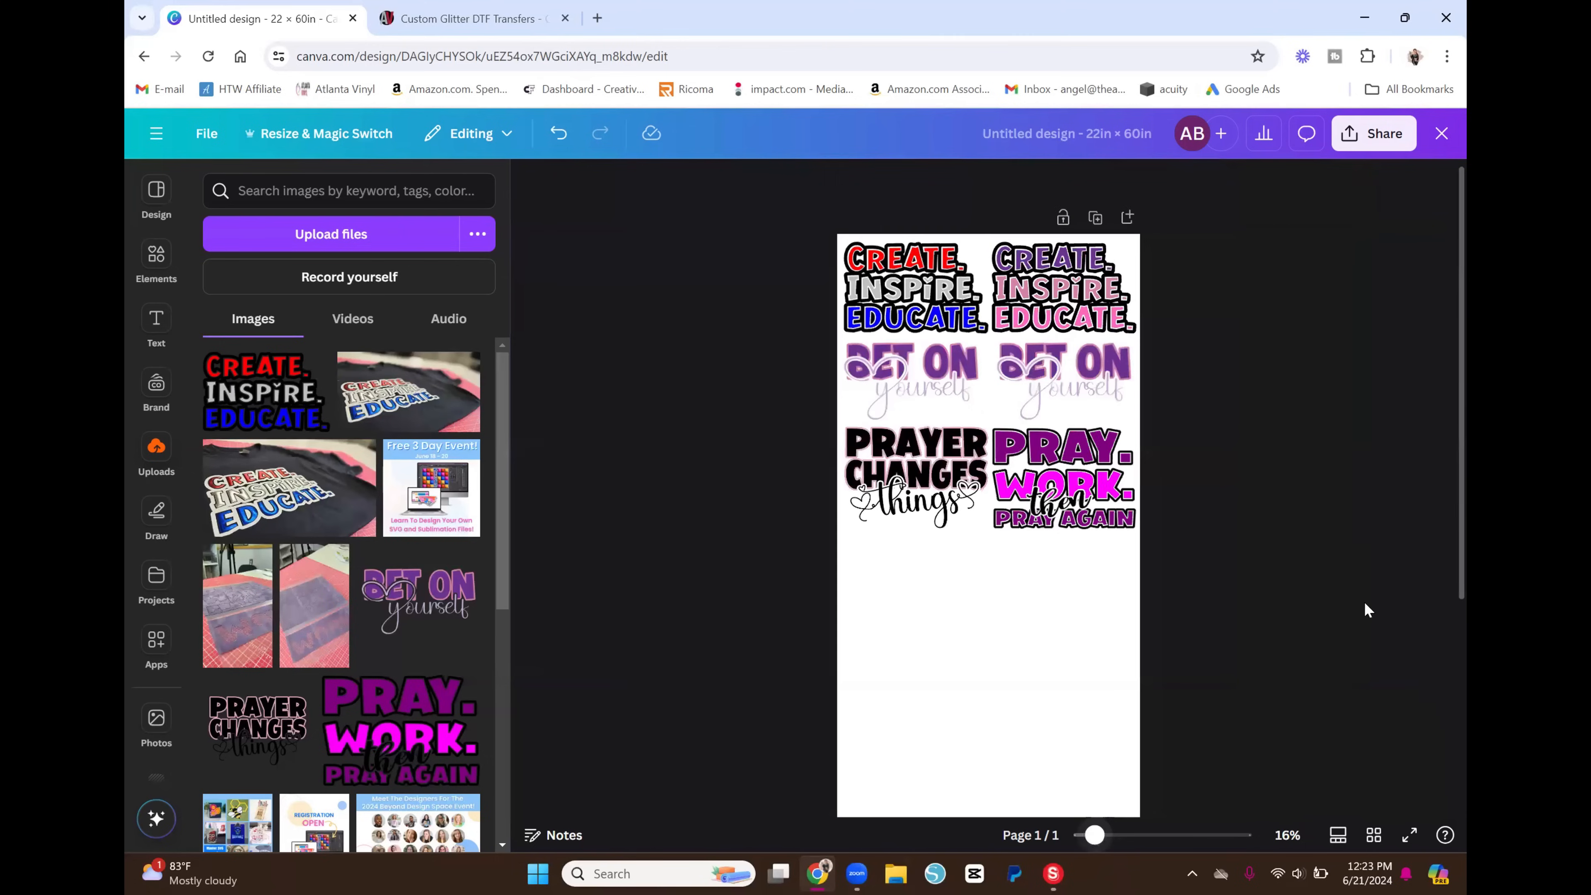
scroll(1329, 514, "down", 2)
scroll(1311, 502, "up", 4)
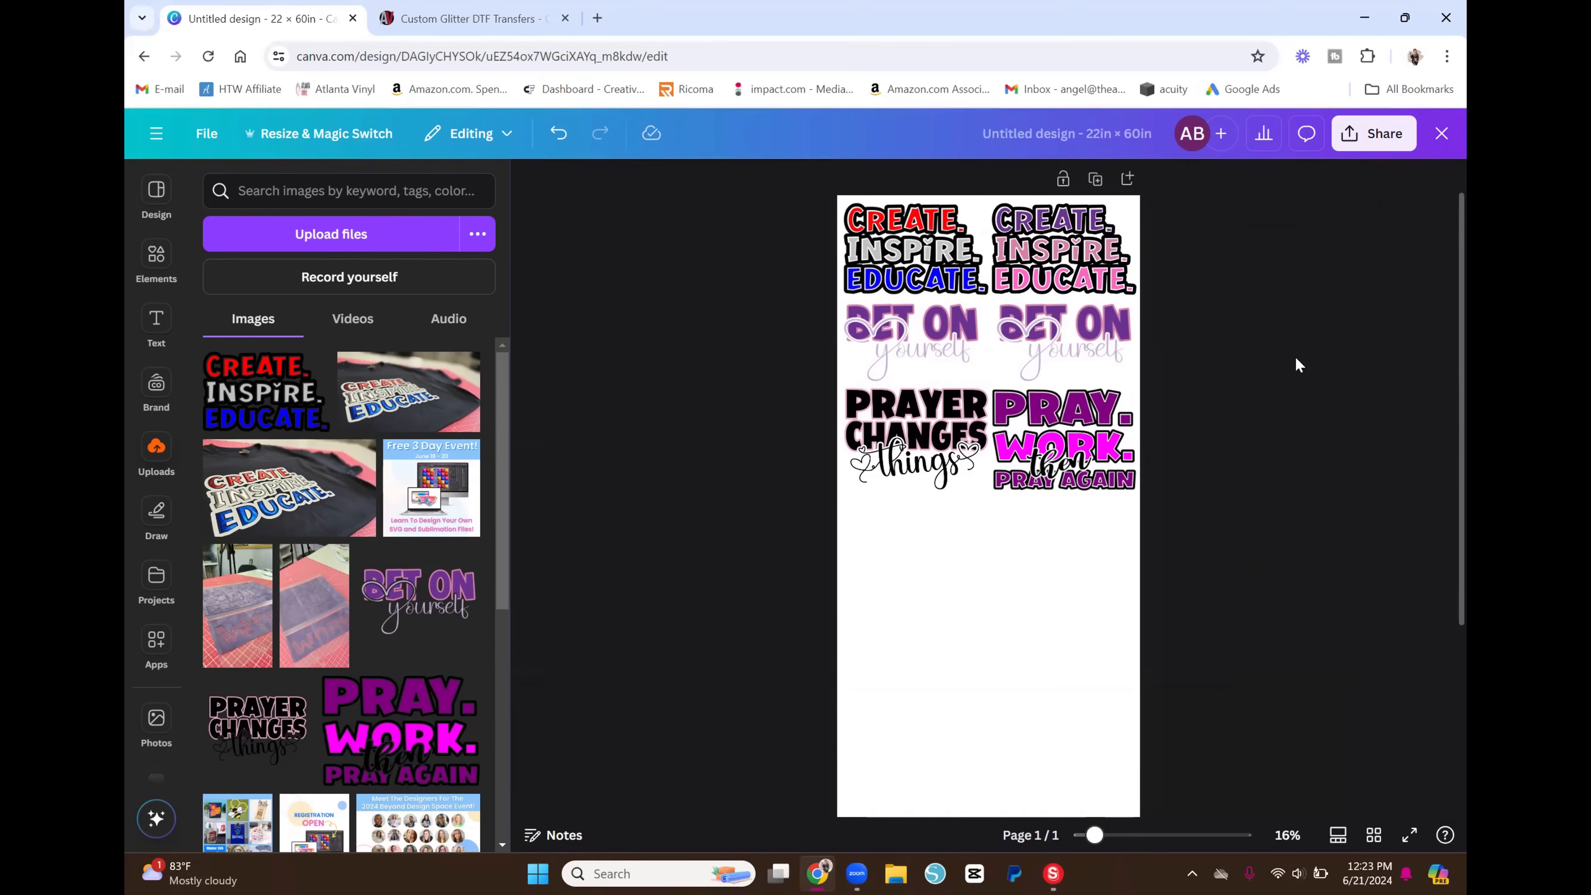
scroll(1294, 318, "down", 2)
scroll(1357, 302, "up", 4)
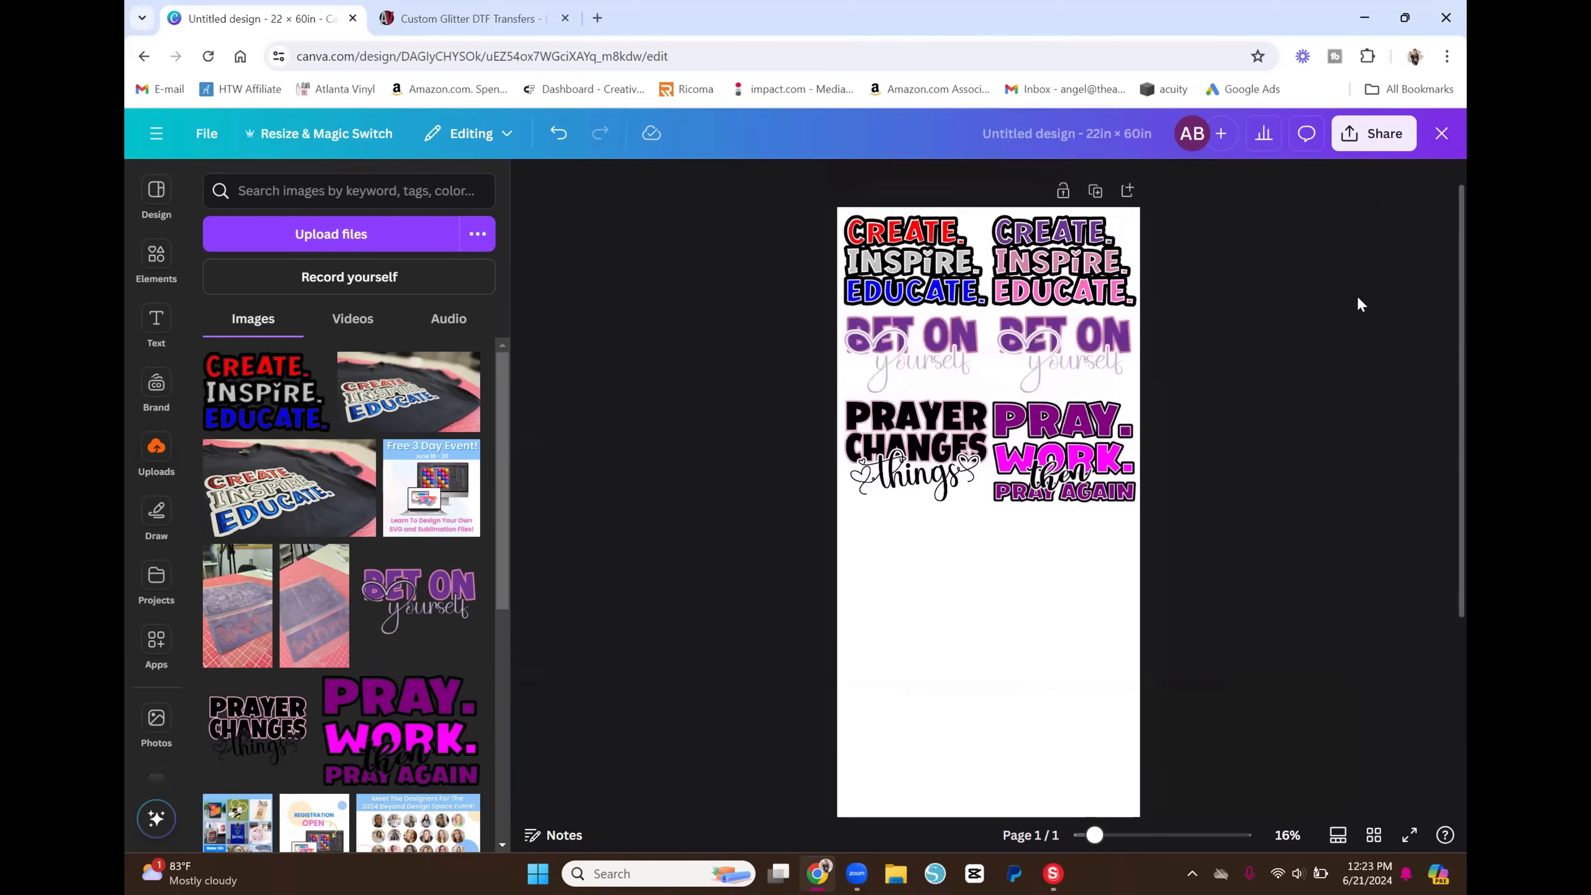
Open the design's download options and check the store page's notice to Canva users about sheet size and resolution
left_click(1374, 133)
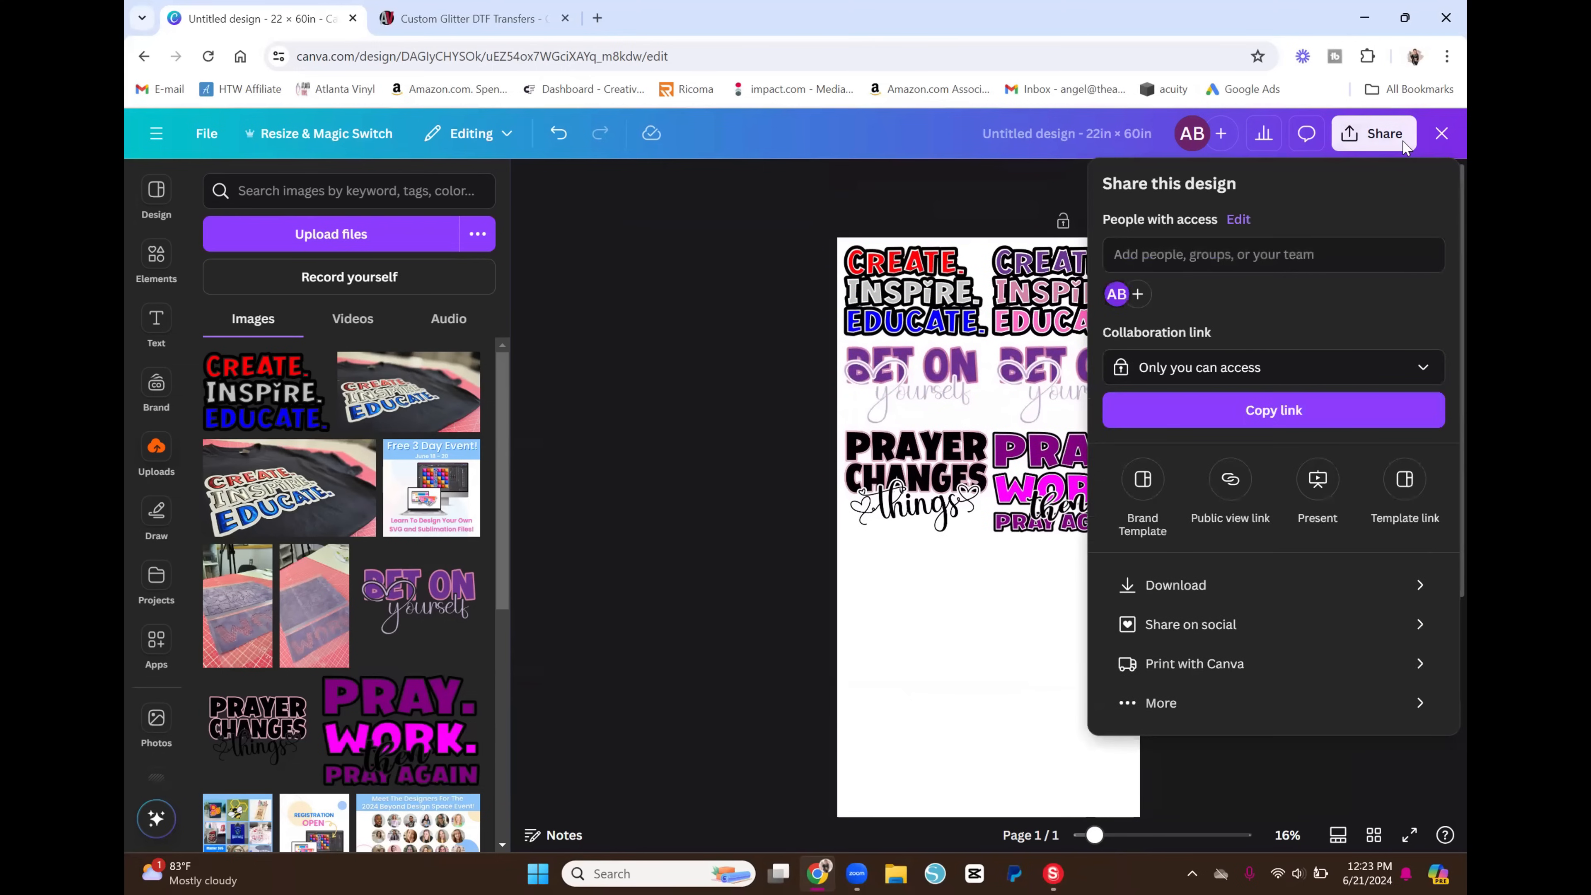
left_click(1234, 590)
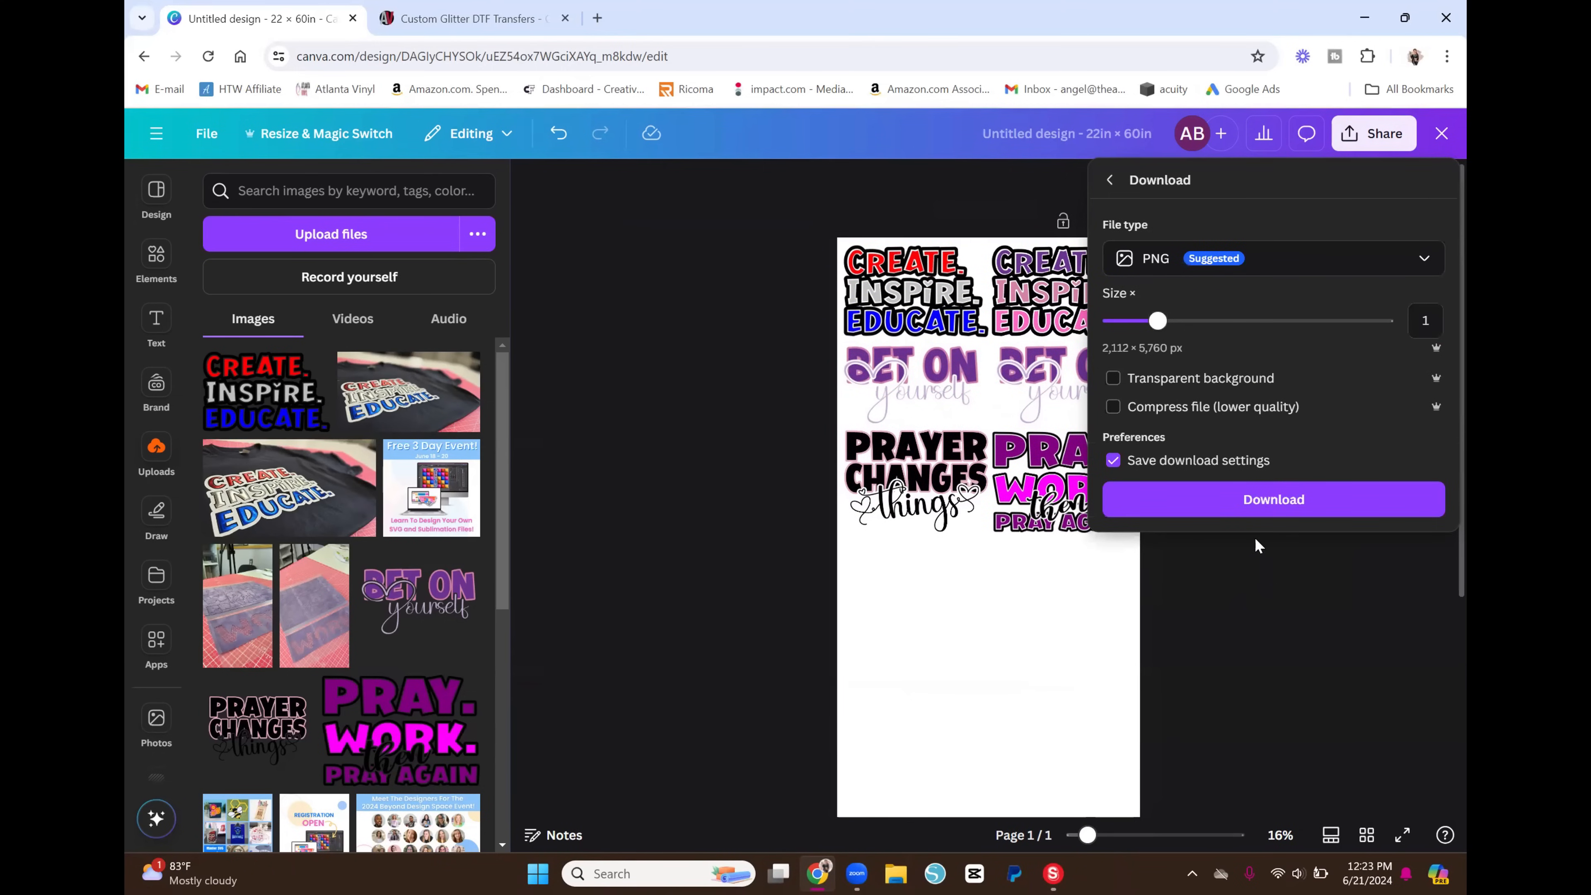
left_click(501, 19)
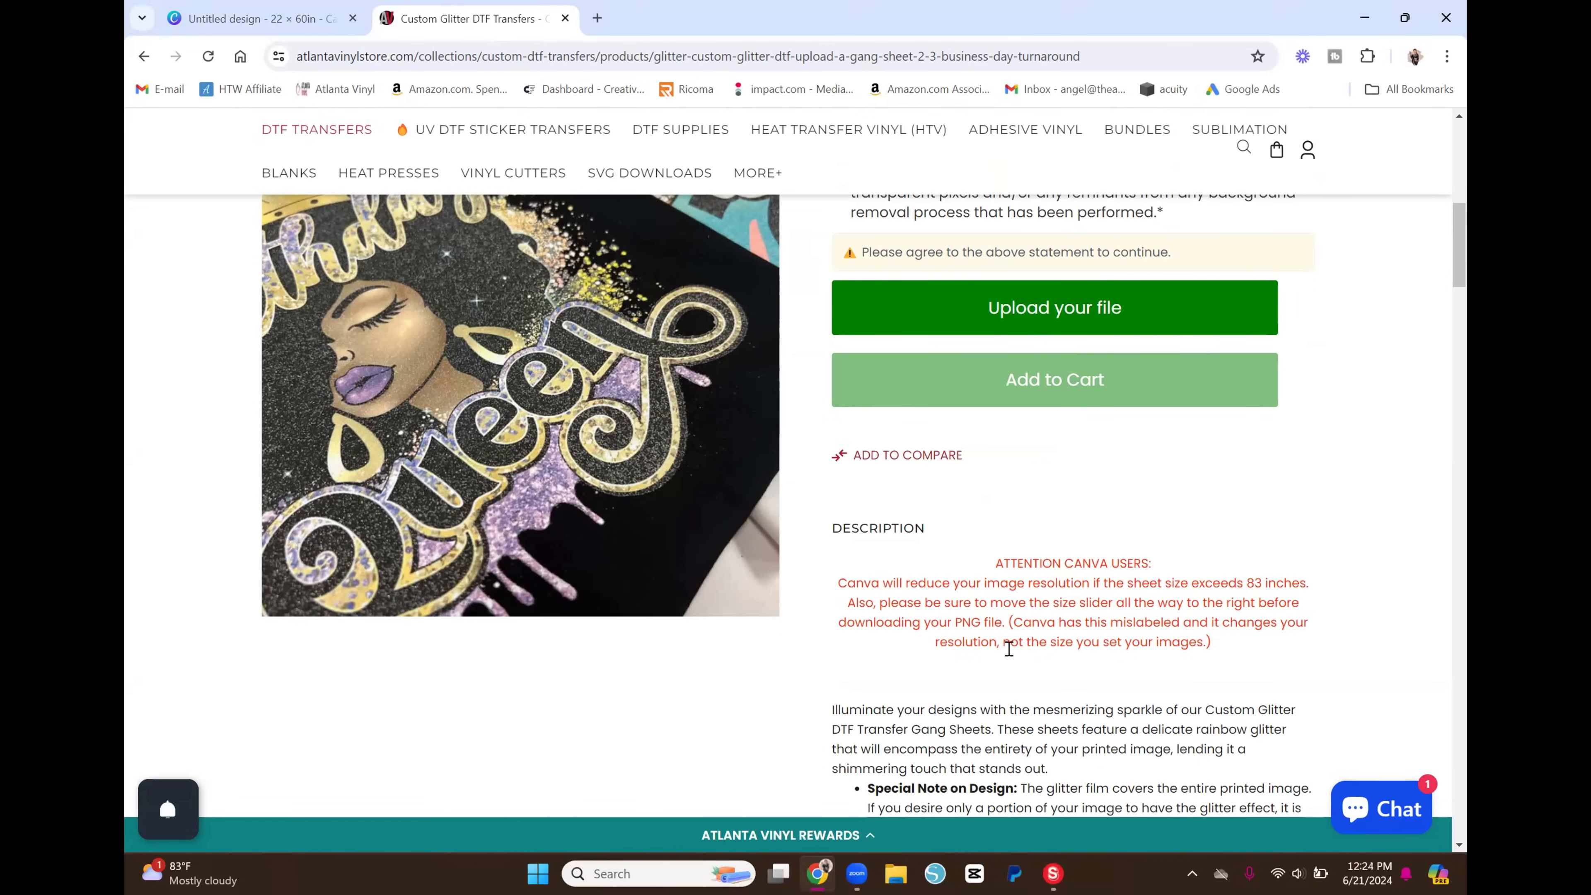
left_click(253, 19)
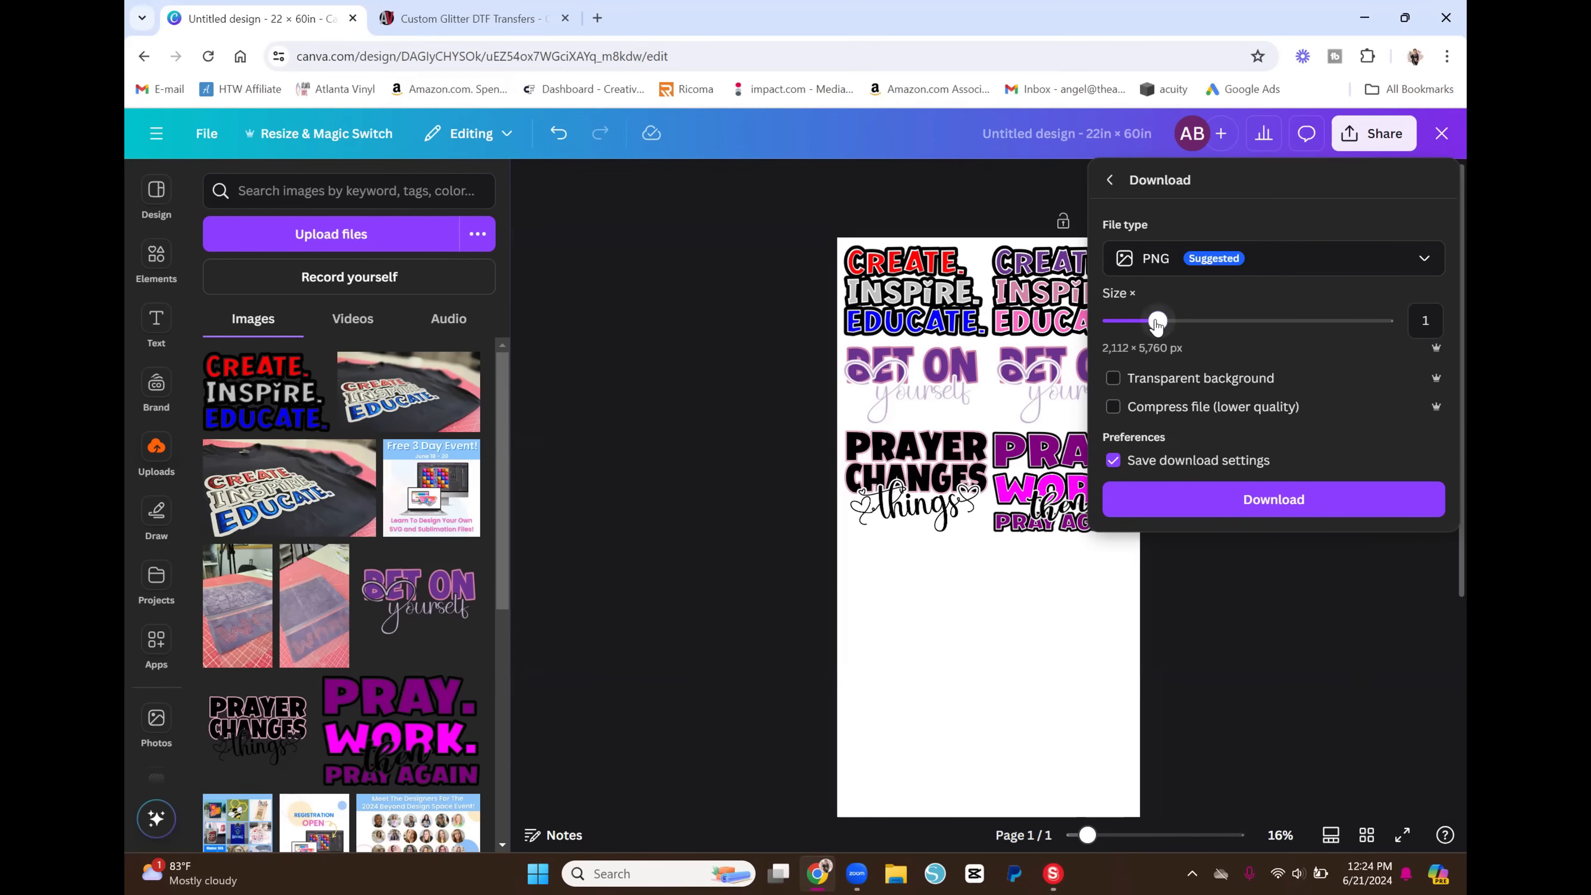
Download the gang sheet as a PNG at the maximum size of 3.125 with a transparent background
left_click_drag(1158, 321, 1395, 323)
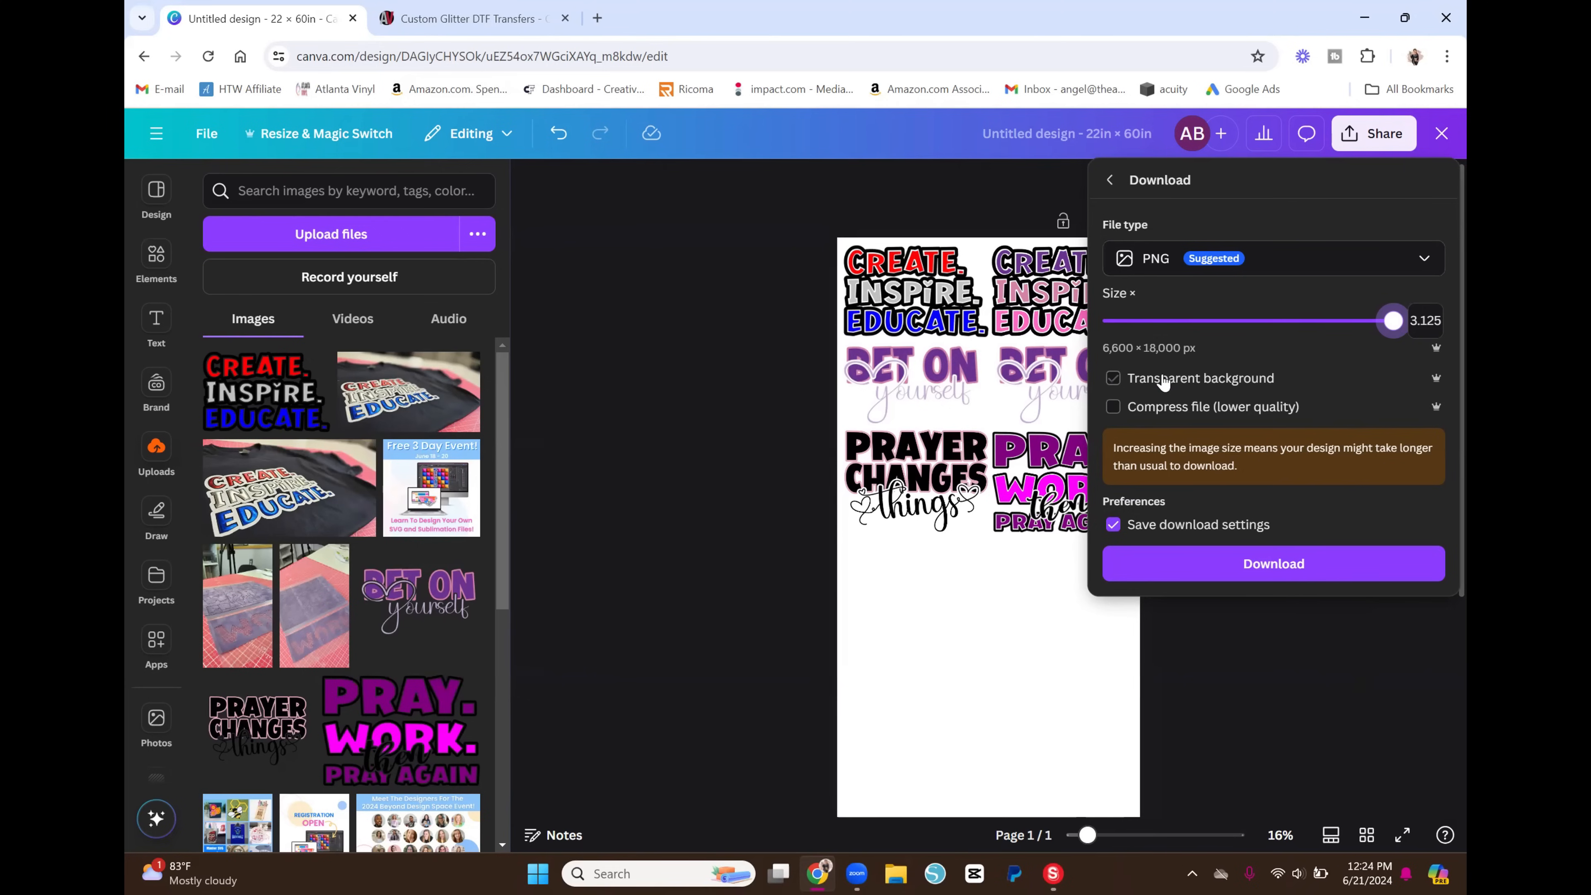
left_click(1117, 381)
left_click(1270, 563)
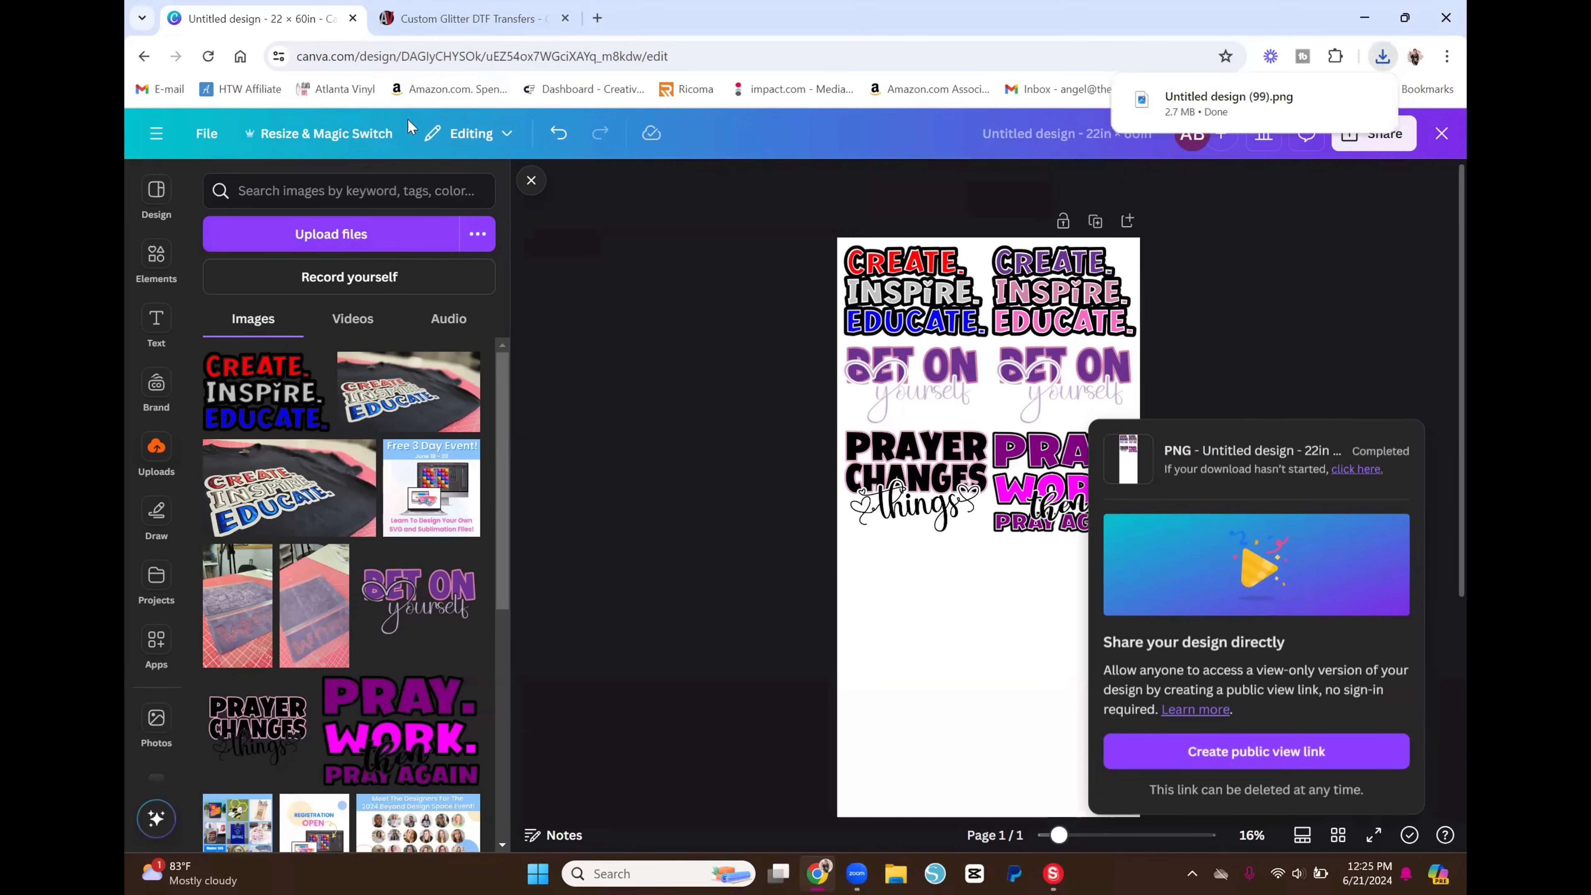
Switch to the Custom Glitter DTF Transfers product page and copy the downloaded "Untitled design (99).png" from the browser's downloads to the desktop
left_click(468, 18)
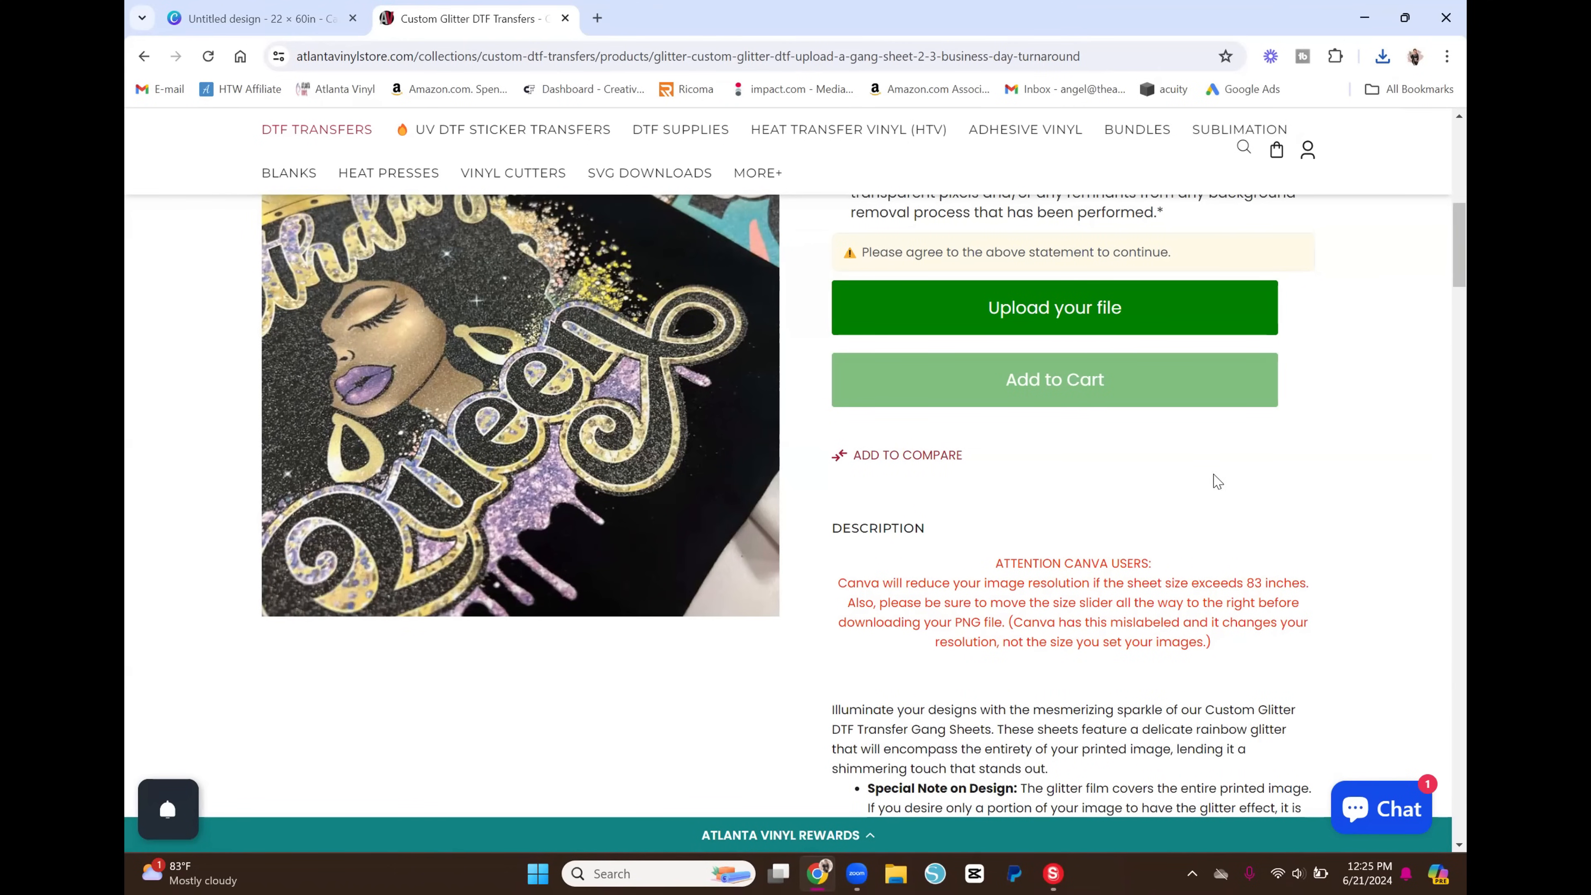
left_click(1099, 306)
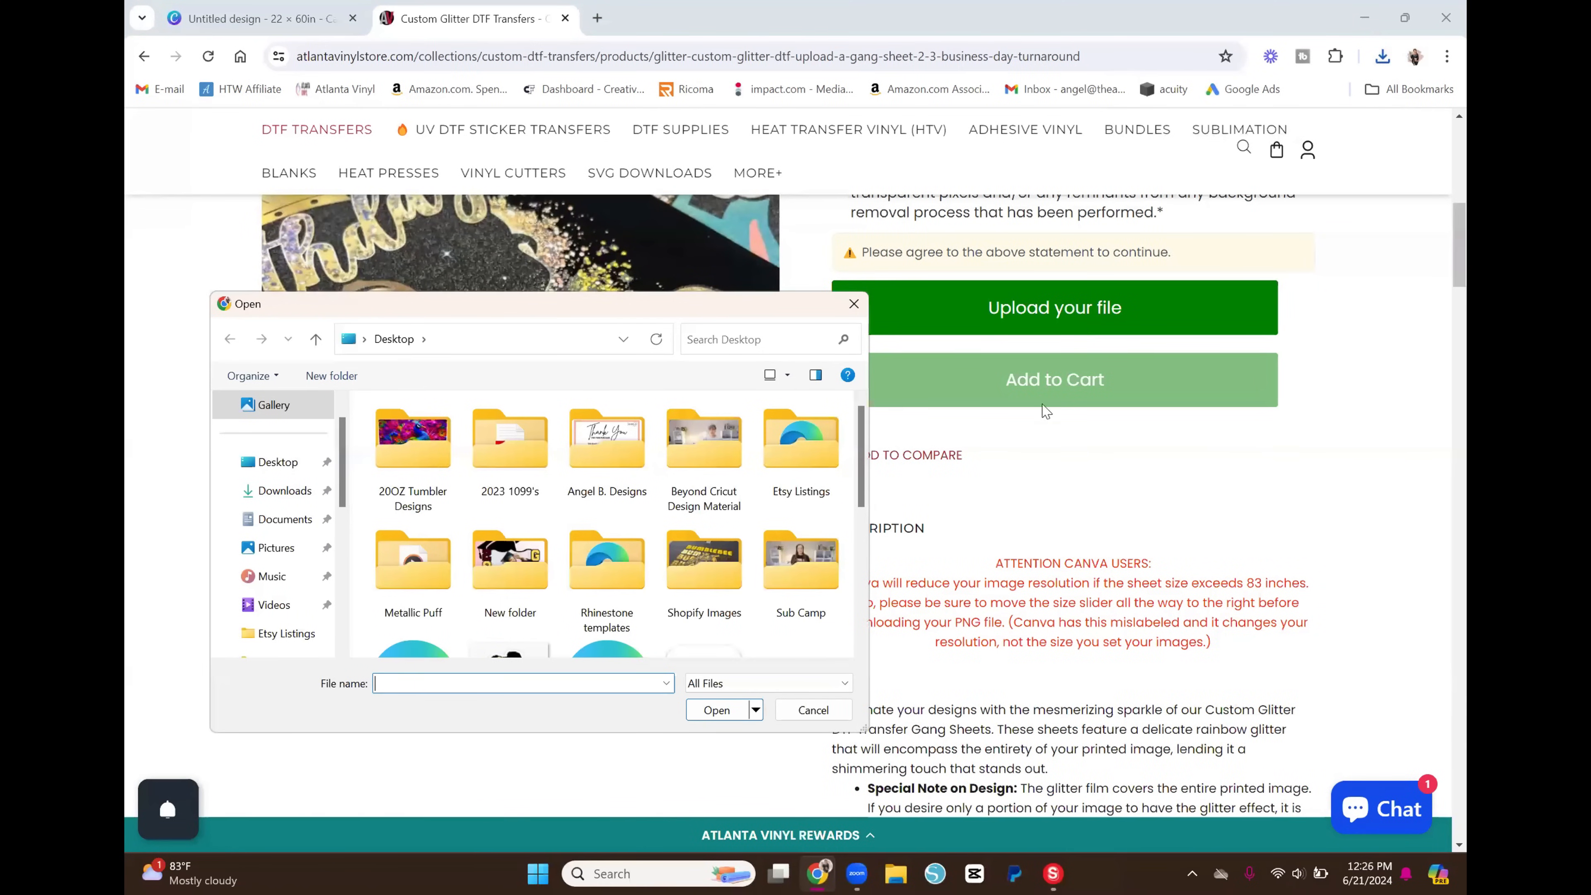
left_click(854, 304)
left_click(1405, 28)
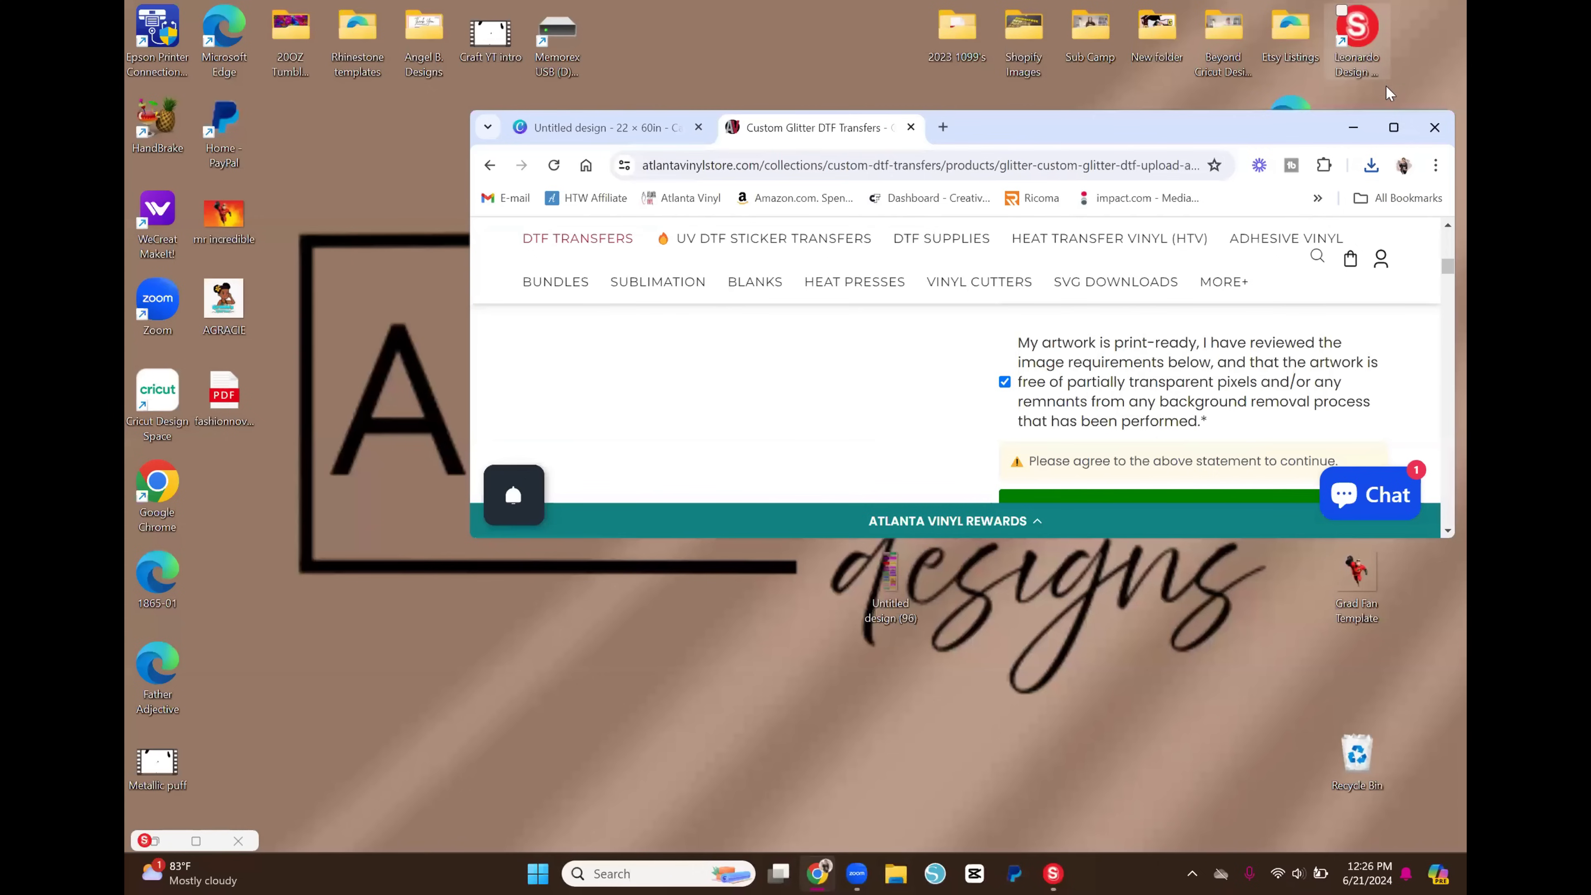
left_click(1371, 164)
left_click_drag(1218, 246, 1109, 715)
left_click(1394, 127)
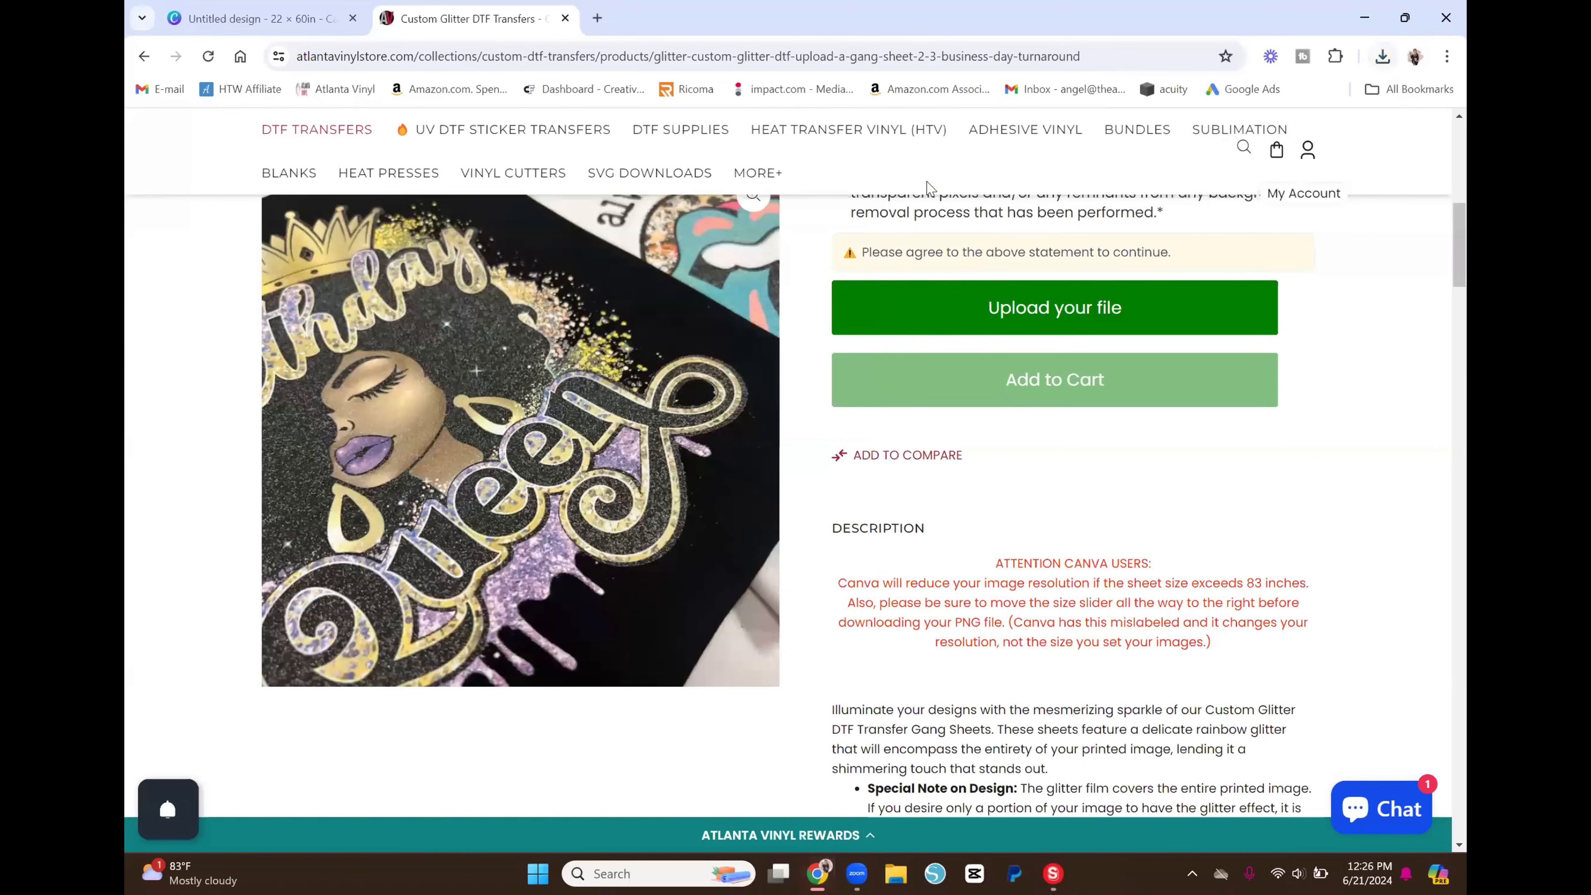
Upload the gang sheet file "Untitled design (96)" from the Desktop folder to the product order
left_click(998, 313)
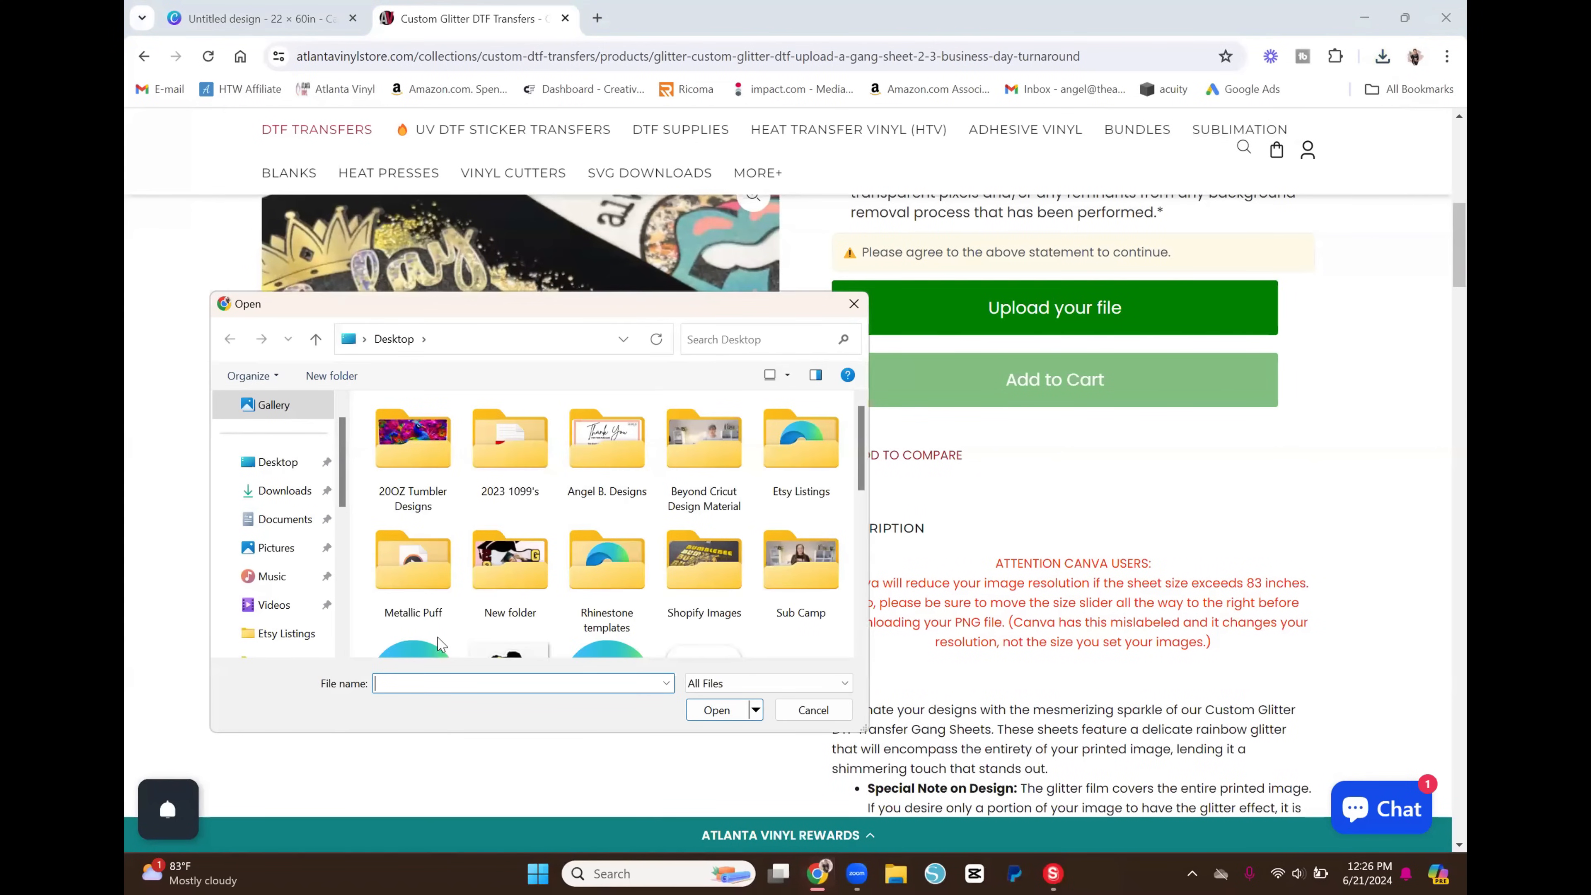
left_click(277, 464)
scroll(654, 473, "down", 3)
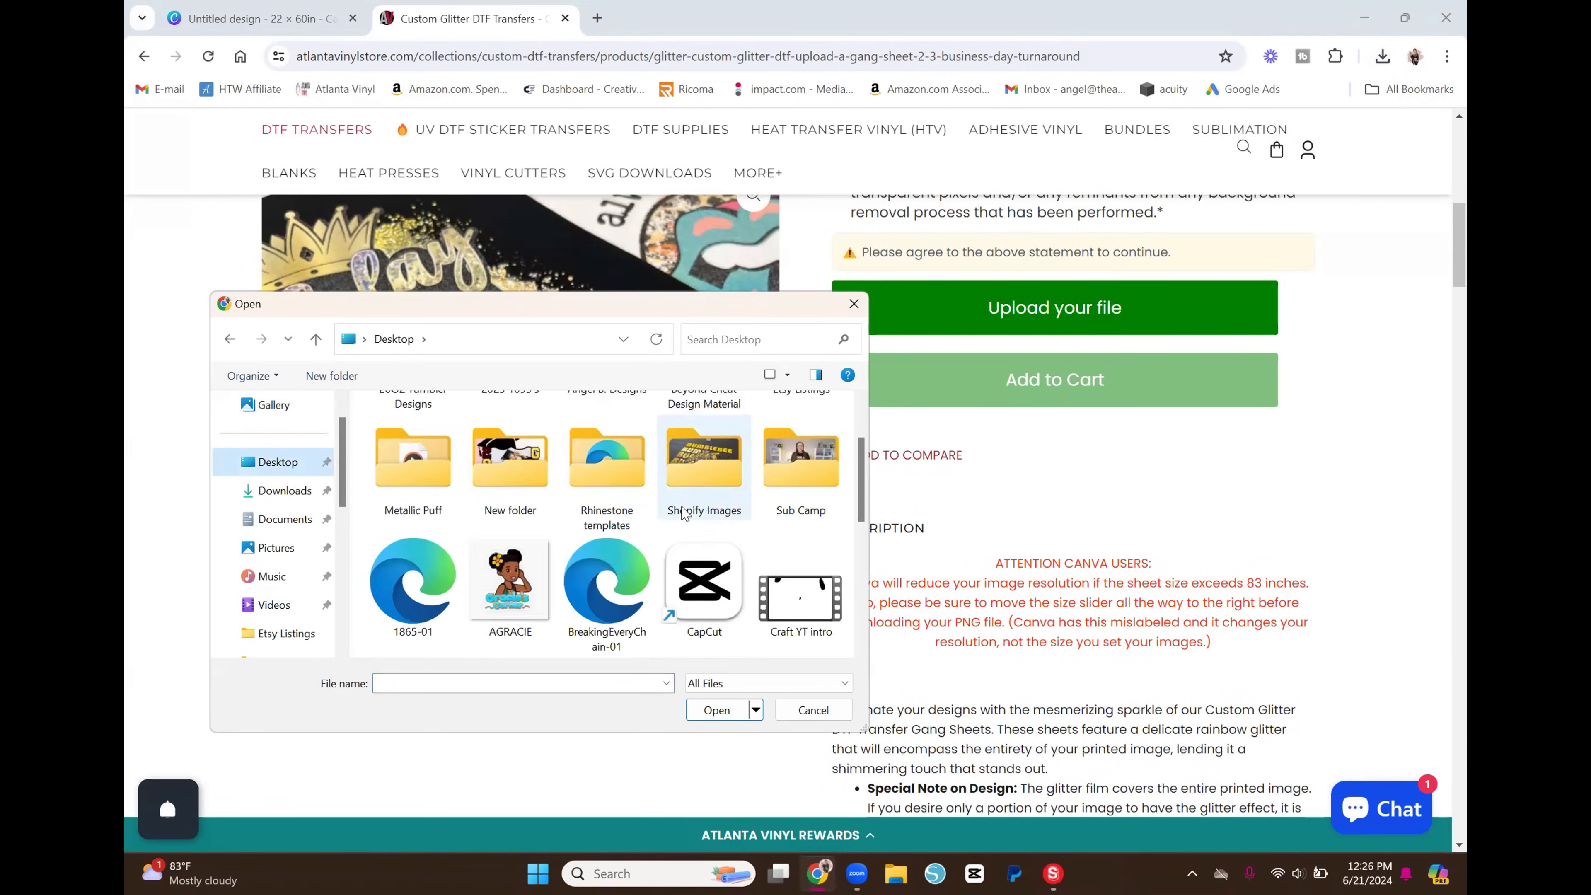
scroll(683, 510, "down", 2)
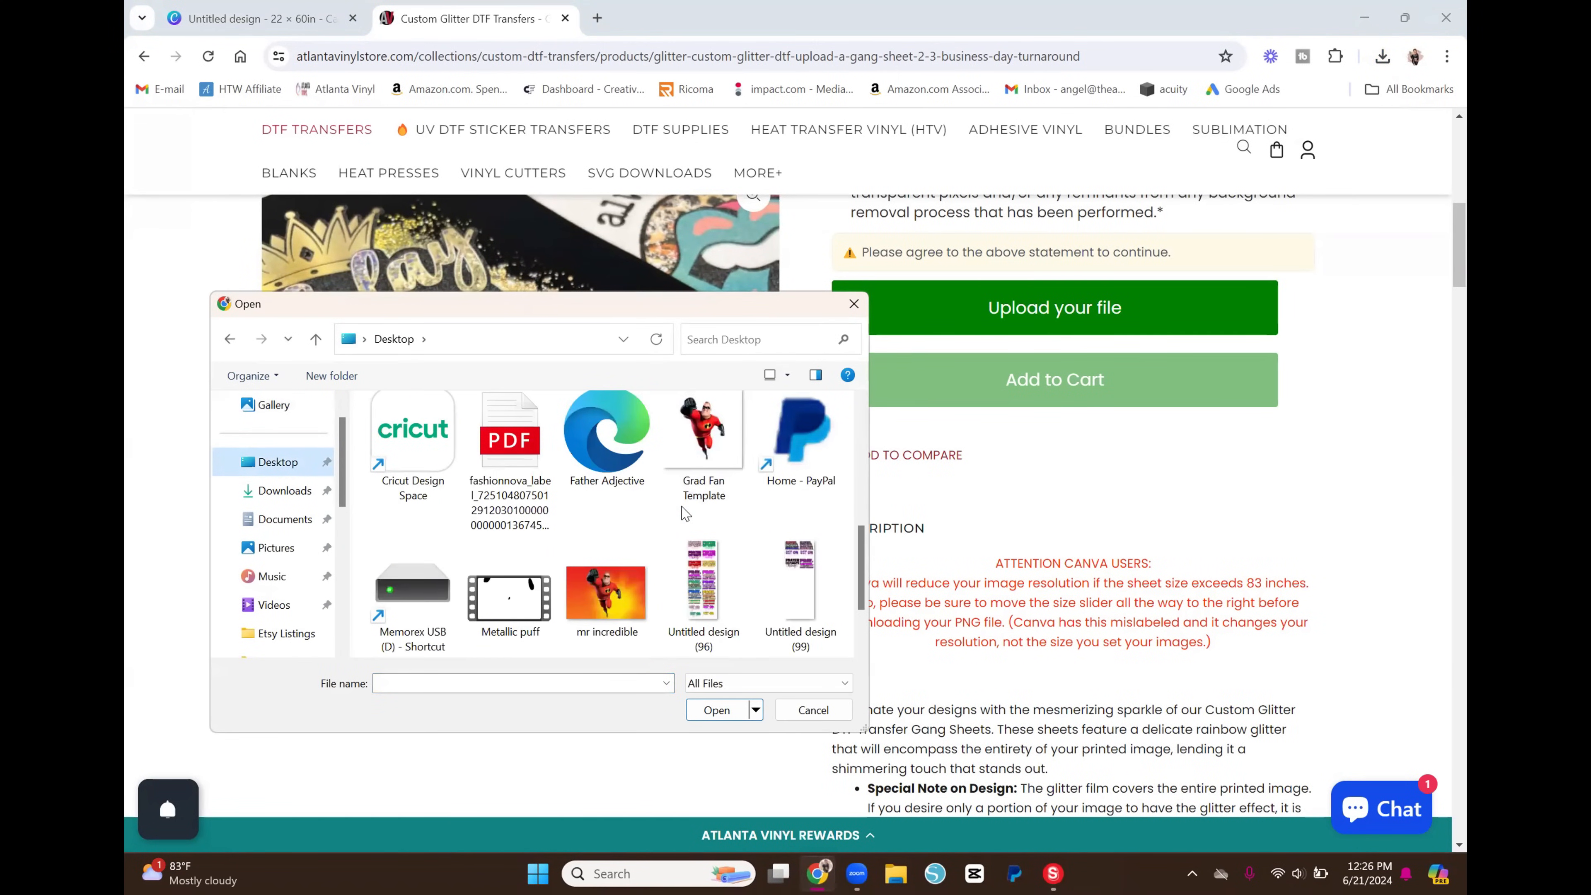
left_click(724, 589)
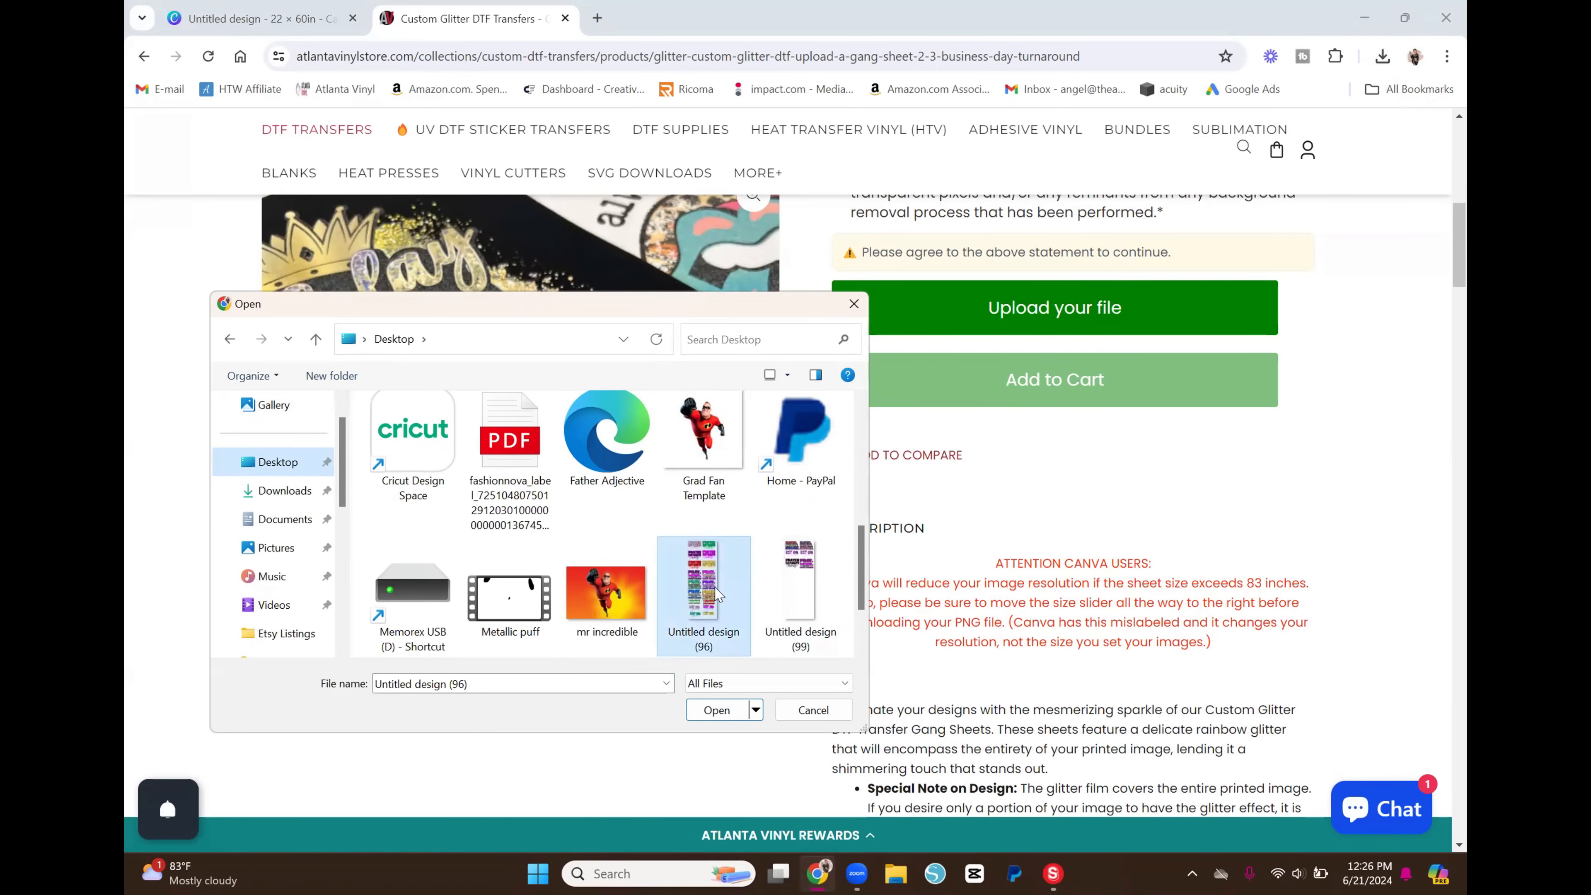
left_click(717, 710)
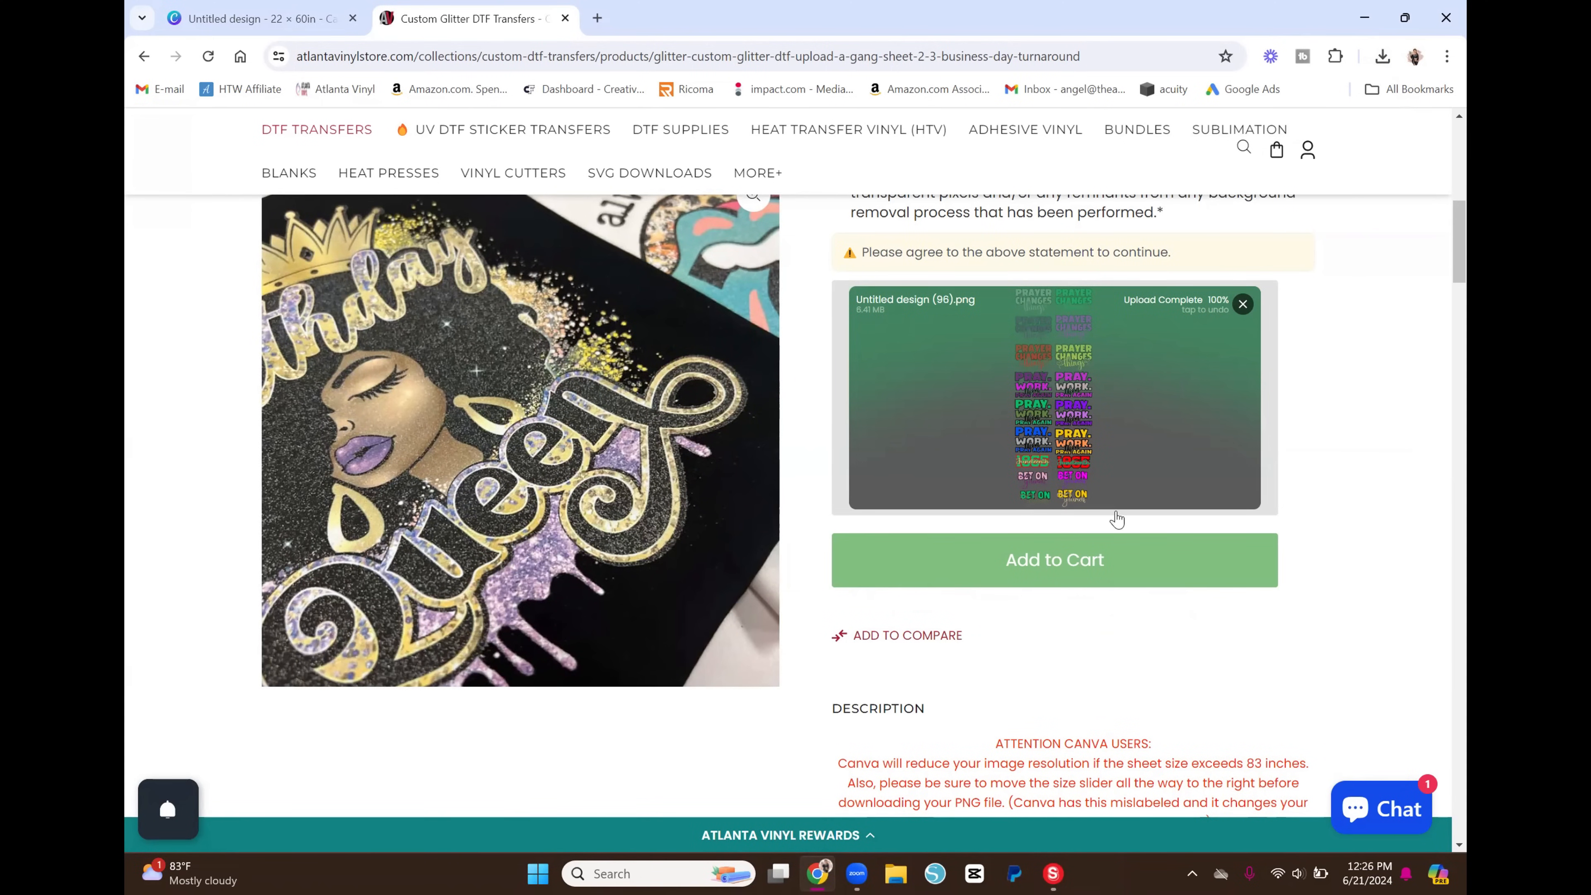
Review the product page's sheet size options, the print-ready artwork agreement and the uploaded file's preview
scroll(1118, 437, "up", 3)
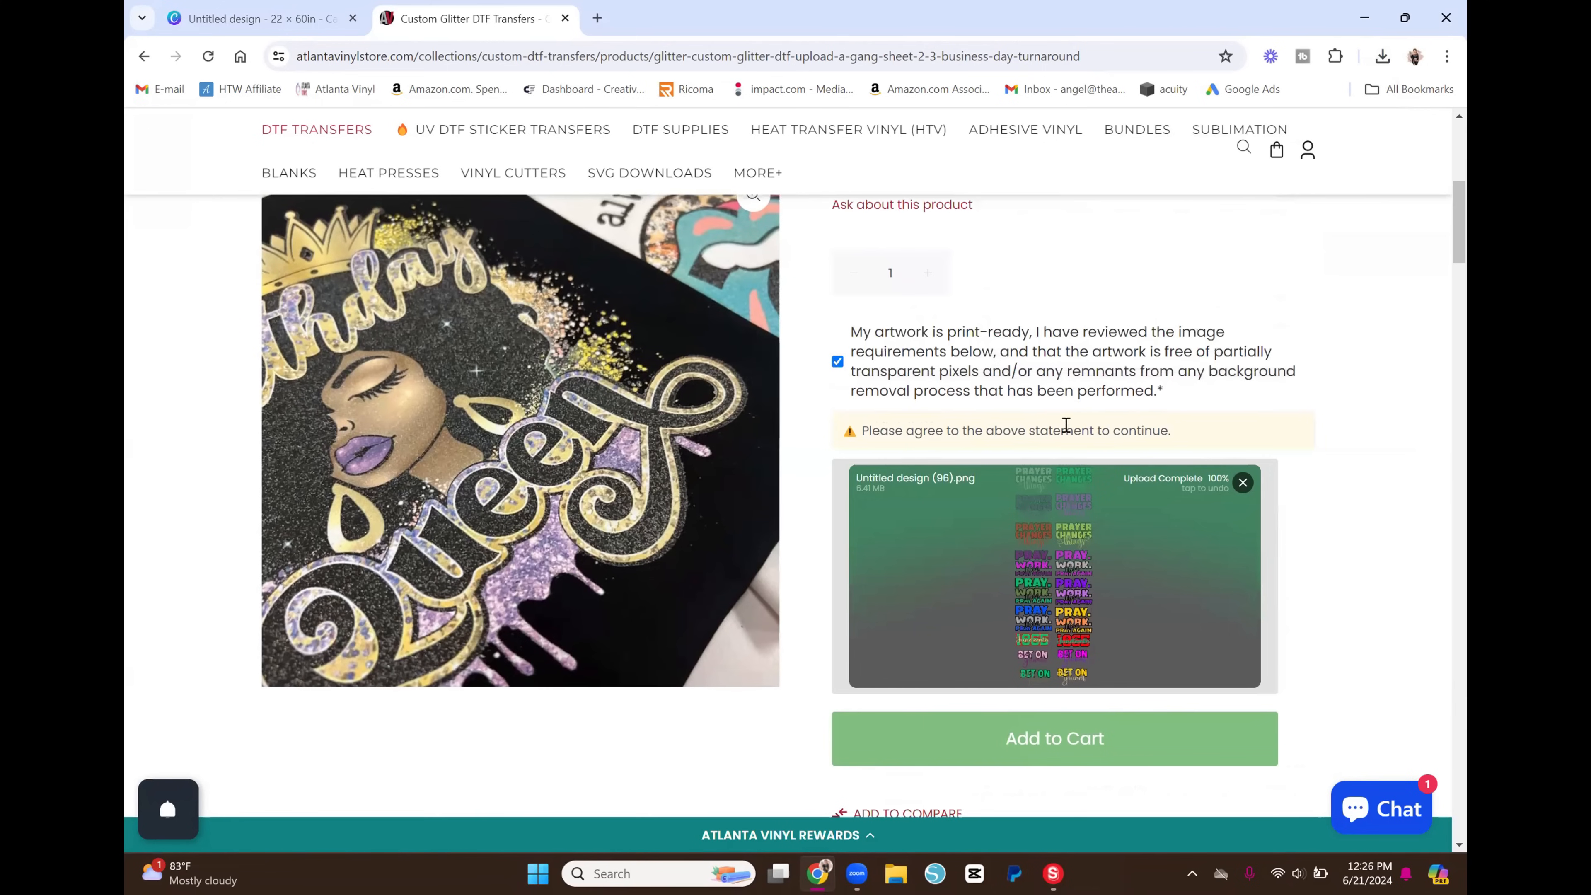
scroll(1353, 377, "up", 4)
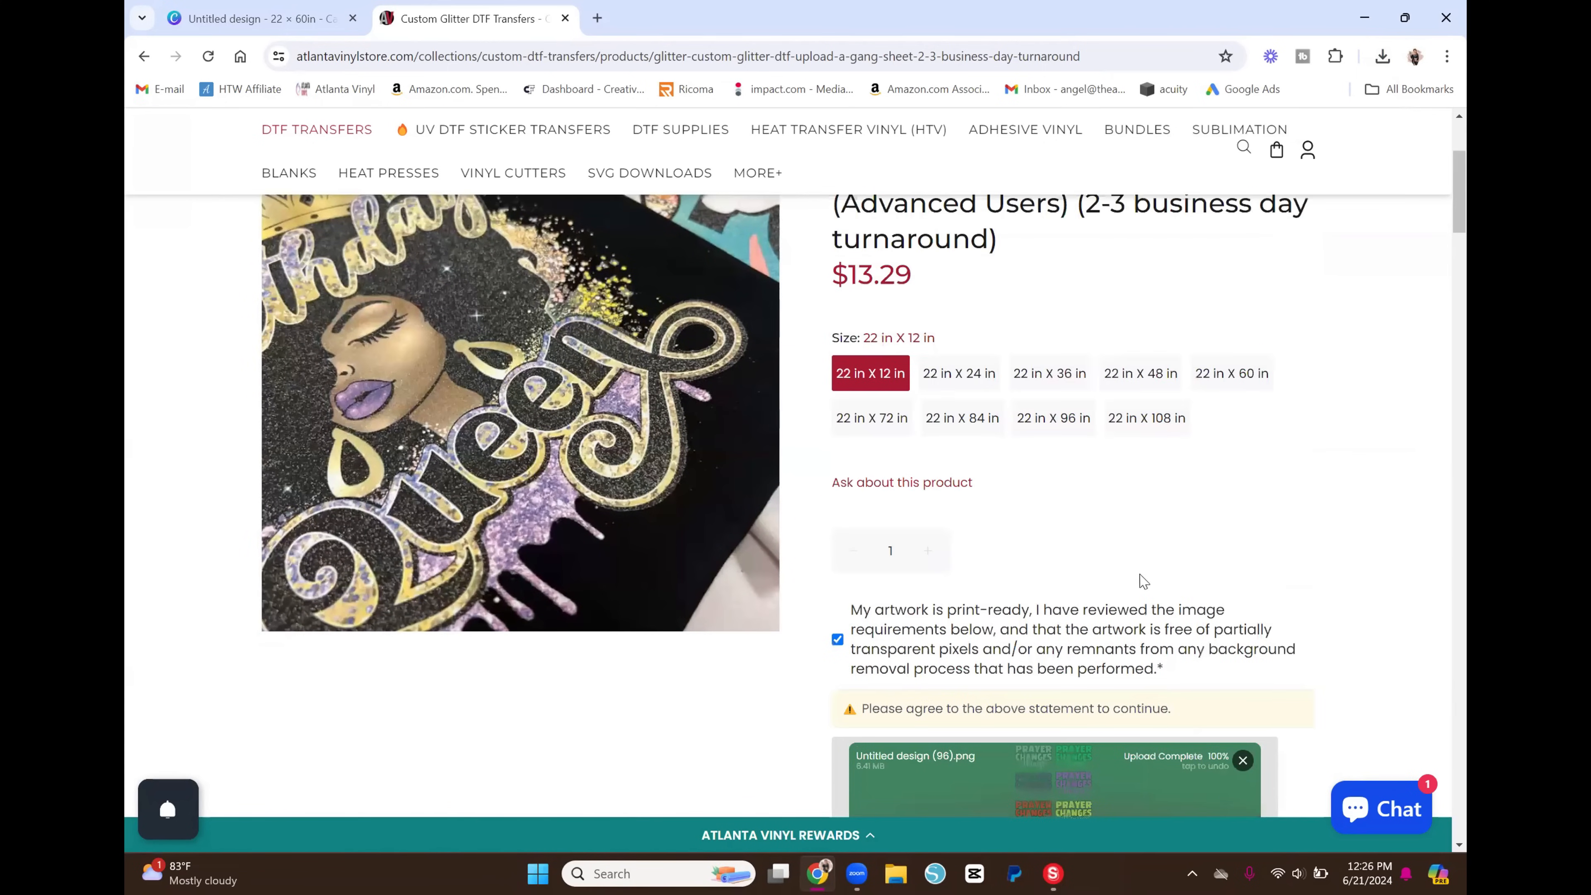
scroll(1103, 564, "down", 7)
scroll(1127, 540, "down", 6)
scroll(1153, 529, "up", 6)
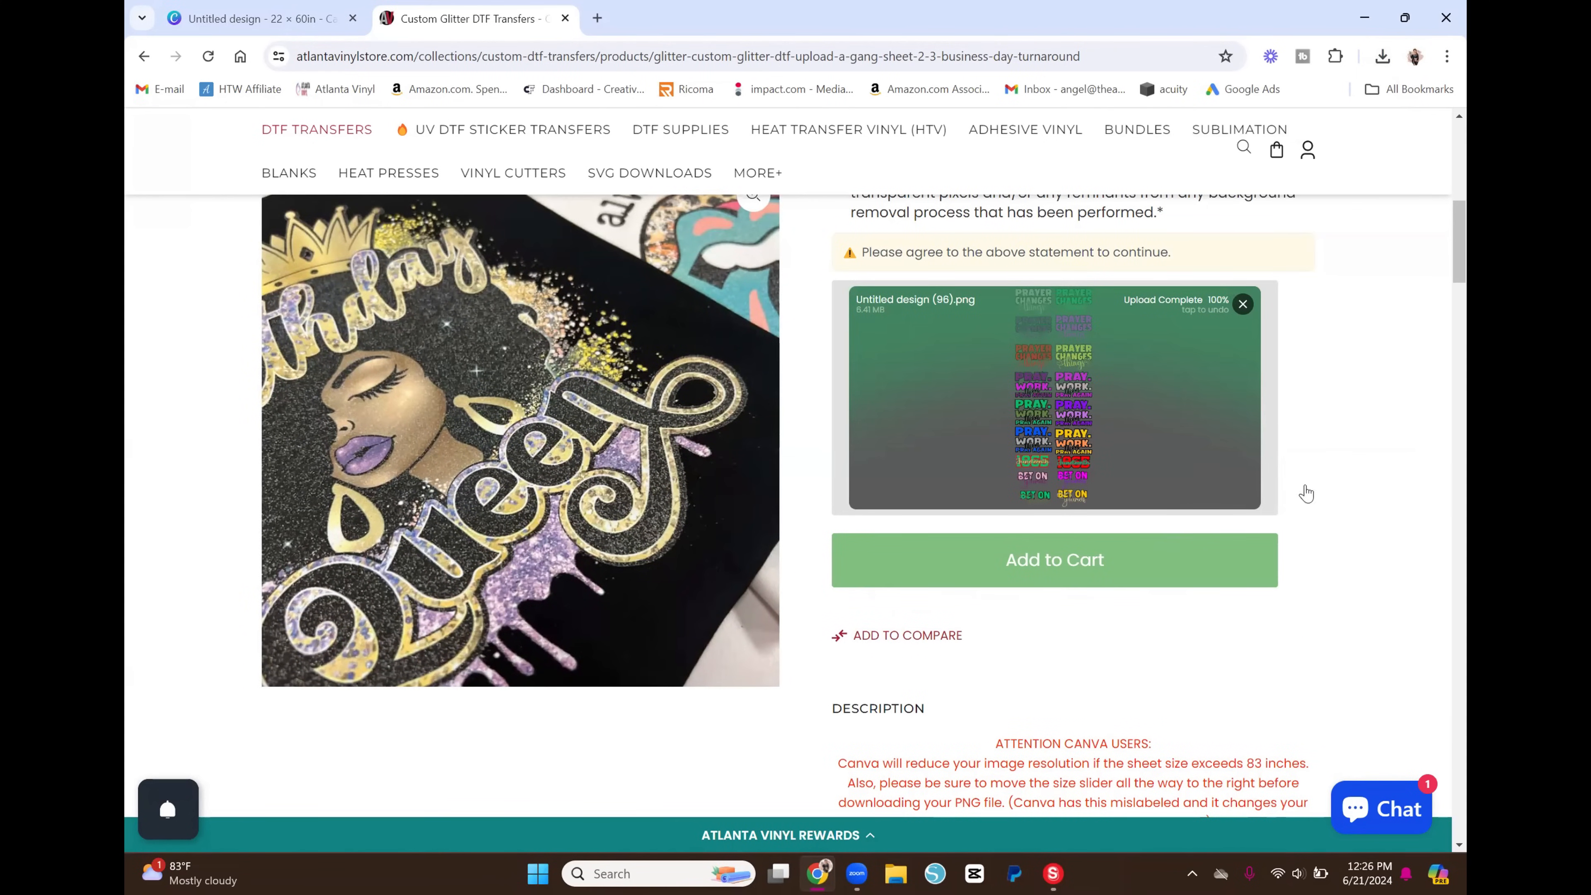
double_click(1145, 377)
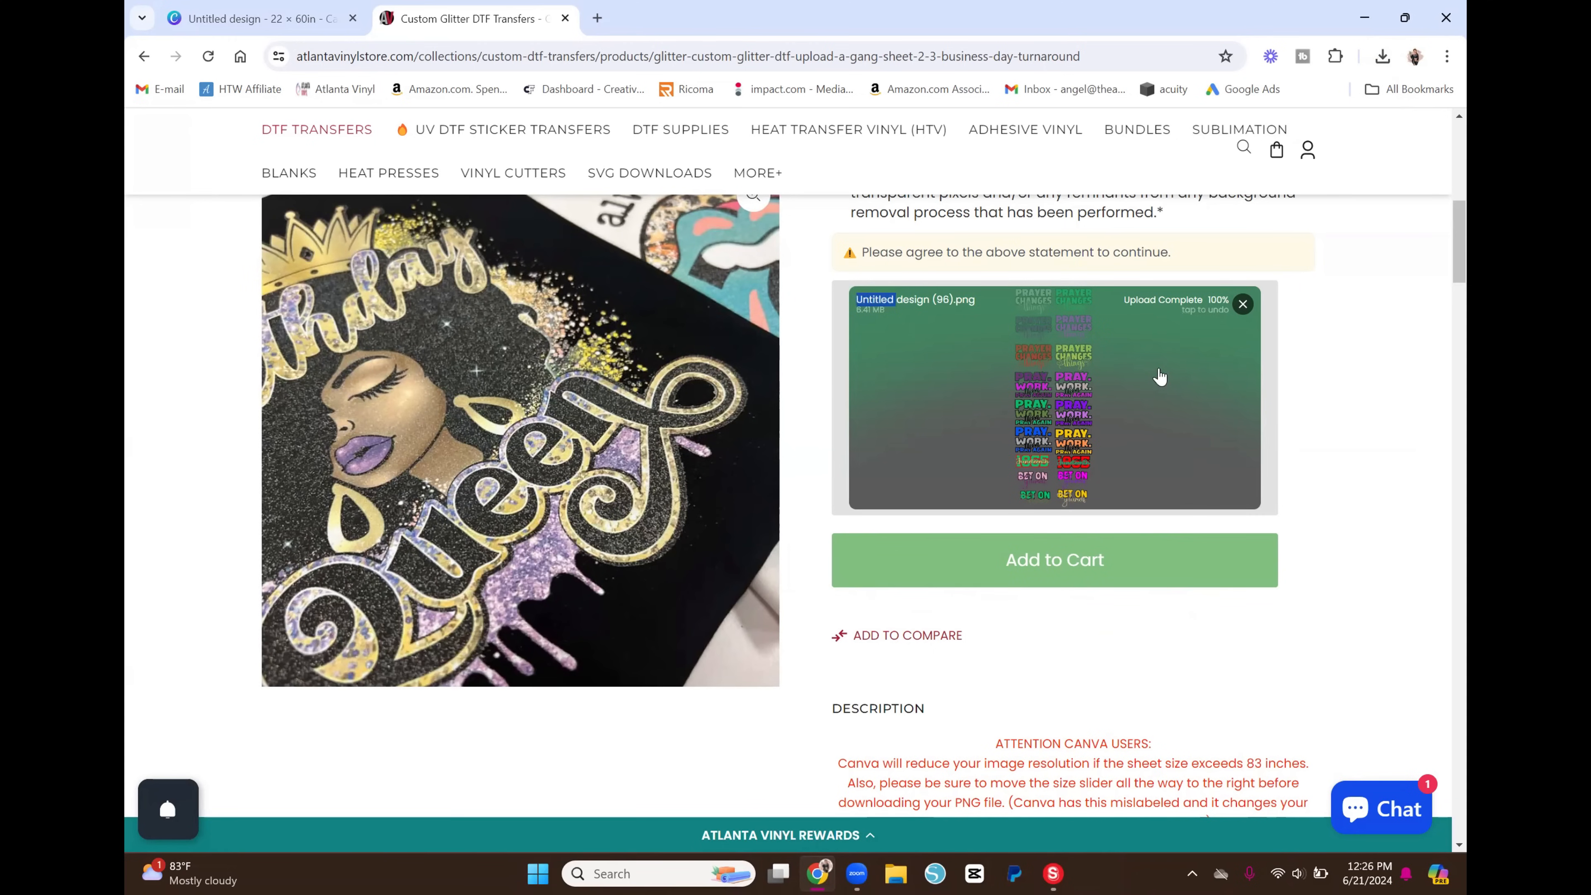
left_click(1342, 369)
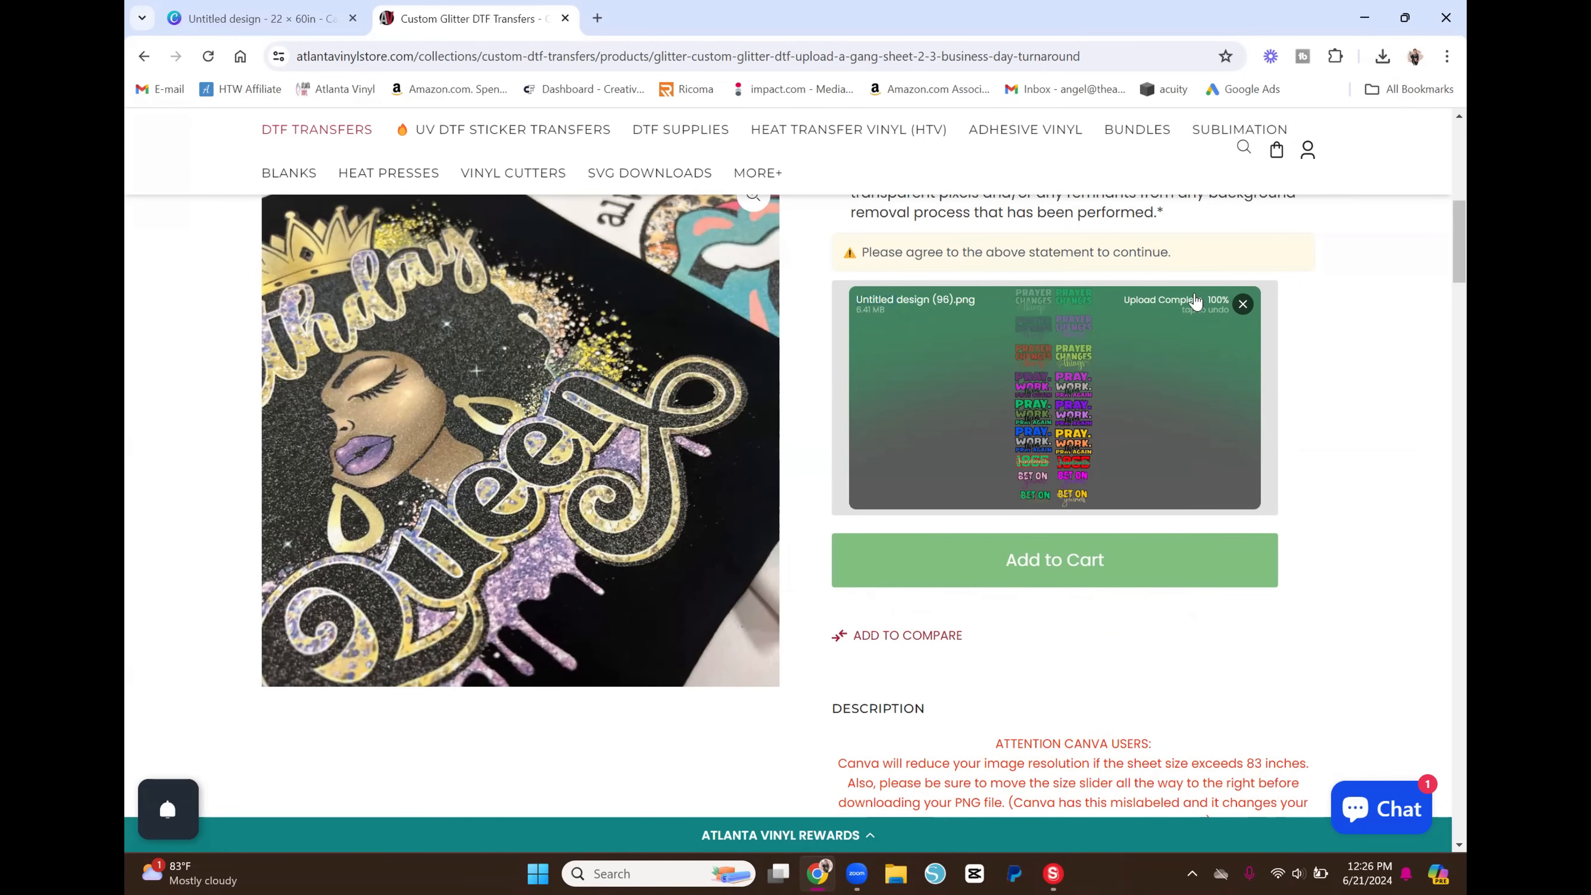
Remove the uploaded gang sheet file from the order and agree to the print-ready artwork statement
left_click(1243, 305)
scroll(1260, 430, "up", 3)
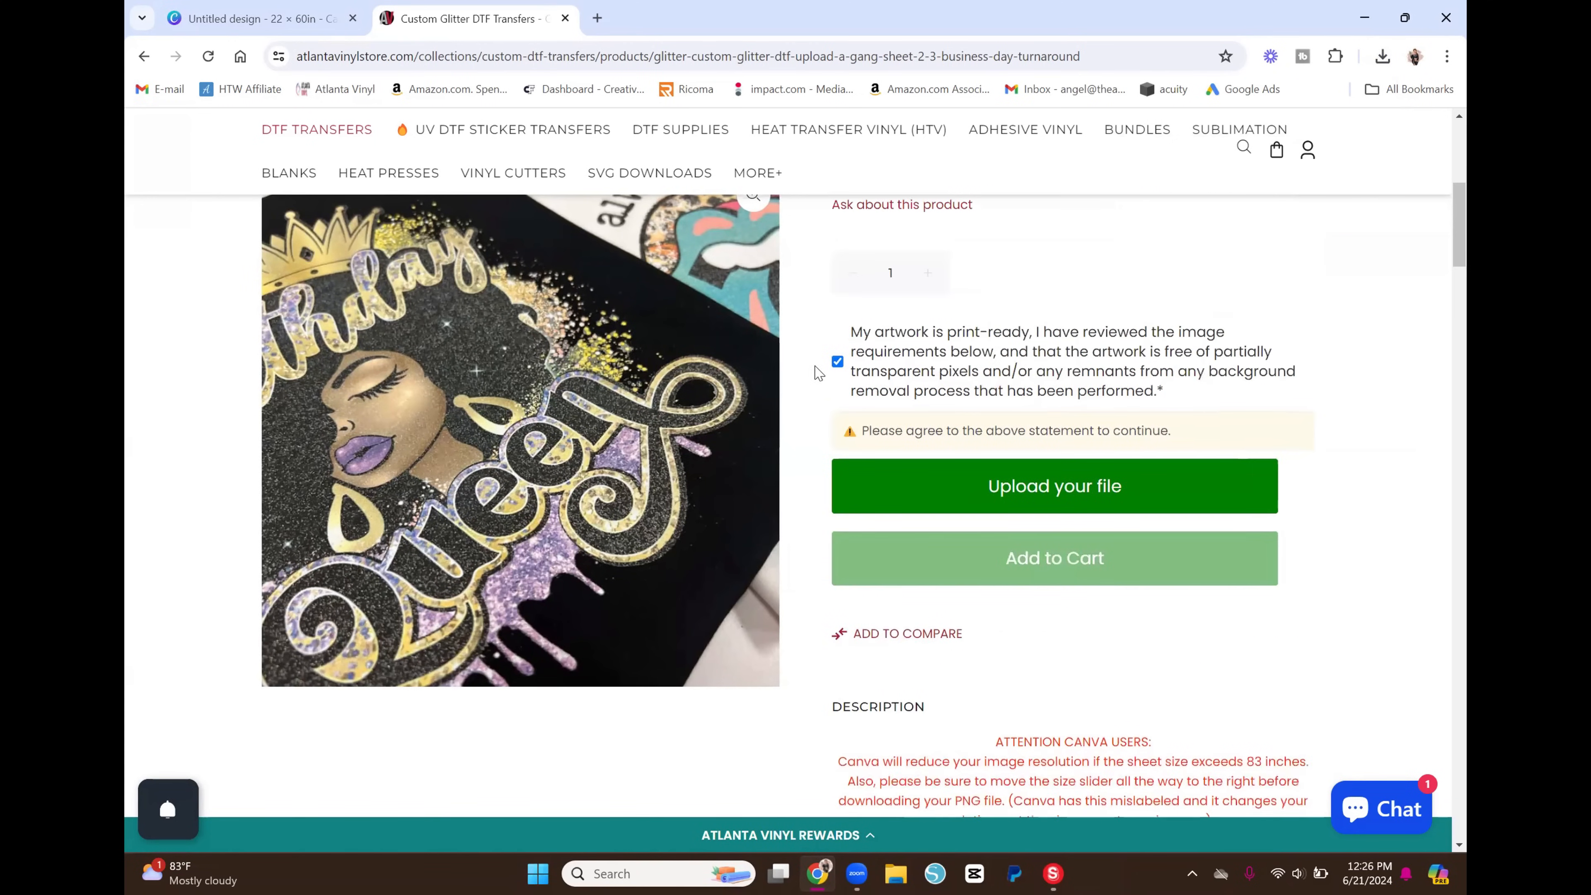
left_click(837, 361)
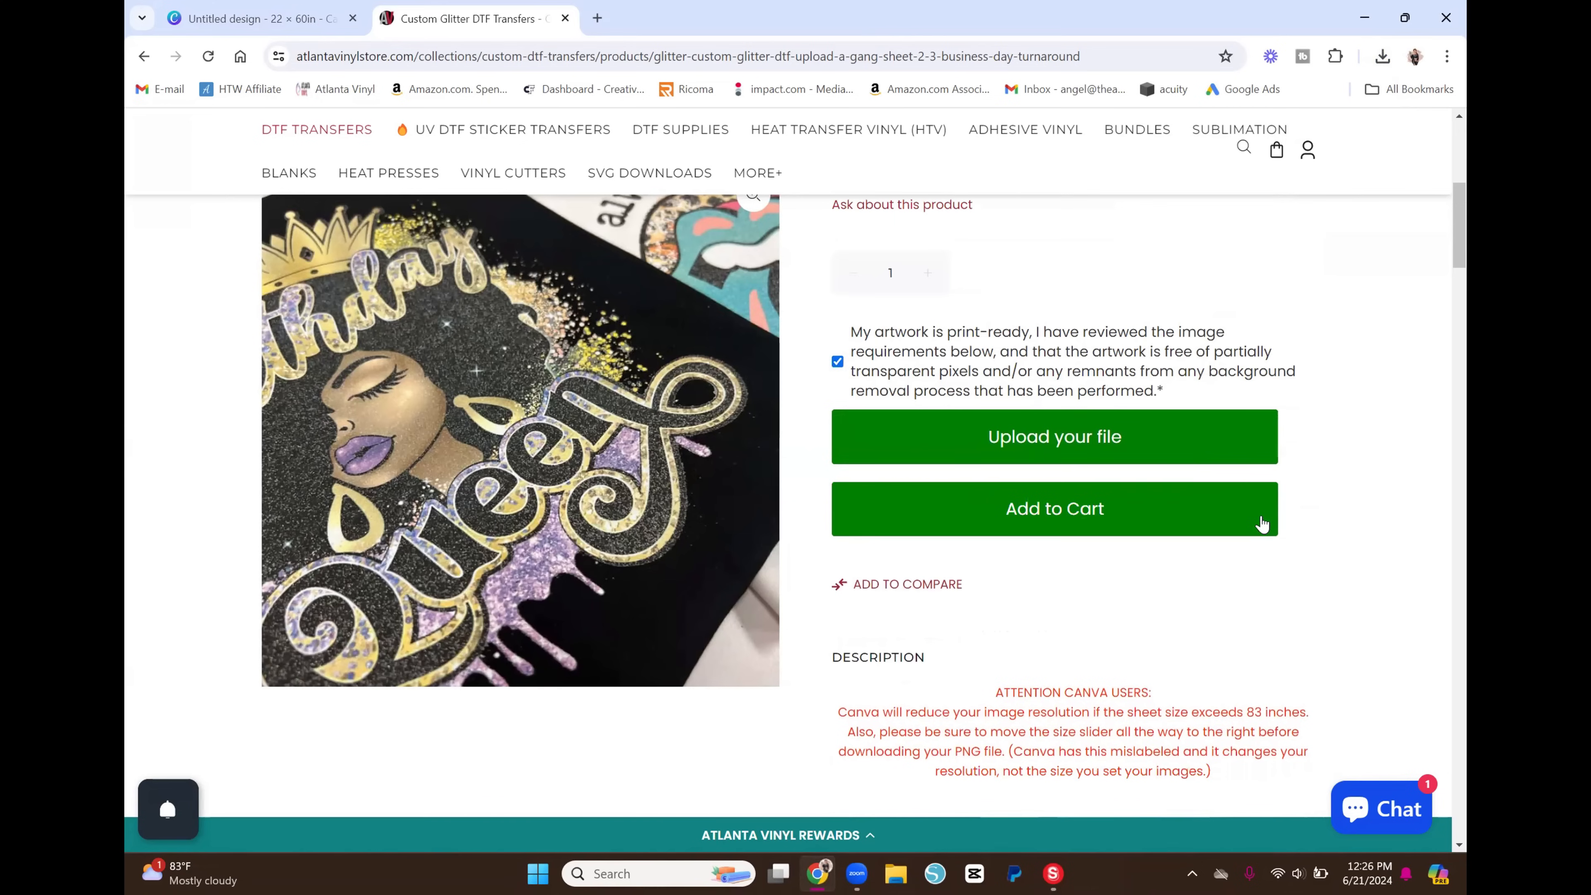
Upload "Untitled design (96)" from the Desktop folder to the product order again
left_click(1147, 441)
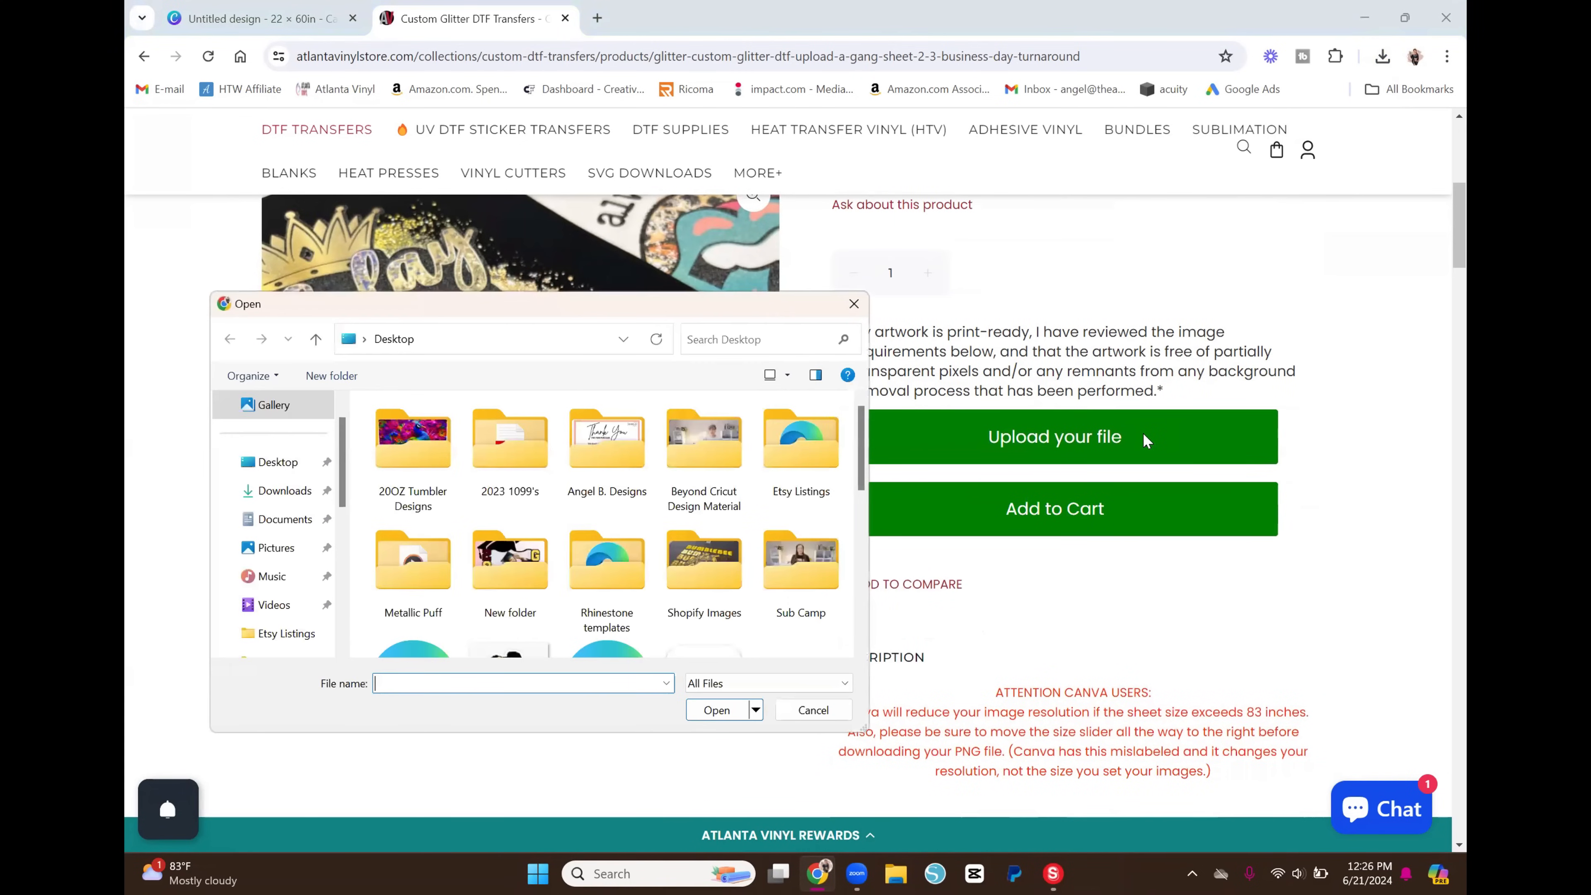
left_click(691, 495)
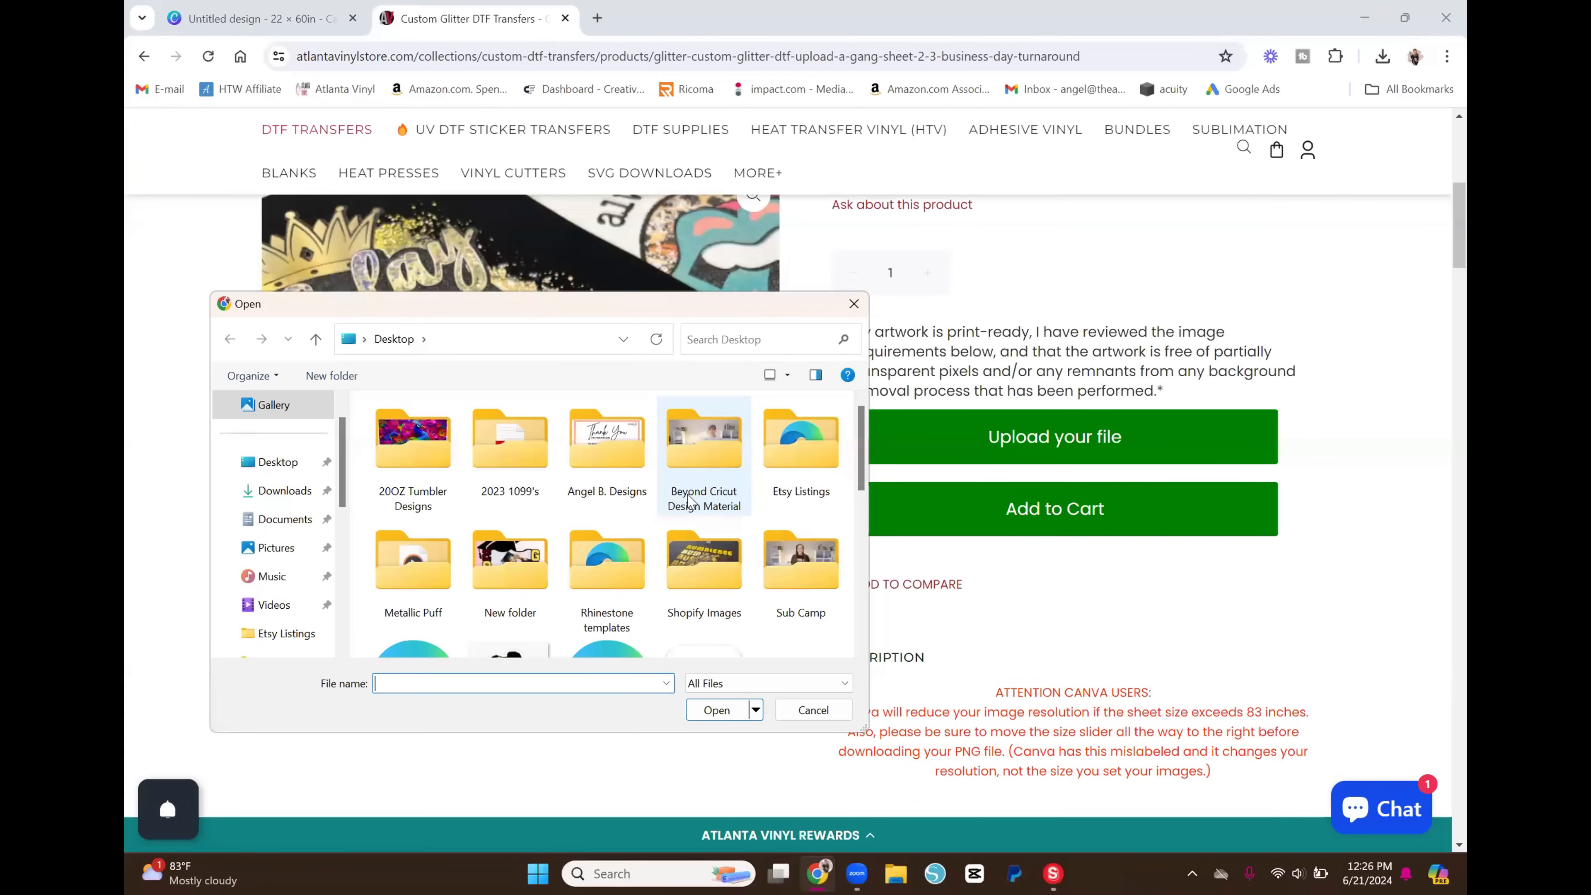
scroll(730, 630, "down", 5)
left_click(730, 630)
left_click(719, 710)
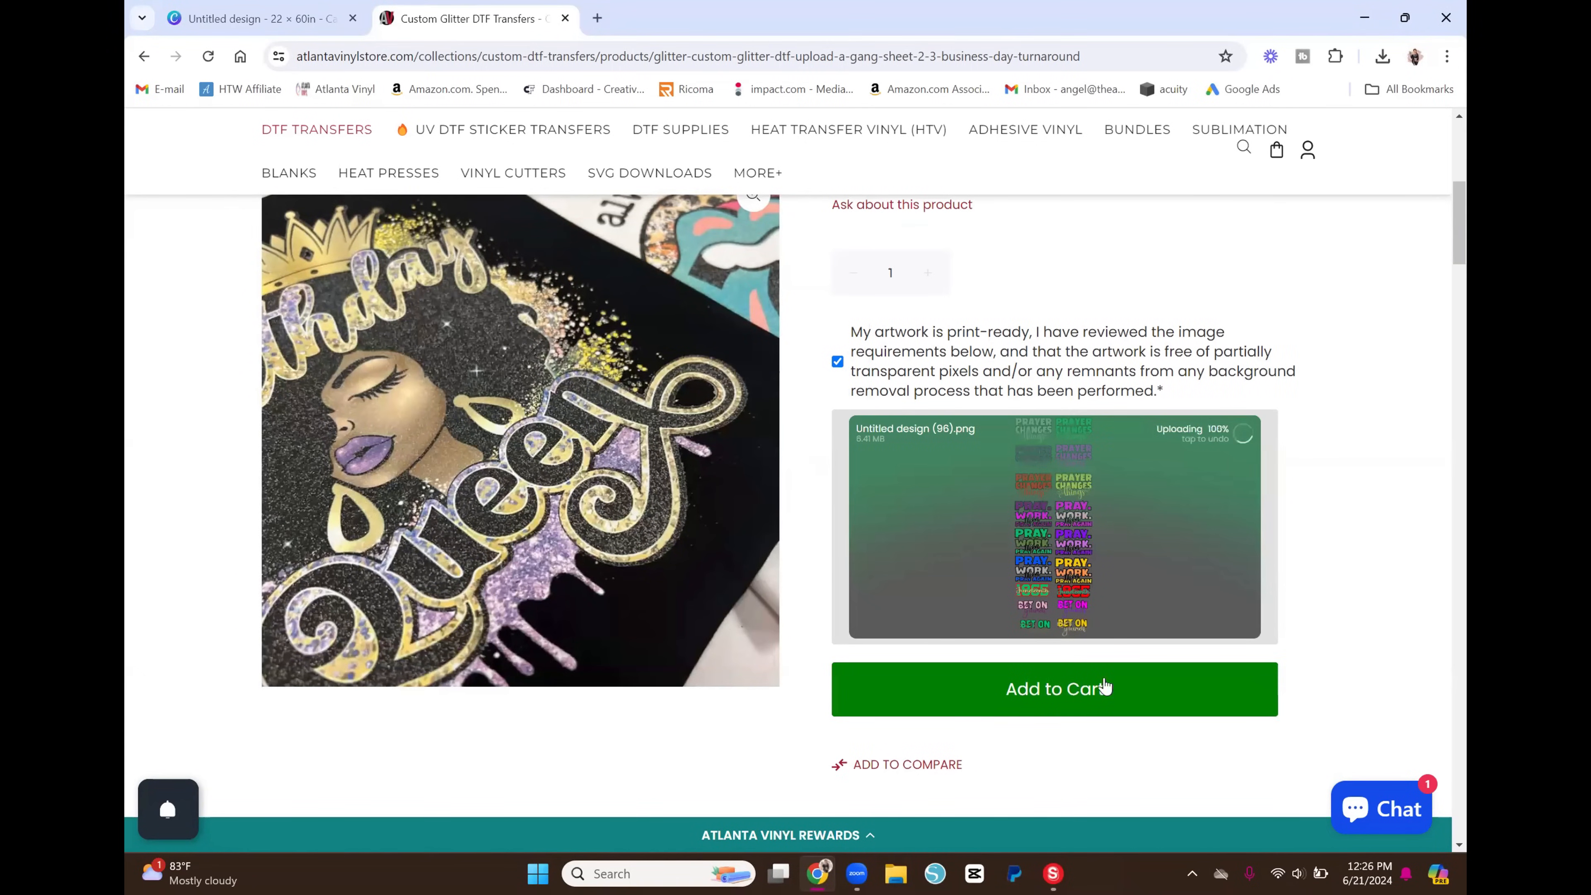
Add the gang sheet with its uploaded file to the cart and dismiss the Affirm sign-in pop-up
left_click(1025, 700)
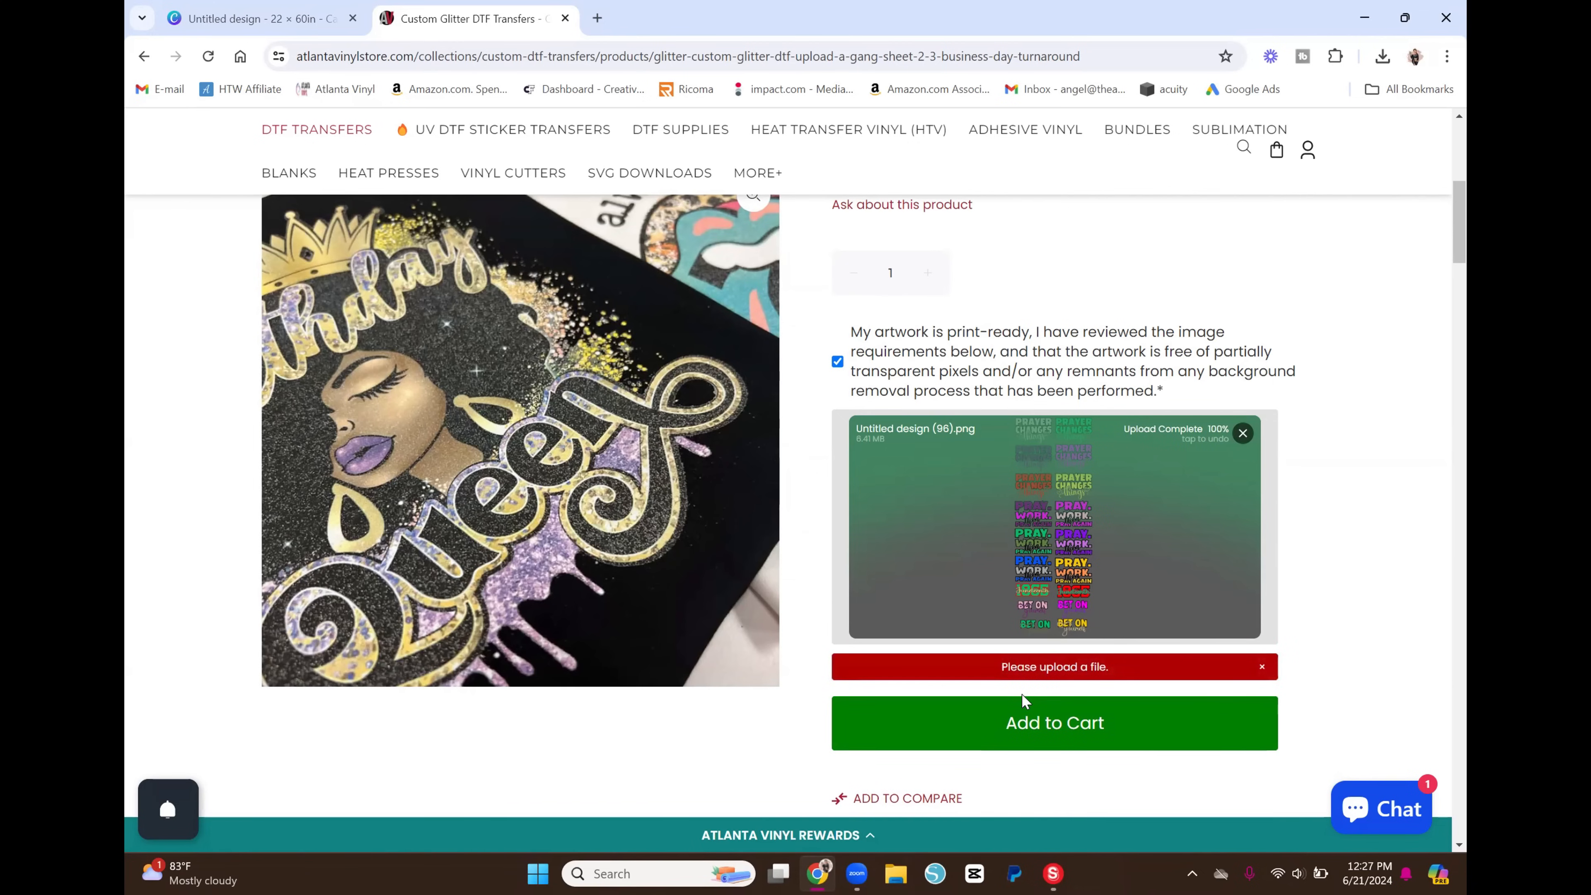
left_click(1262, 666)
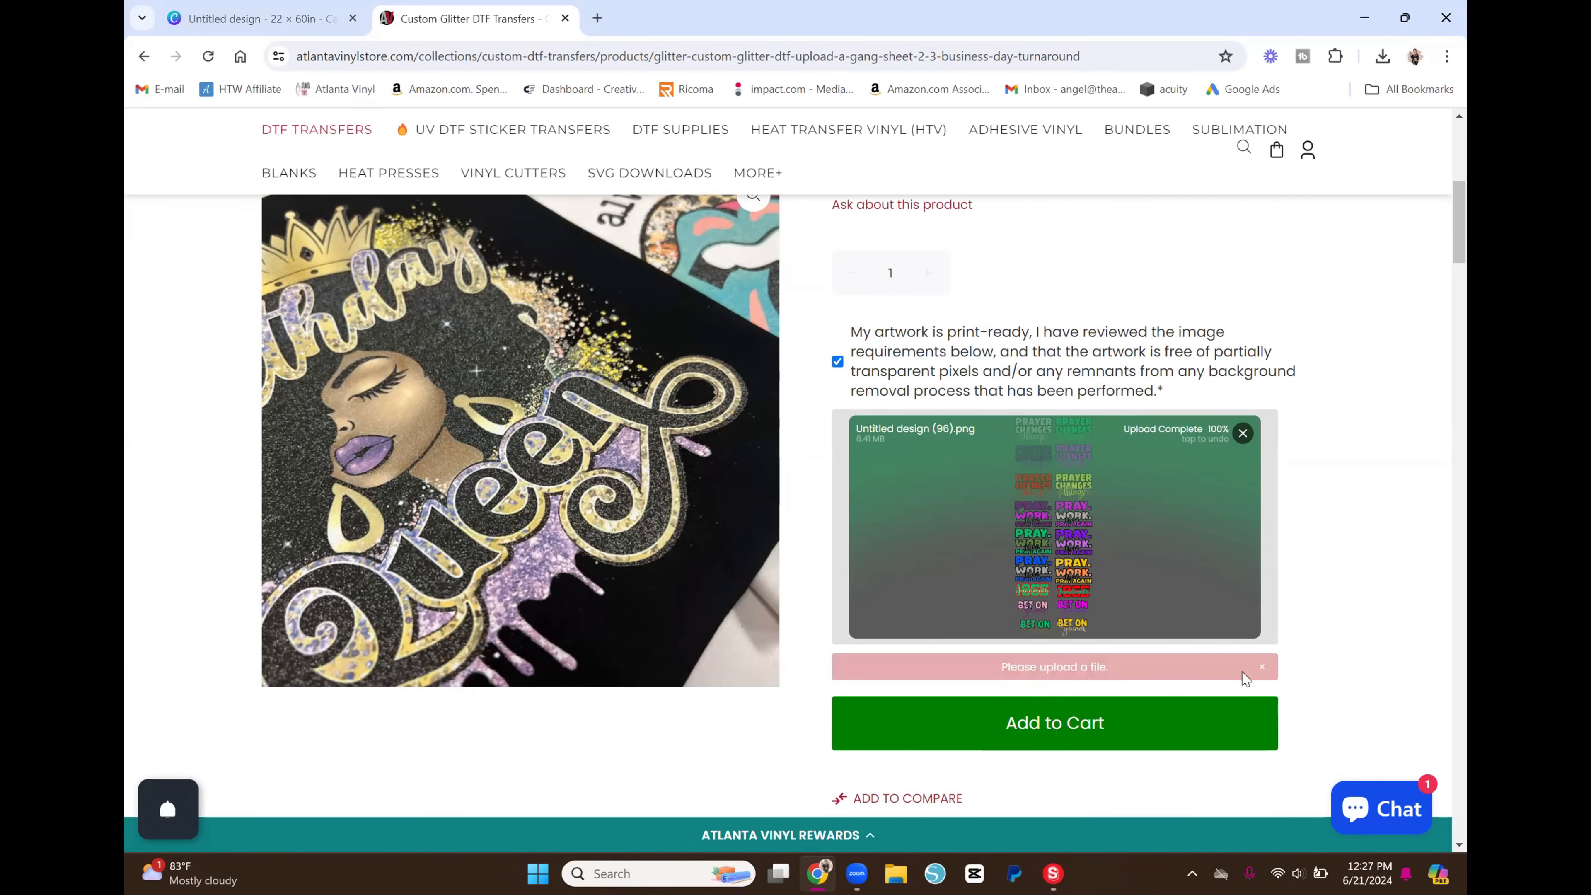
left_click(1121, 708)
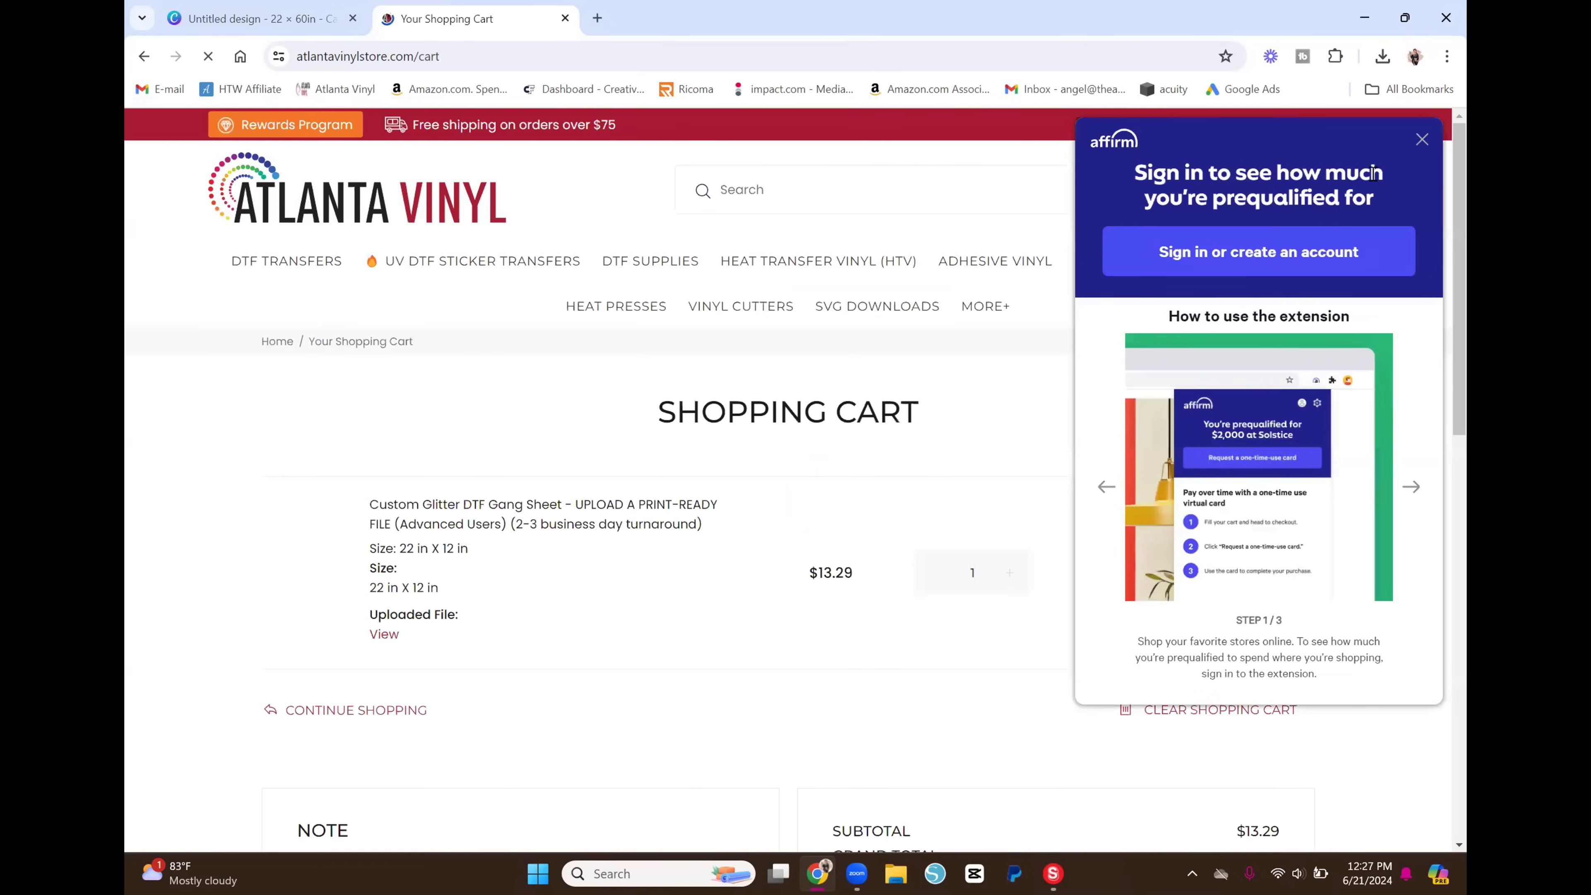
left_click(1422, 139)
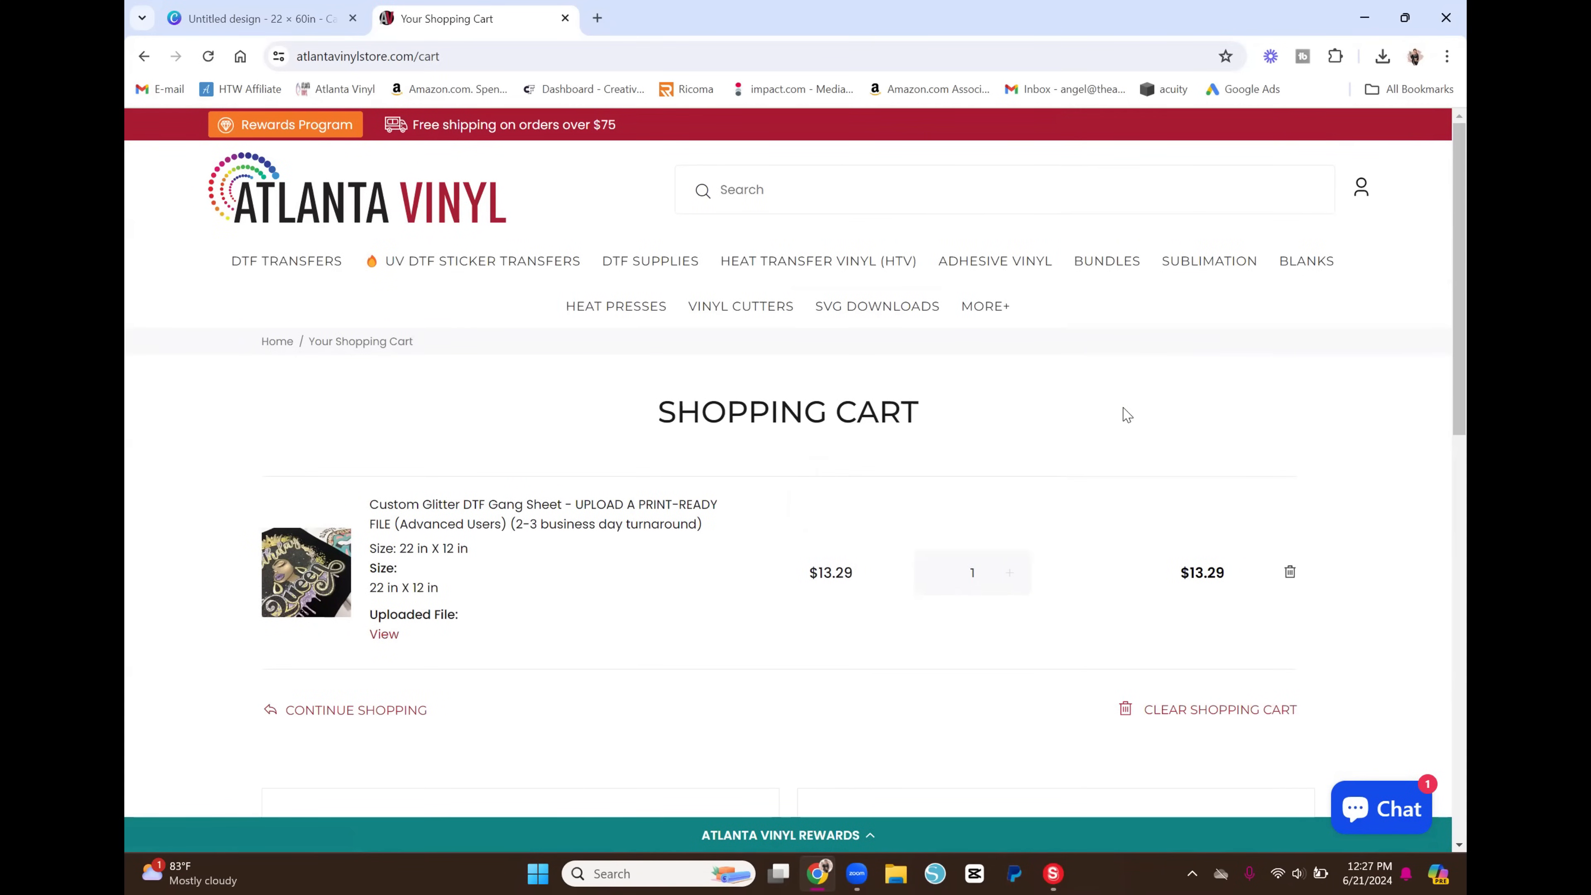
View the uploaded gang sheet file from the cart item and review the cart's order note and totals
left_click(386, 635)
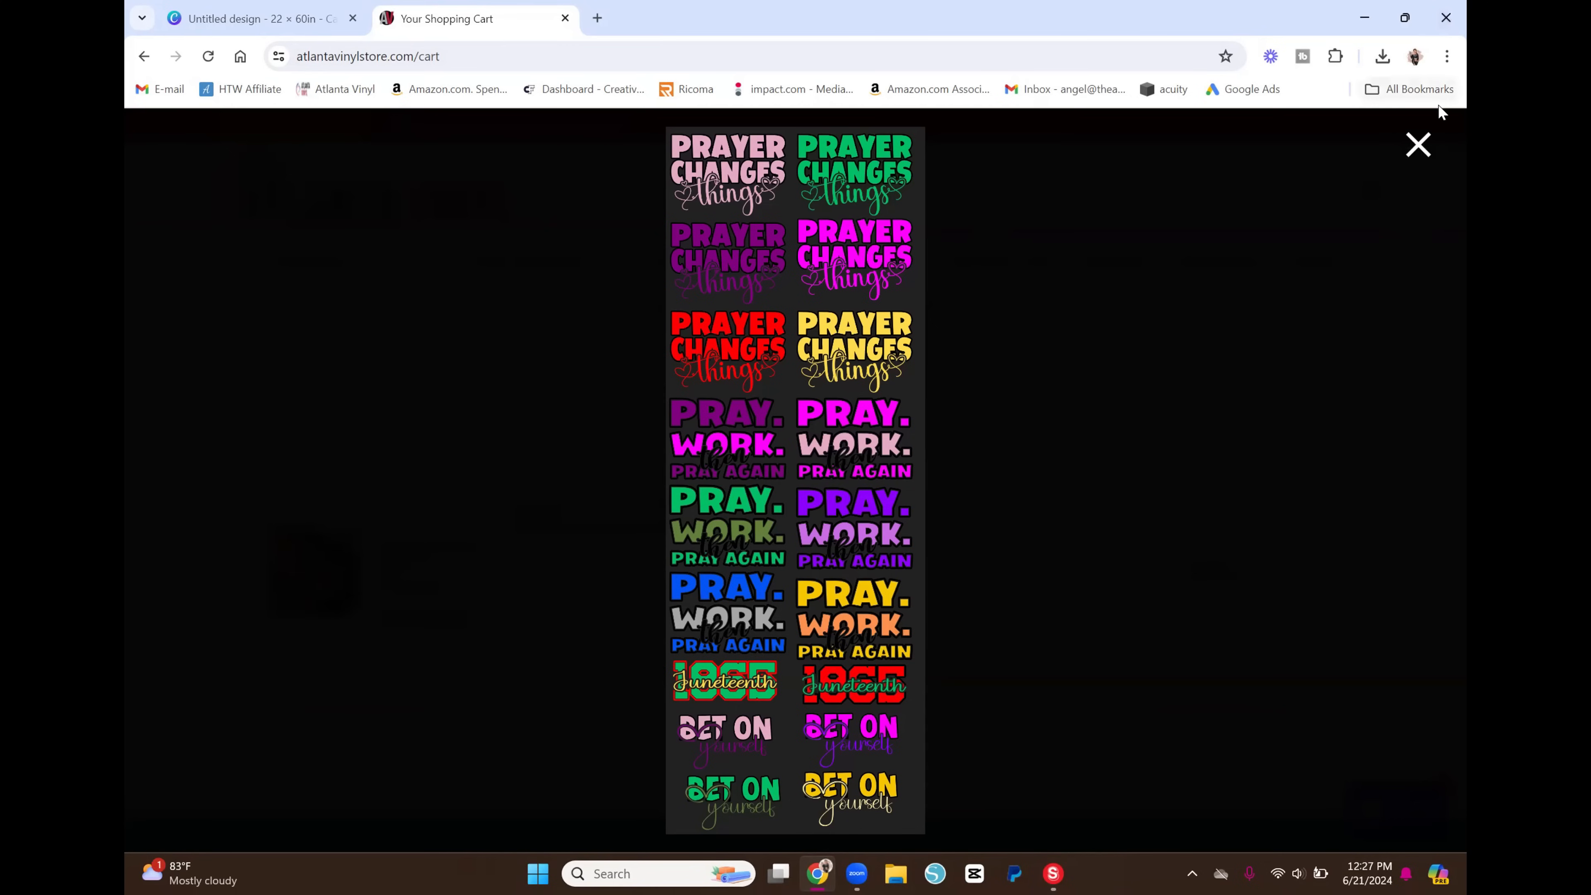
left_click(1428, 147)
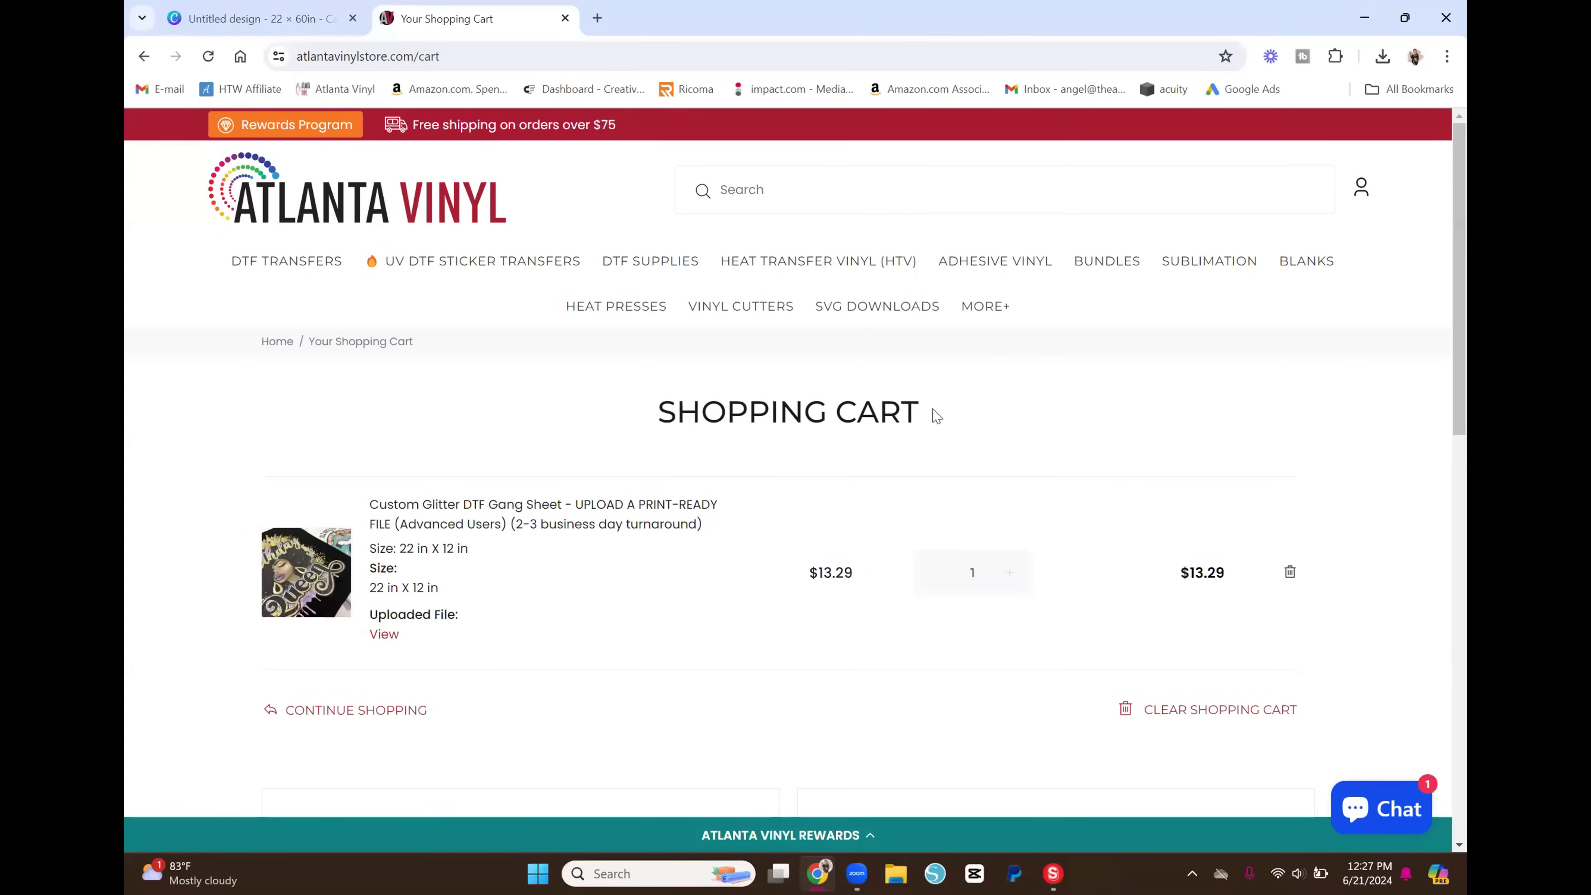
scroll(1095, 379, "down", 3)
scroll(1095, 379, "down", 1)
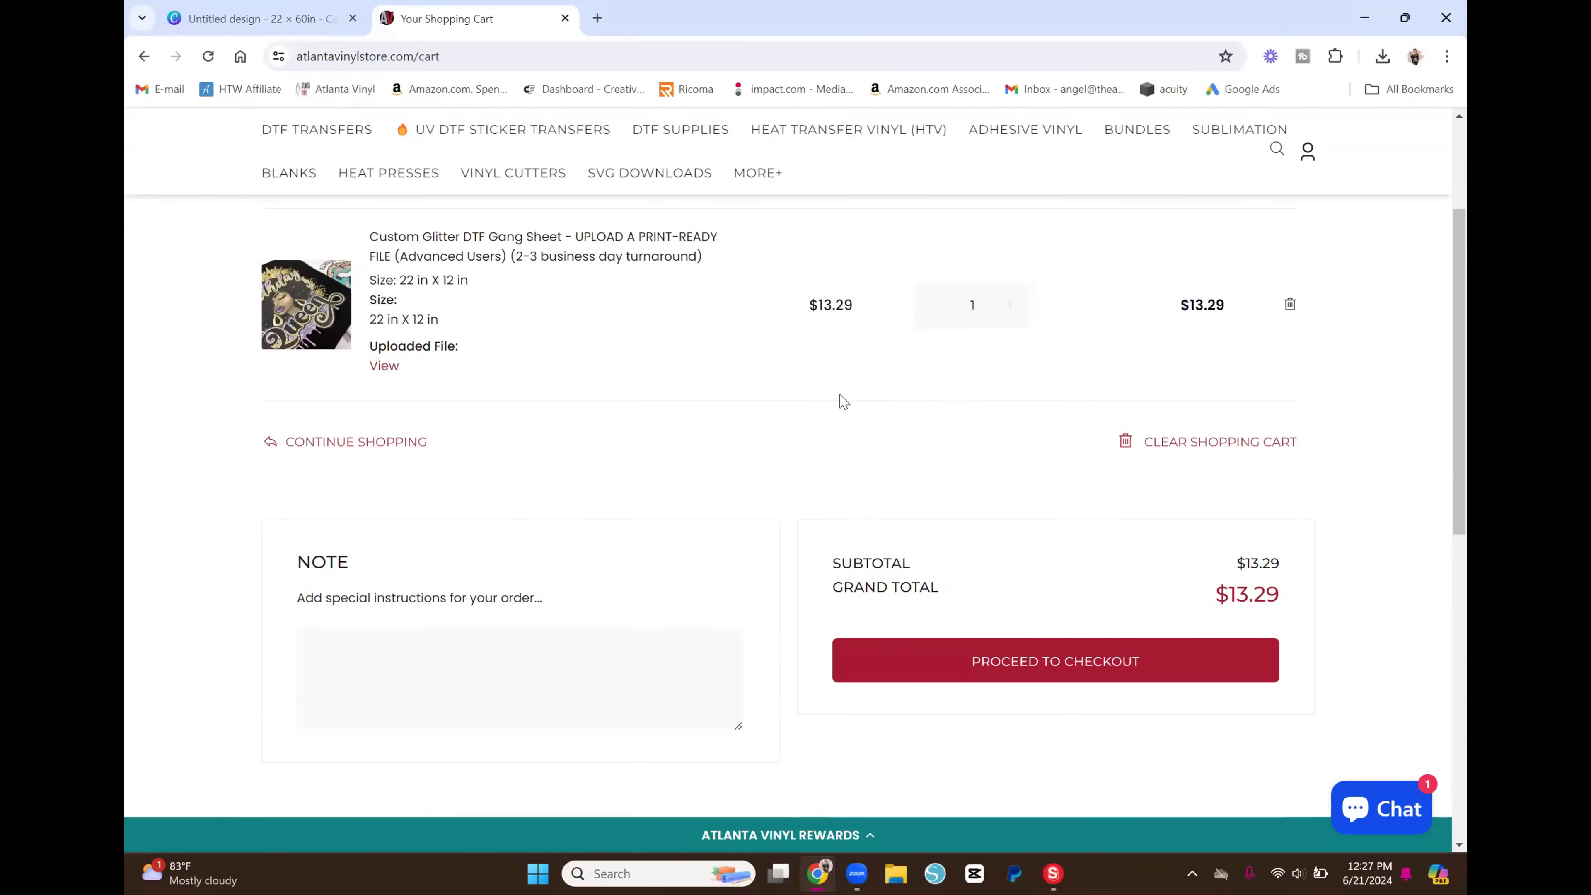
scroll(388, 332, "up", 5)
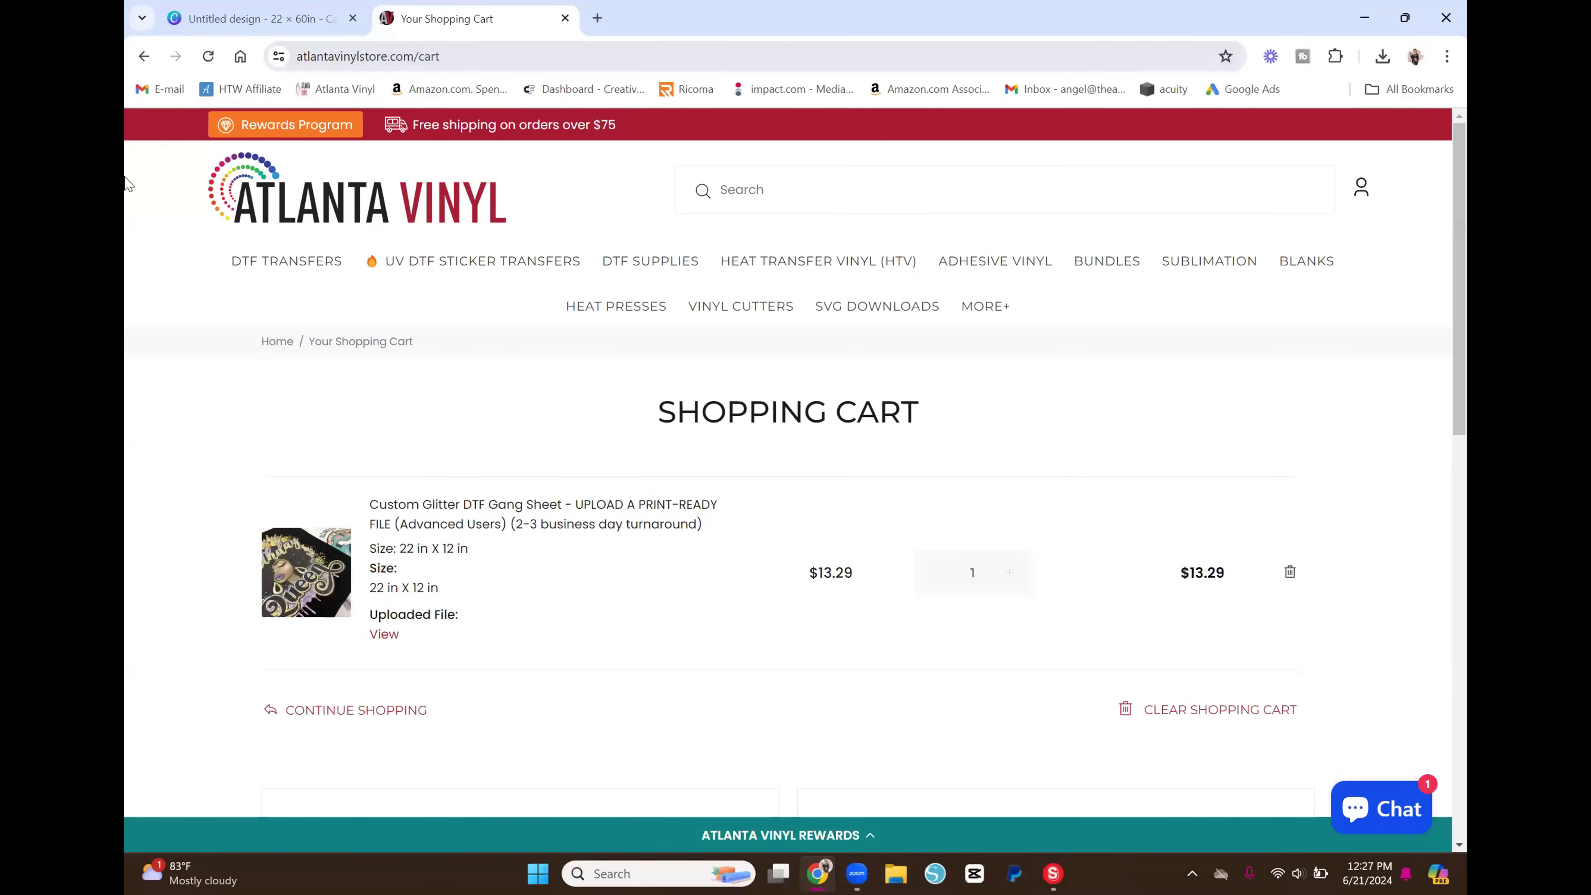
Return to the glitter gang sheet product page and choose the 22 in X 60 in sheet size
left_click(144, 57)
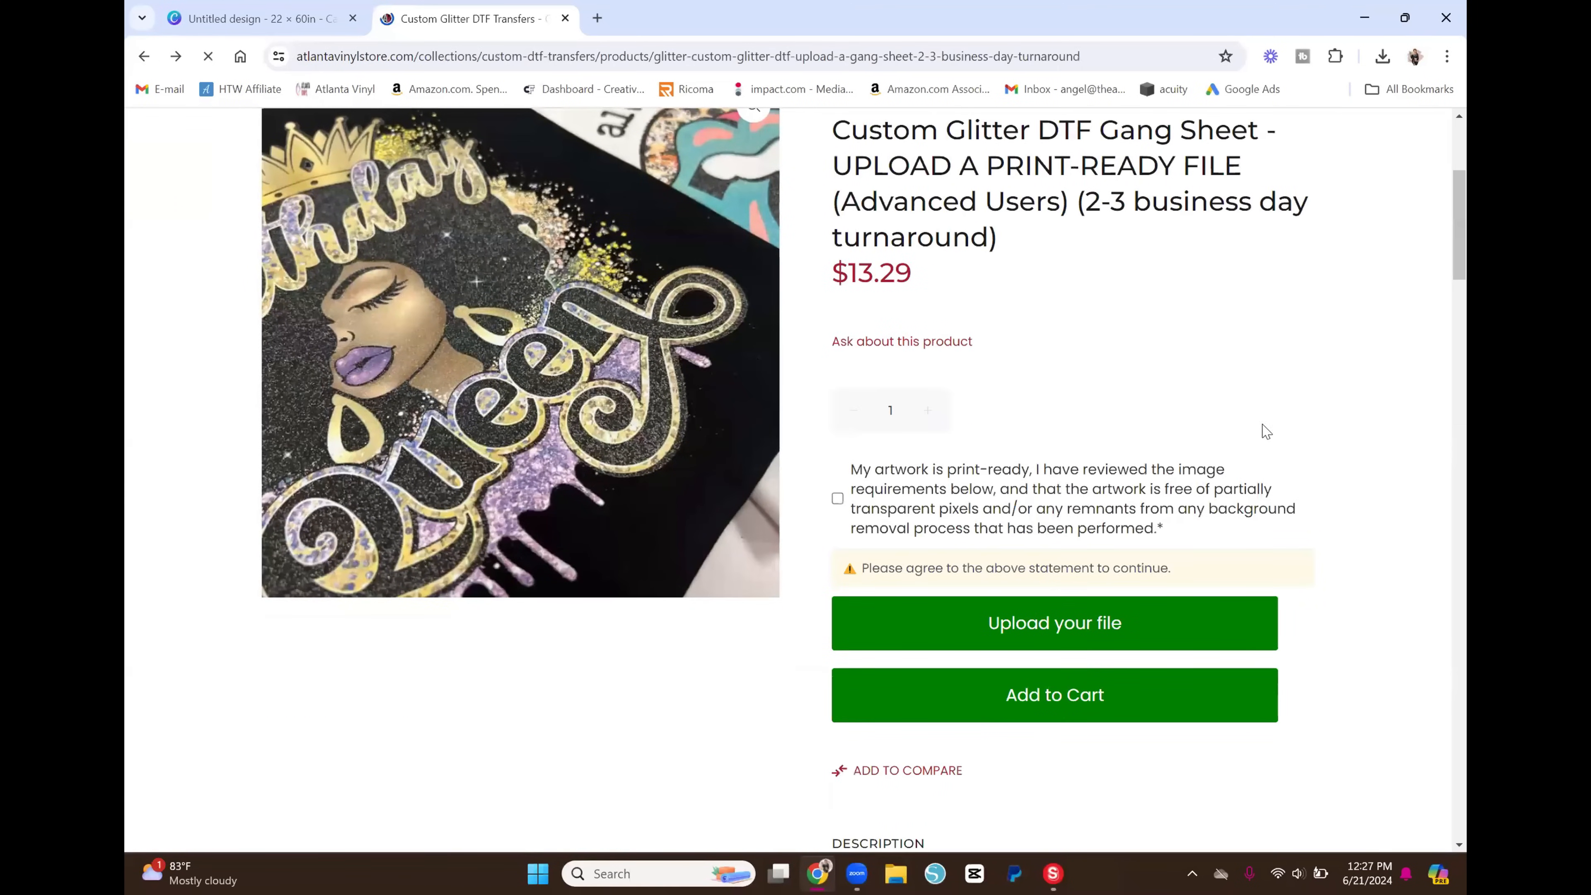
scroll(1297, 463, "down", 7)
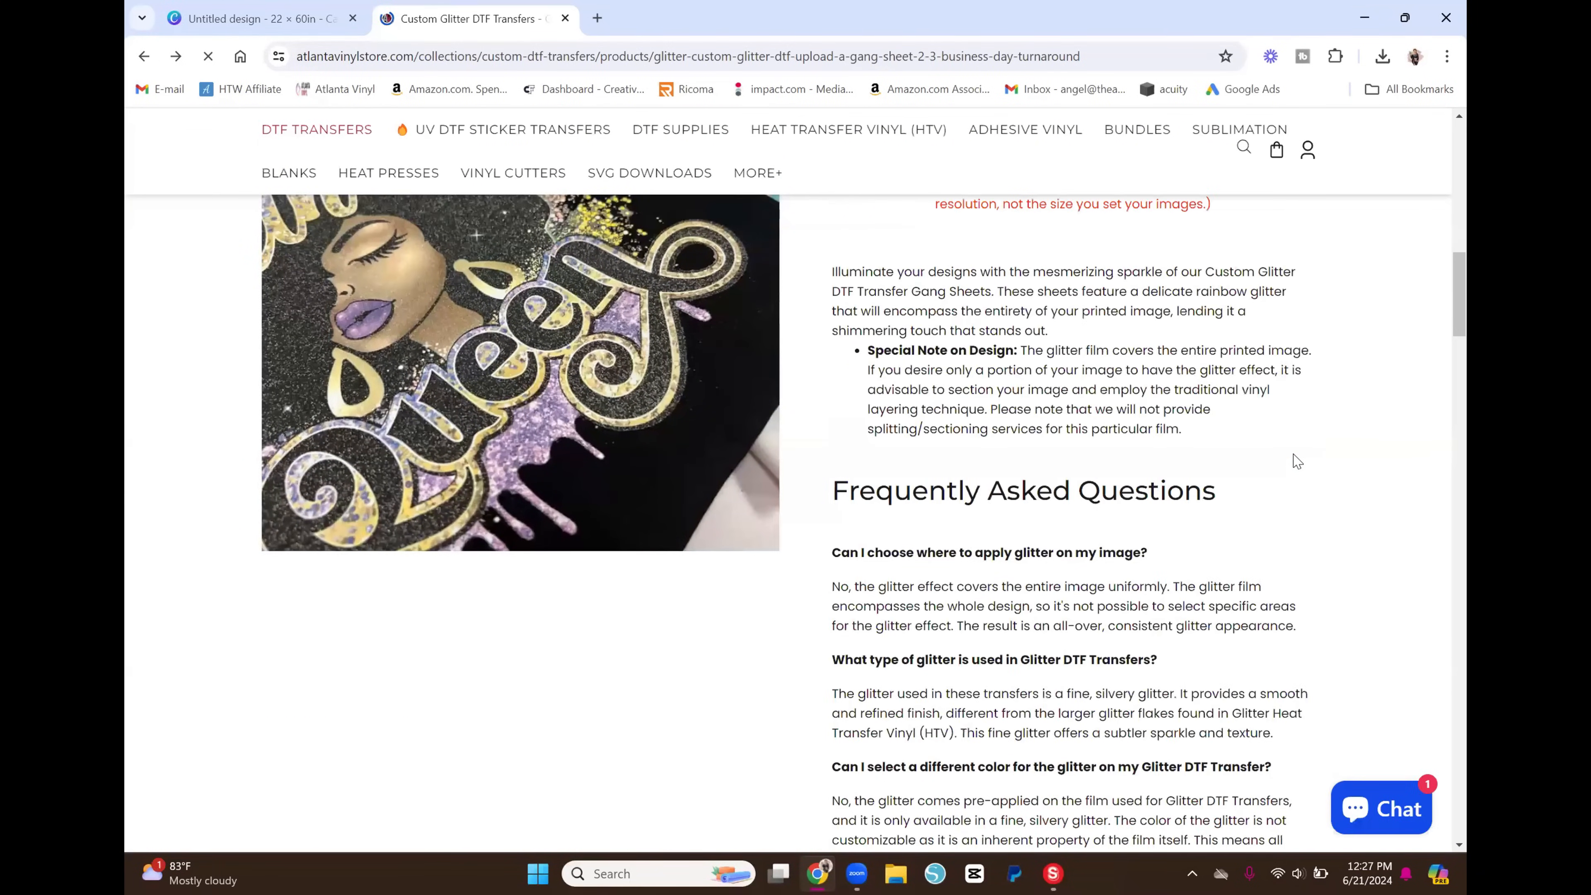
scroll(1293, 457, "up", 1)
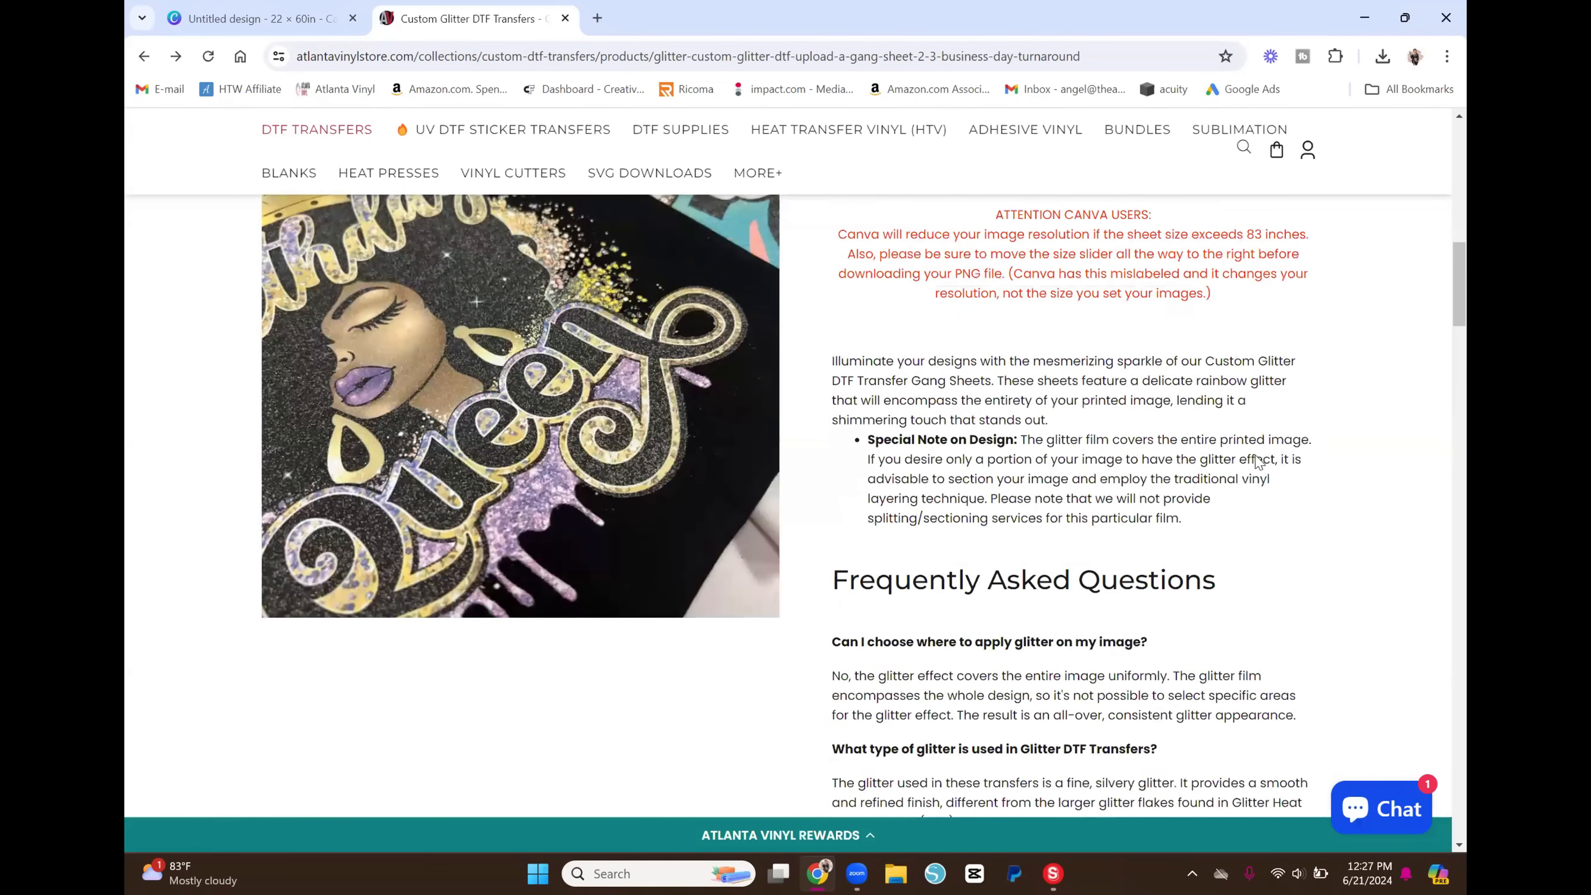
scroll(1027, 424, "up", 9)
scroll(1283, 656, "up", 5)
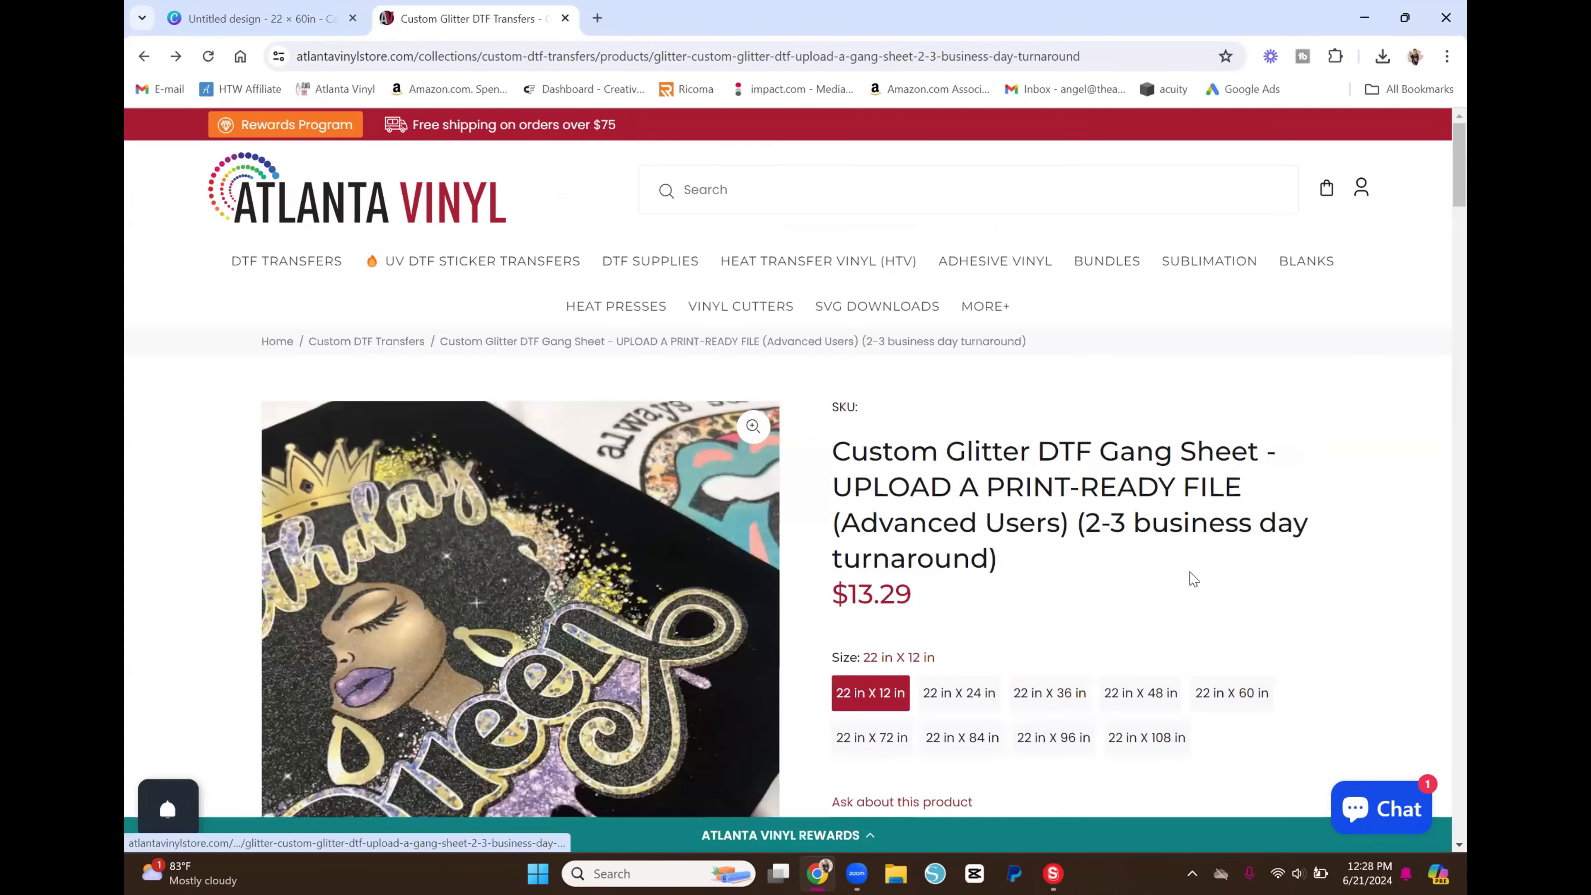
scroll(1247, 618, "down", 1)
left_click(1247, 618)
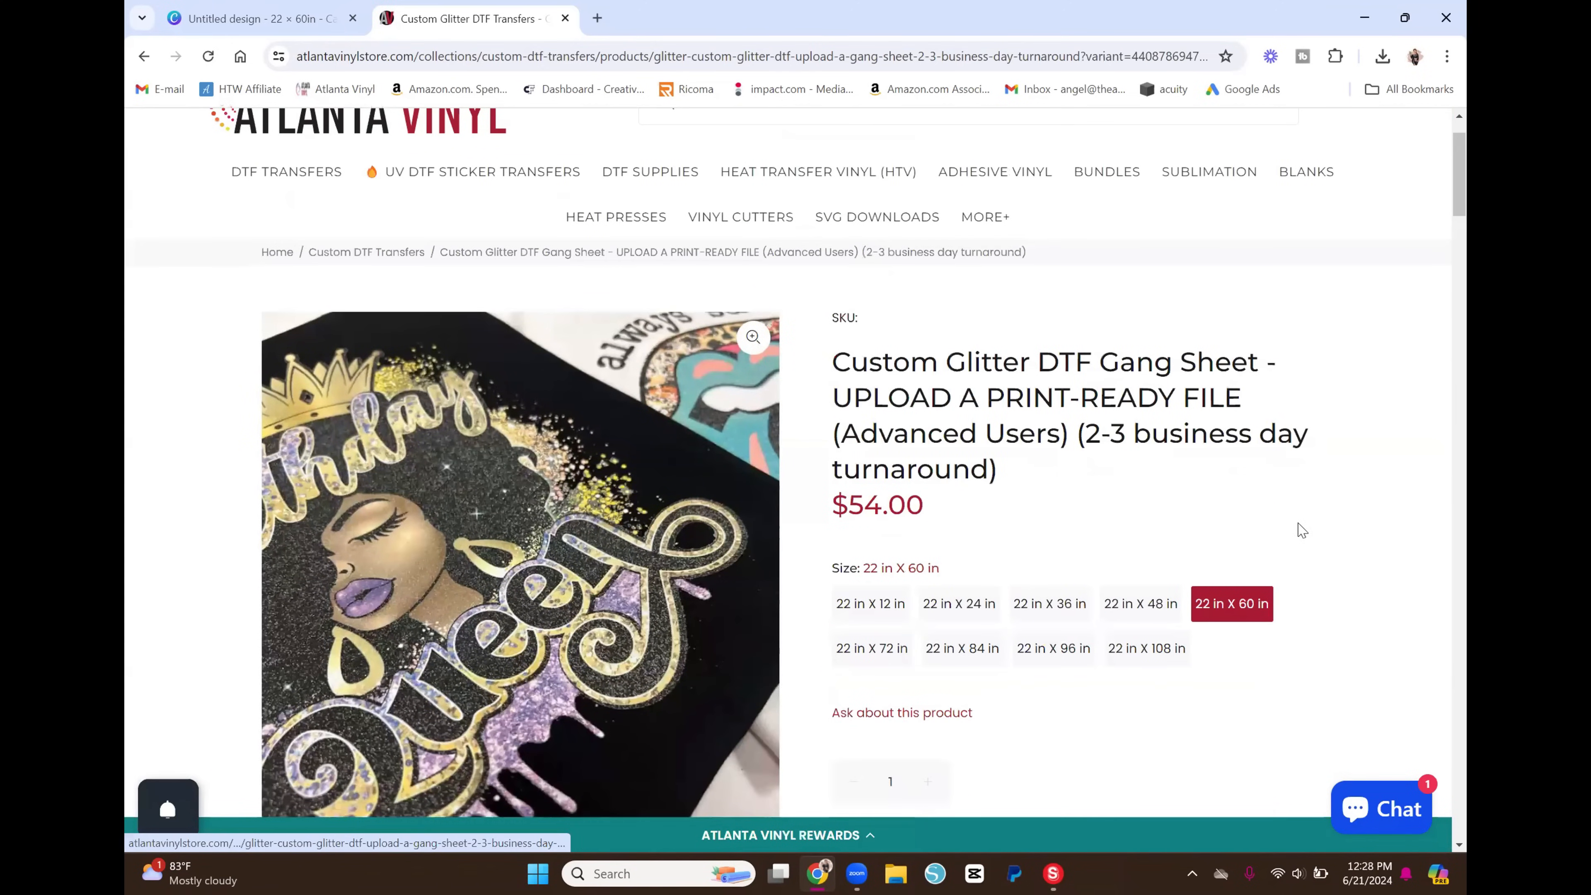
scroll(1347, 415, "down", 2)
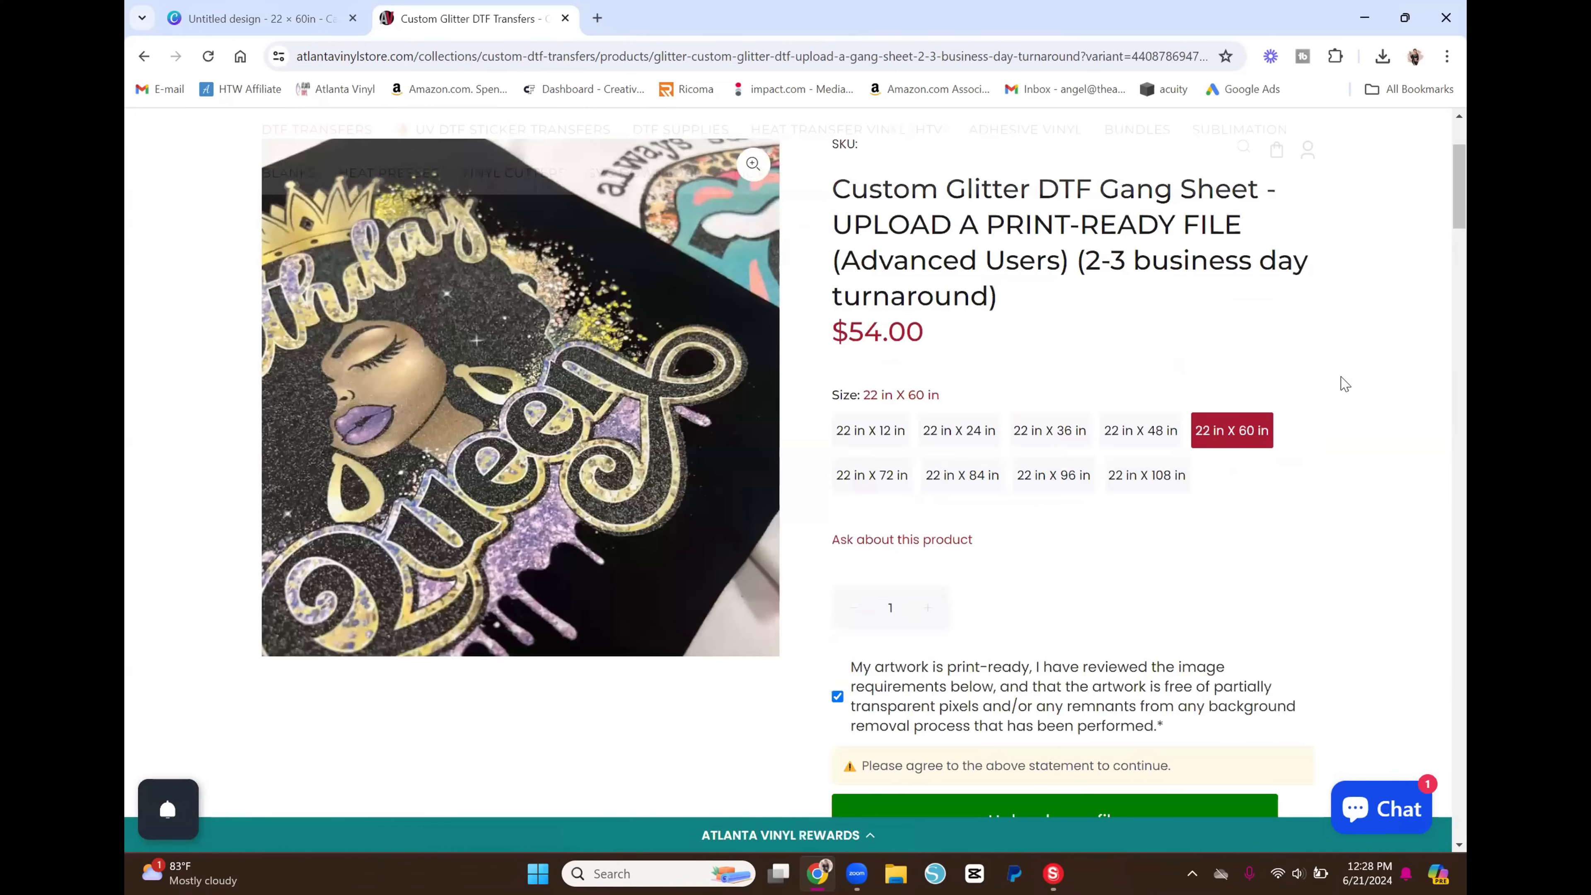
scroll(1334, 381, "down", 1)
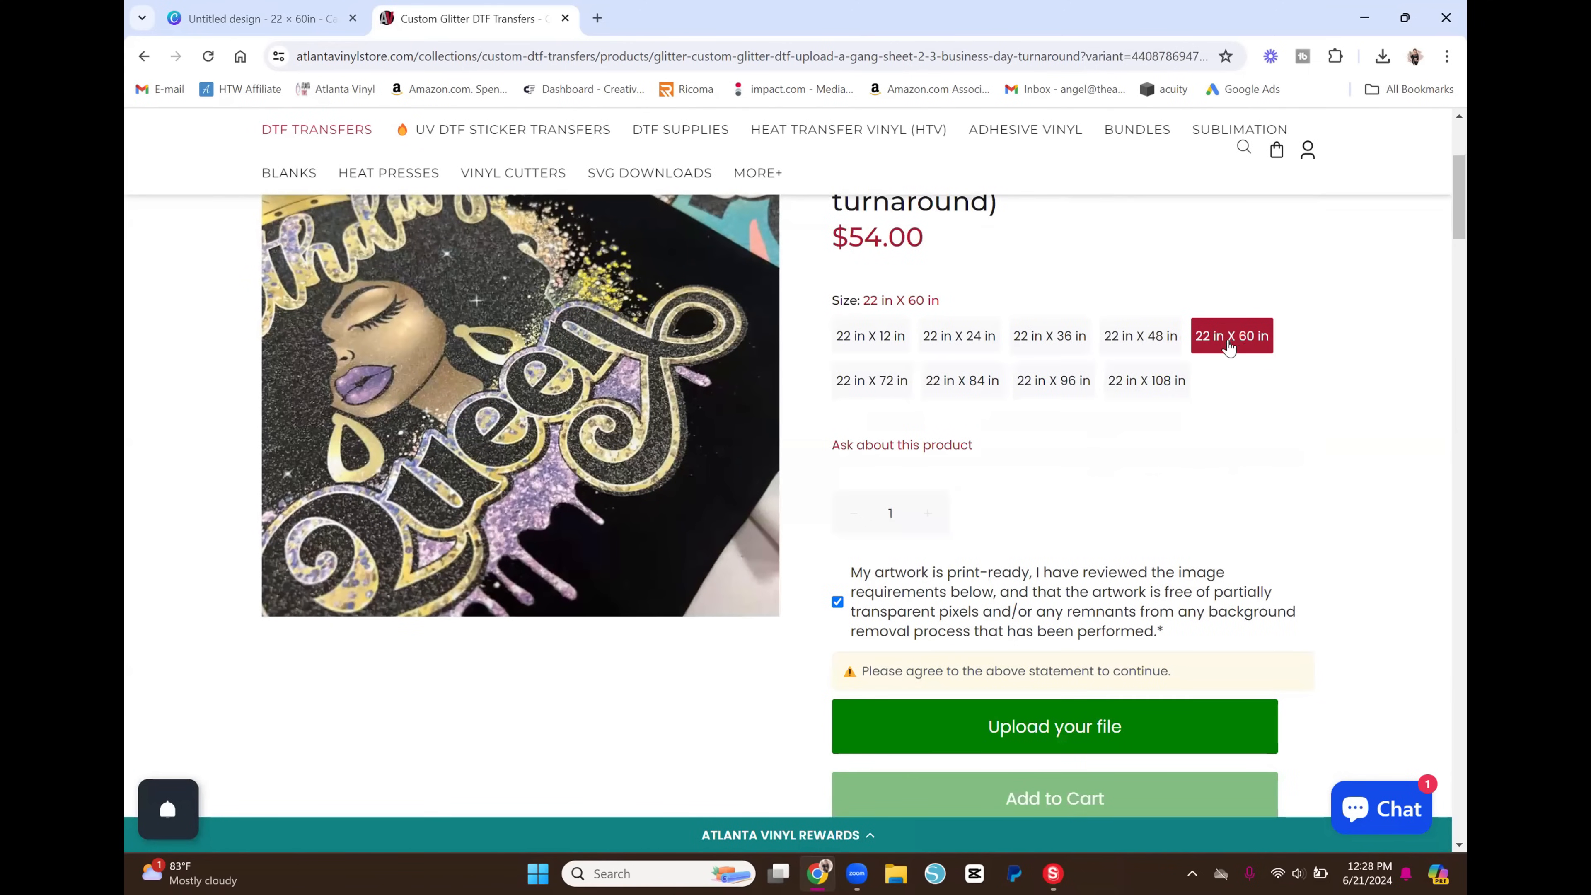
scroll(1347, 355, "down", 1)
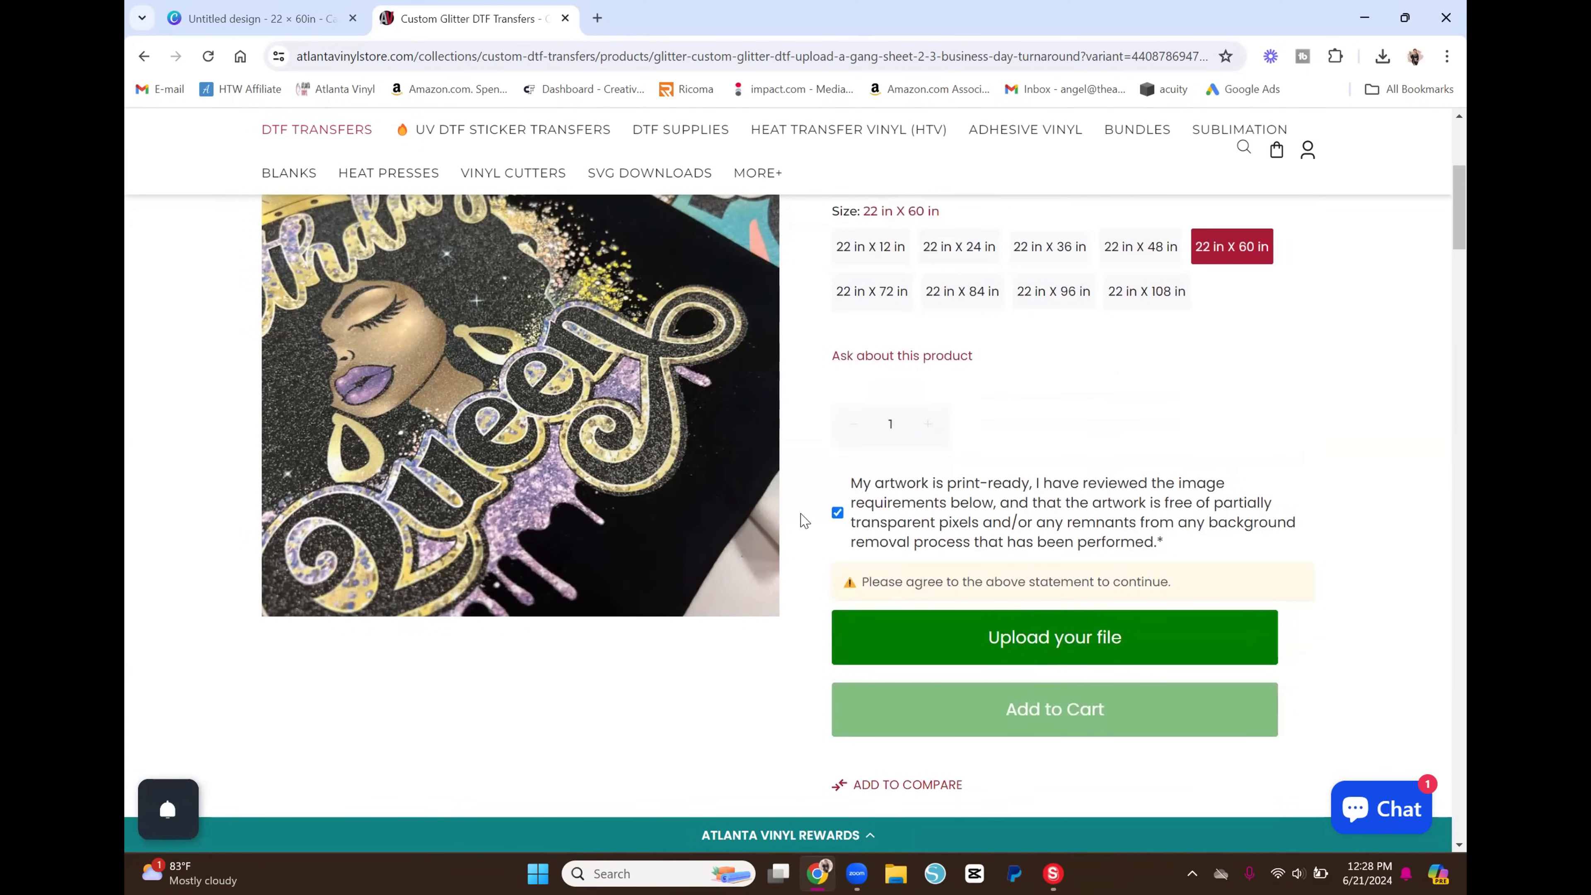
Agree to the print-ready artwork statement and try to upload "Untitled design (96)" from the Desktop folder for this sheet size
left_click(839, 514)
left_click(838, 514)
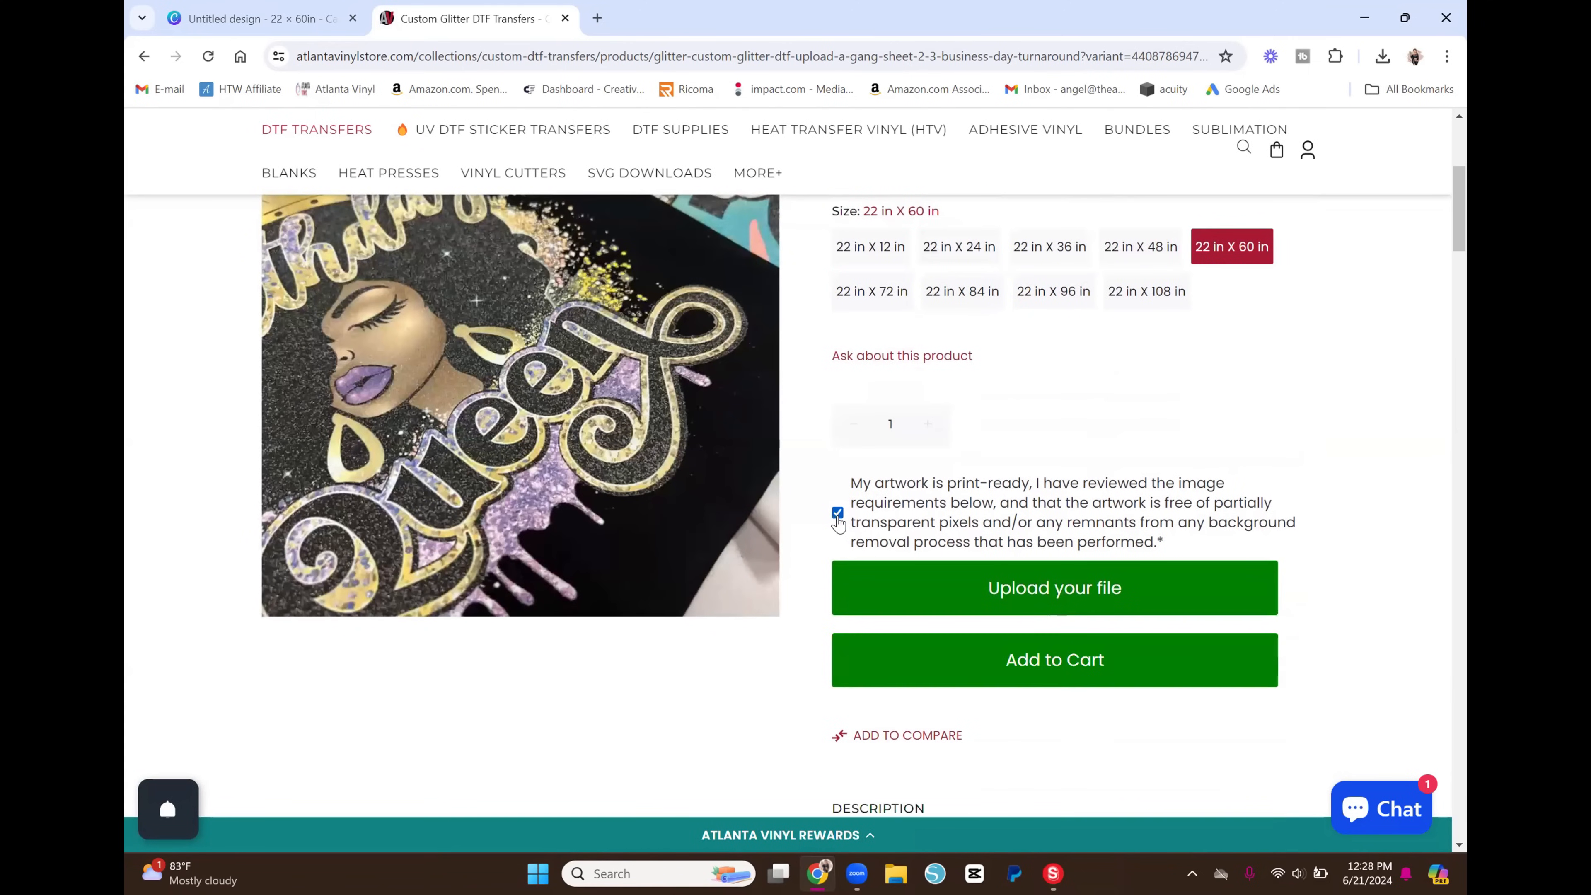
left_click(1072, 596)
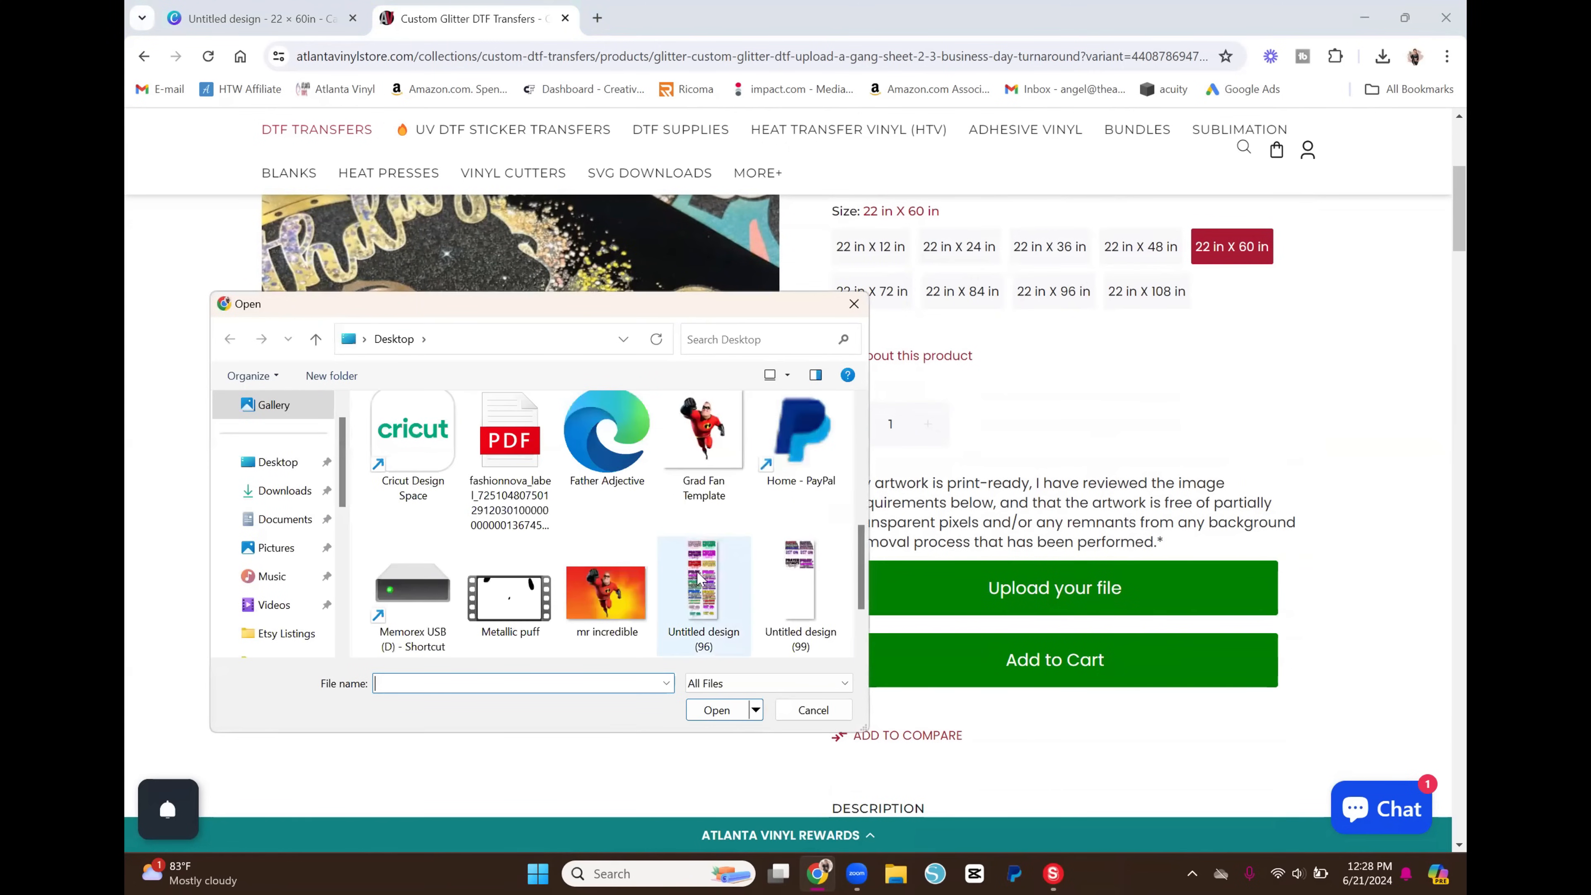
left_click(699, 579)
left_click(717, 709)
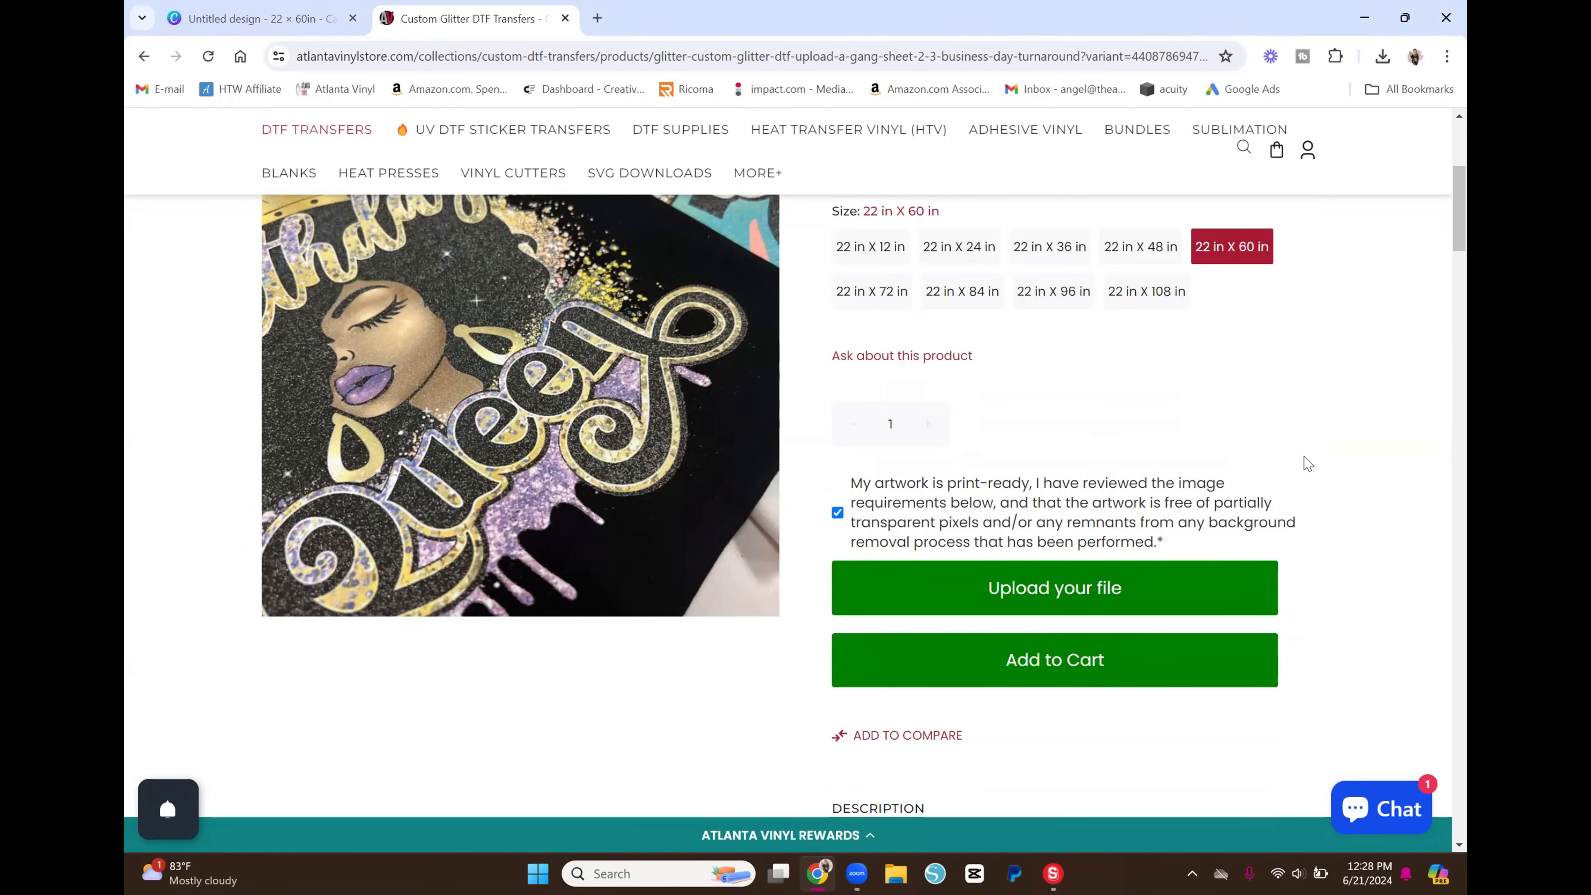
Open "Untitled design (96)" from the Desktop folder to inspect the gang sheet image, and close the image and folder windows
scroll(1305, 460, "down", 3)
scroll(1305, 461, "up", 6)
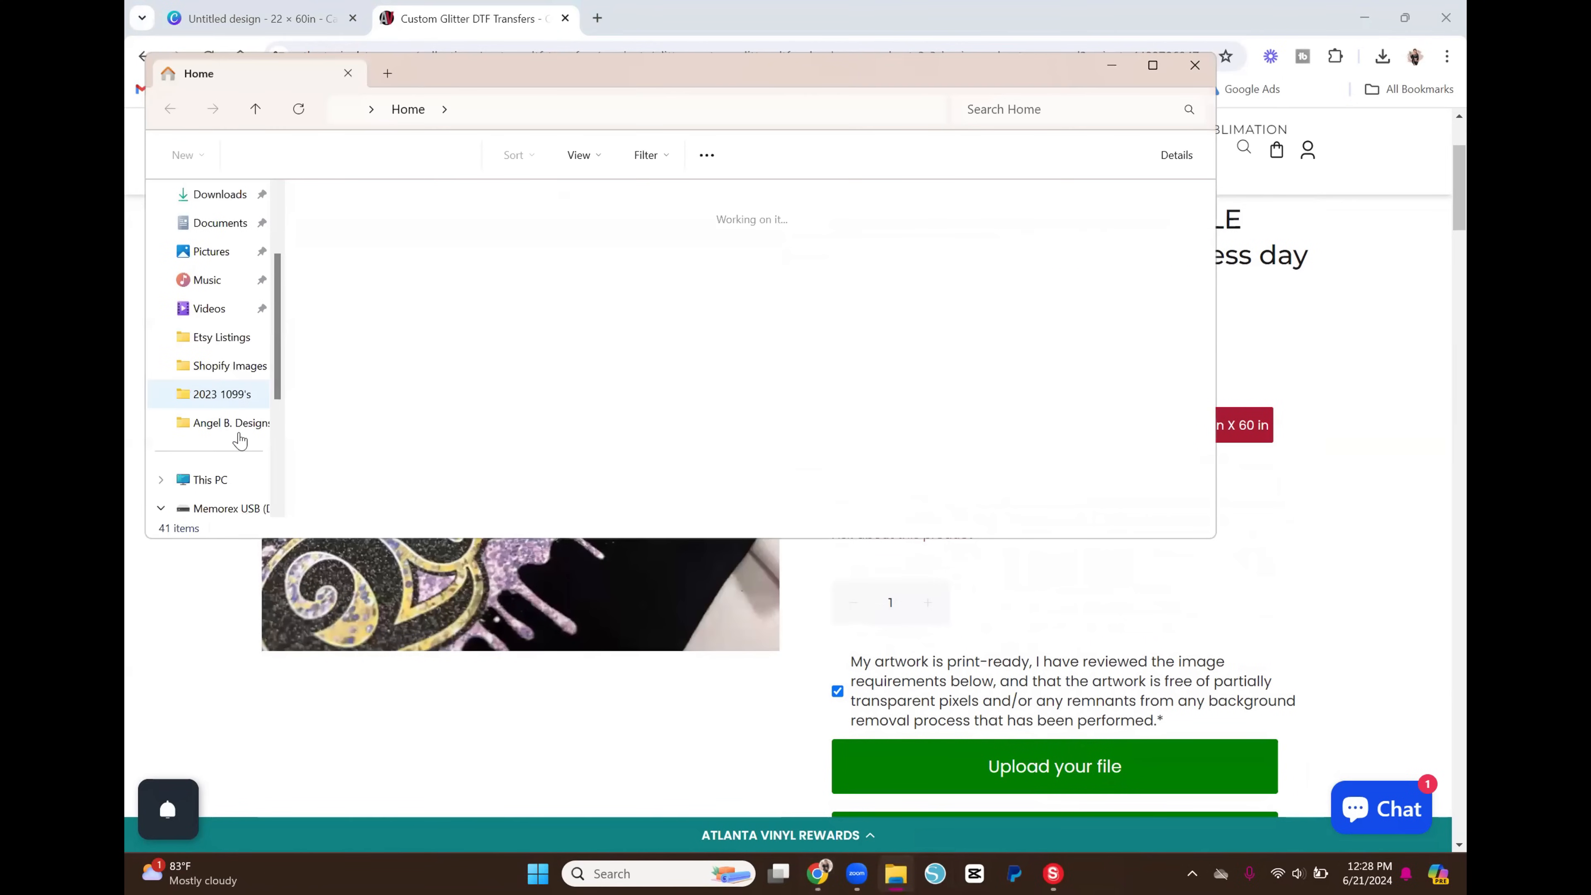
scroll(219, 339, "up", 3)
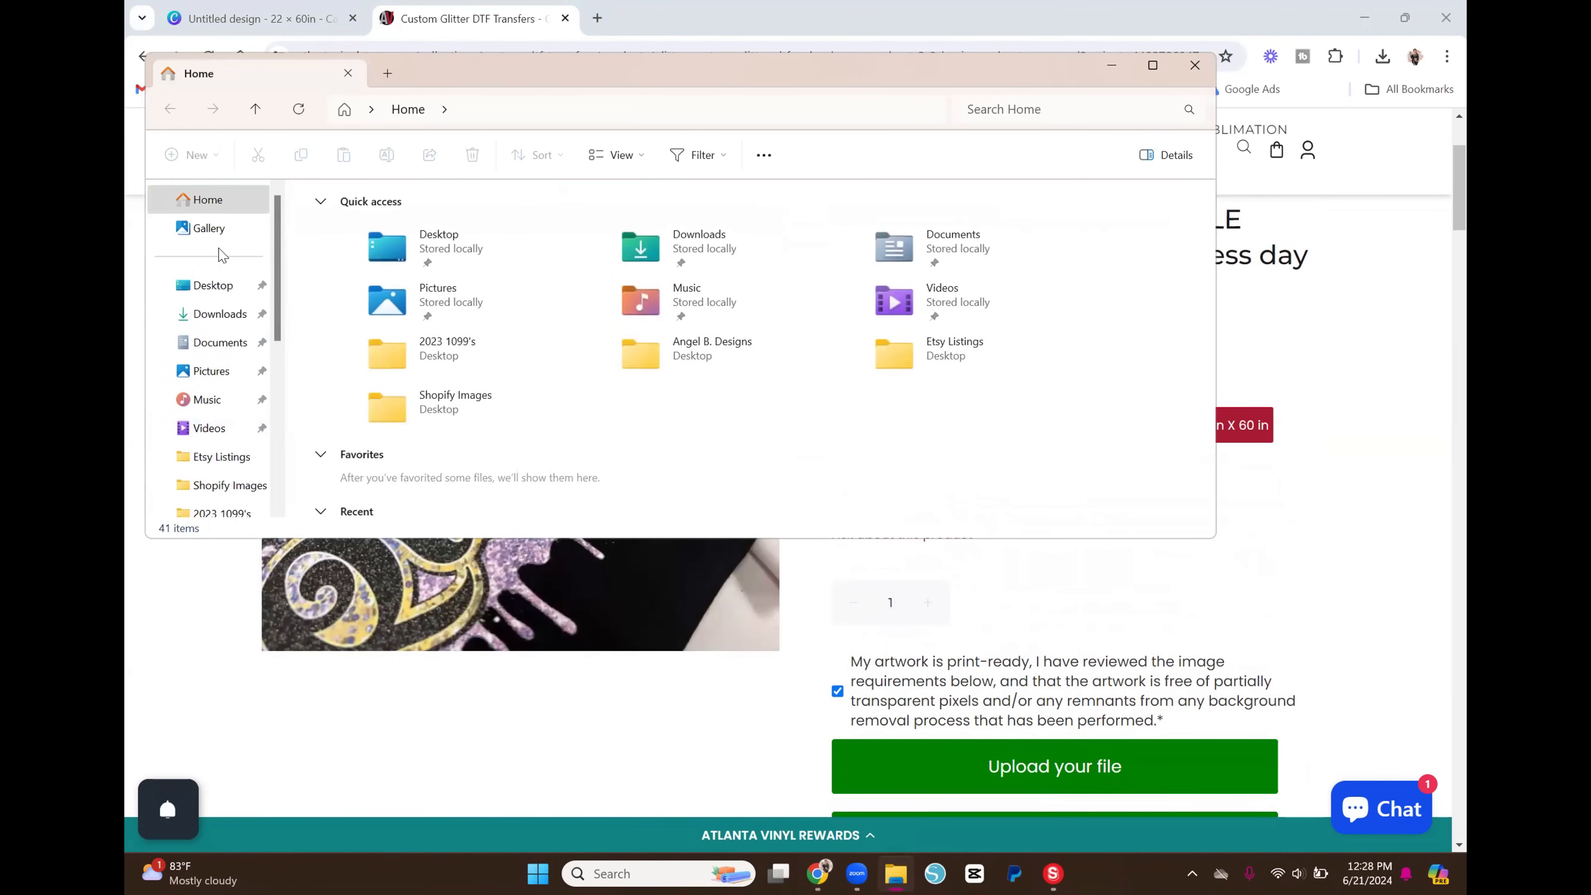
left_click(213, 286)
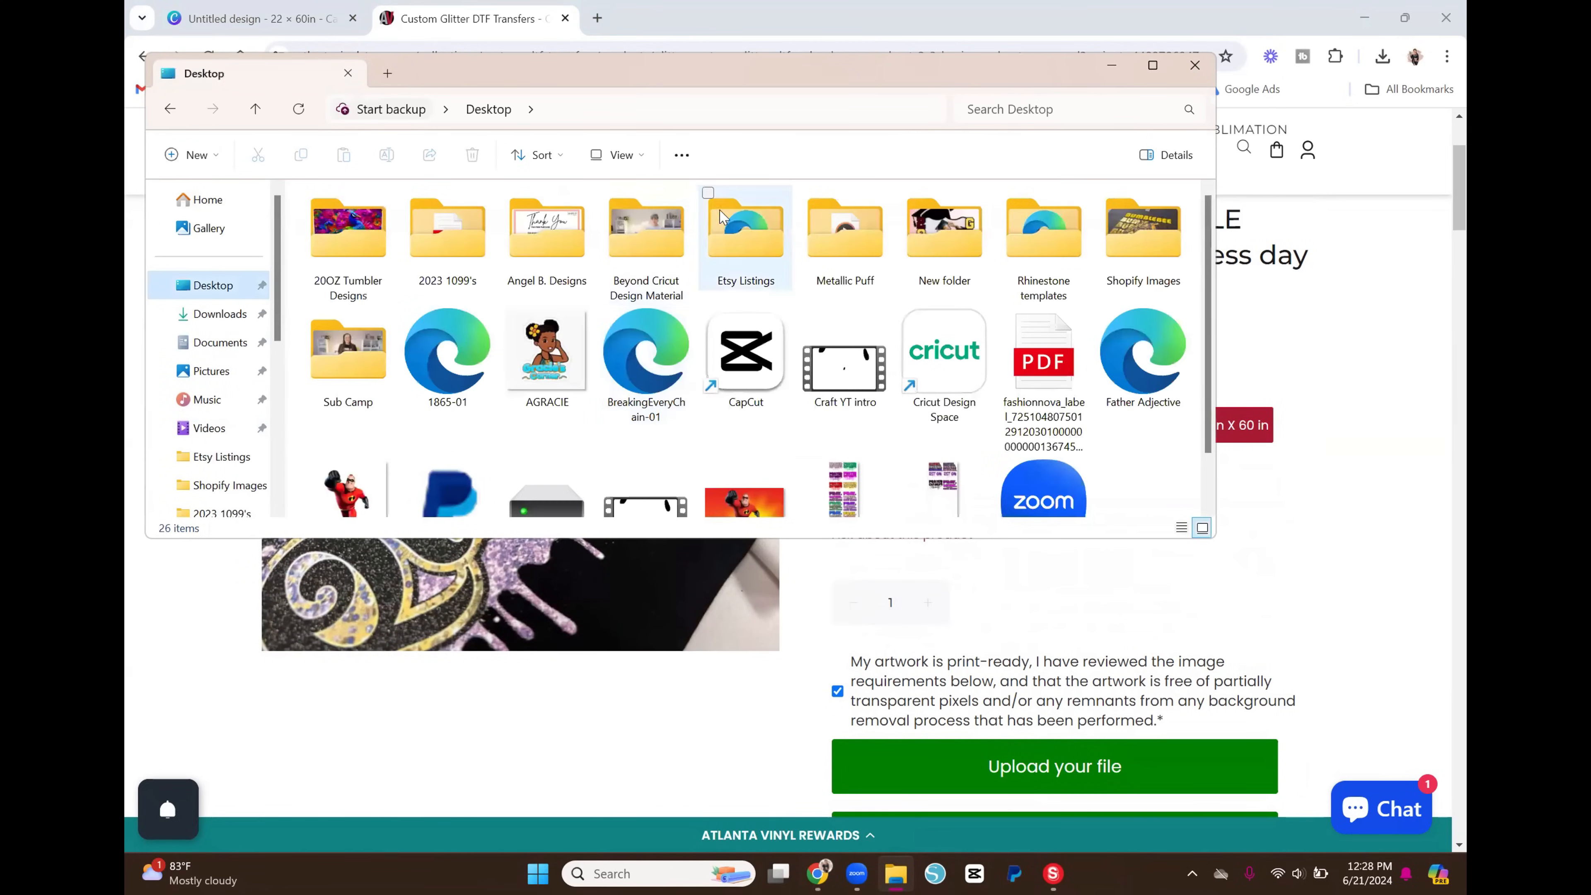
scroll(814, 439, "down", 1)
left_click(850, 458)
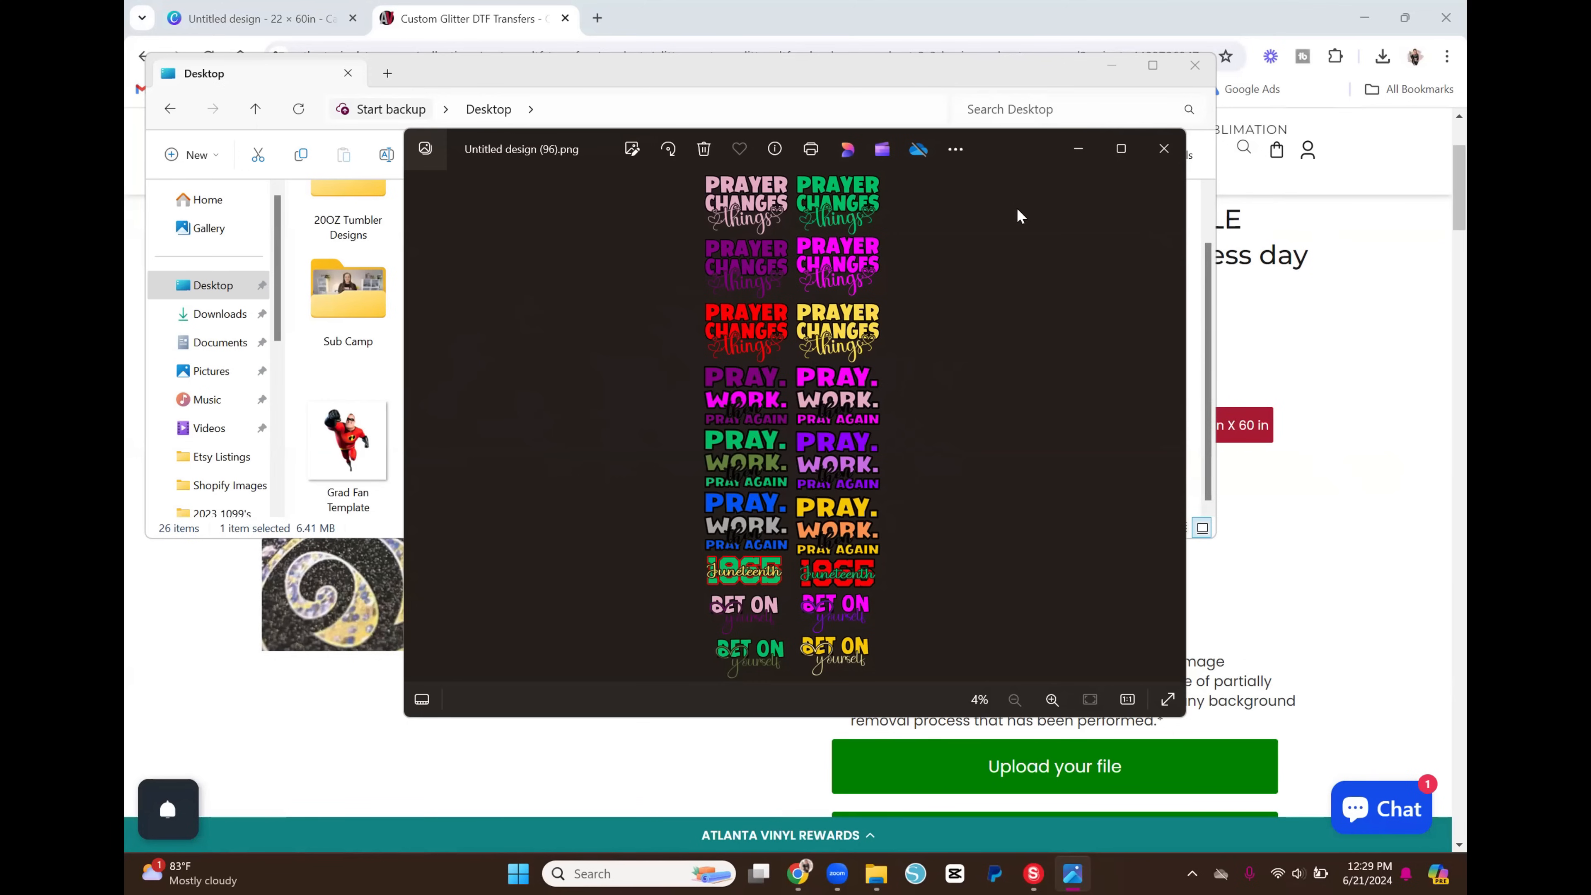
left_click(1164, 149)
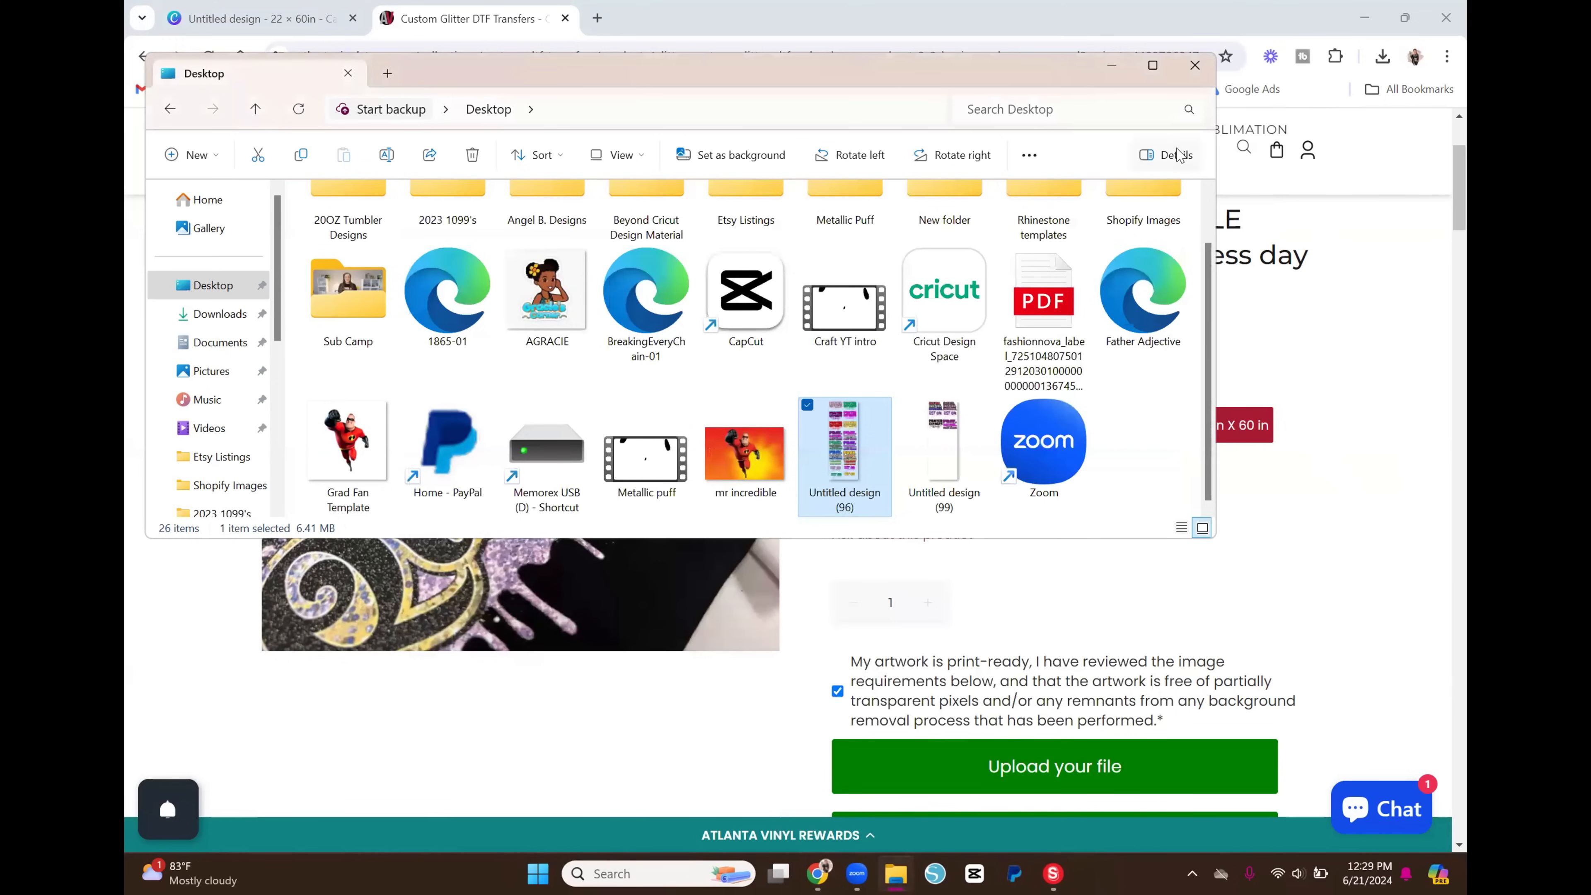
left_click(1195, 67)
mouse_move(1139, 119)
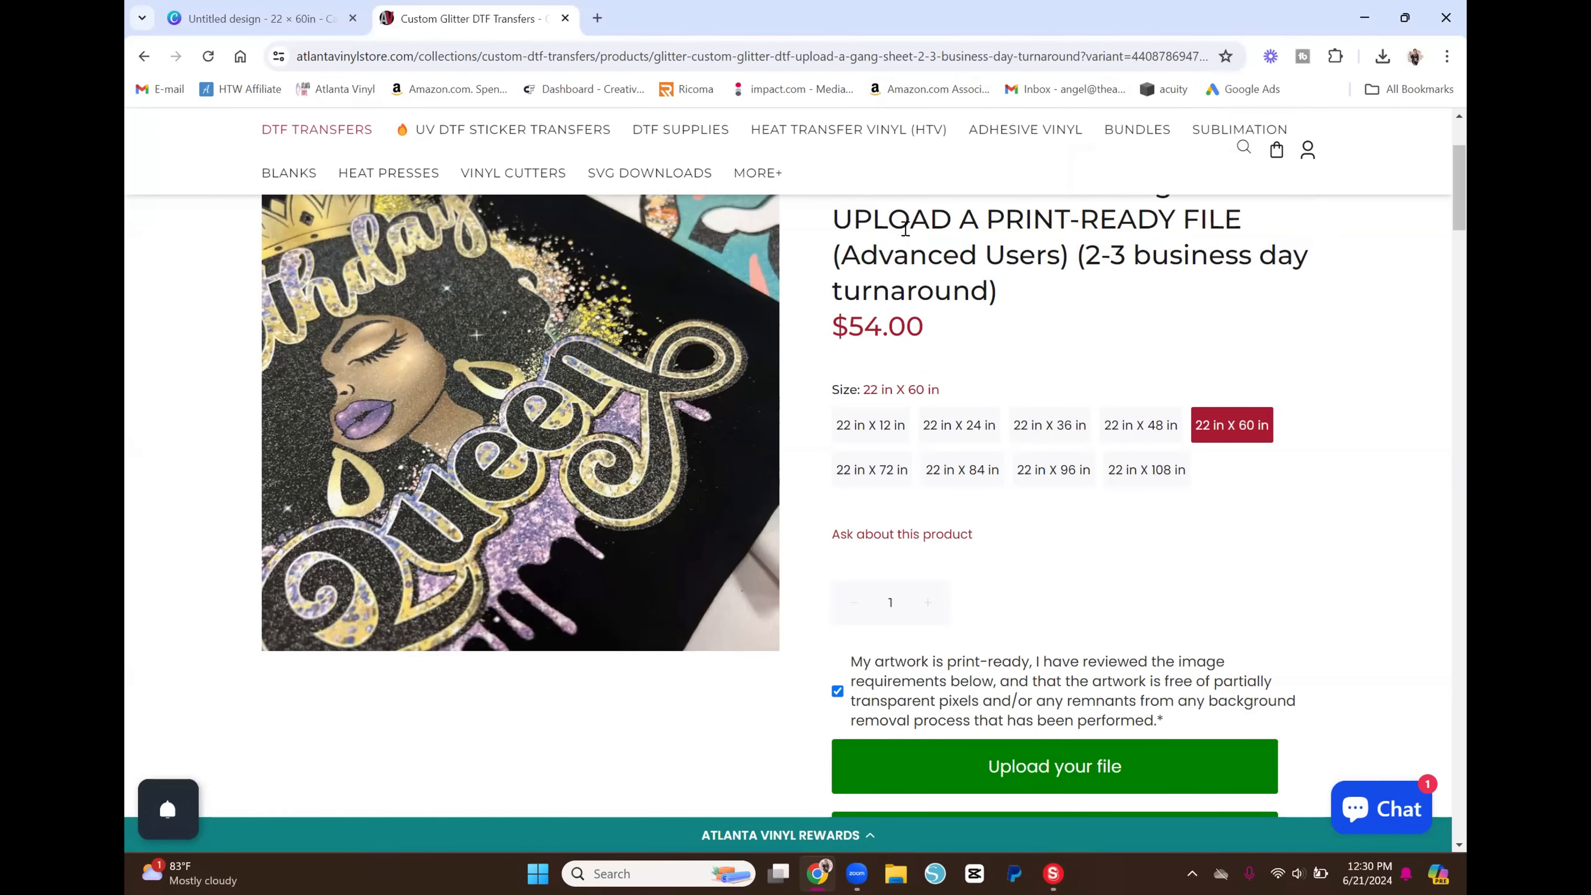
right_click(1201, 645)
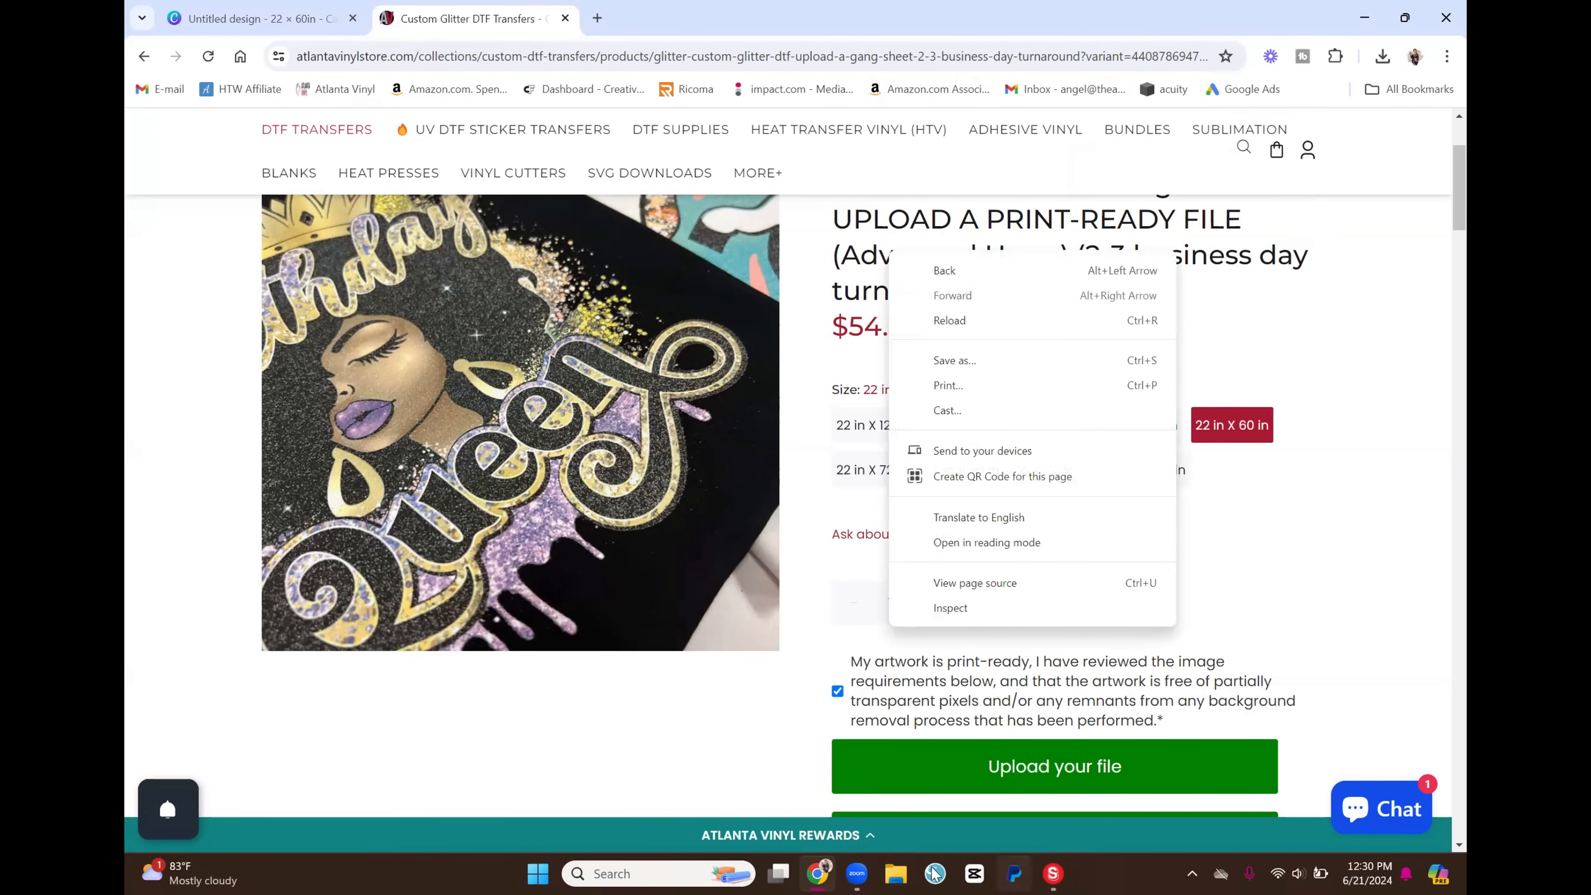
mouse_move(864, 875)
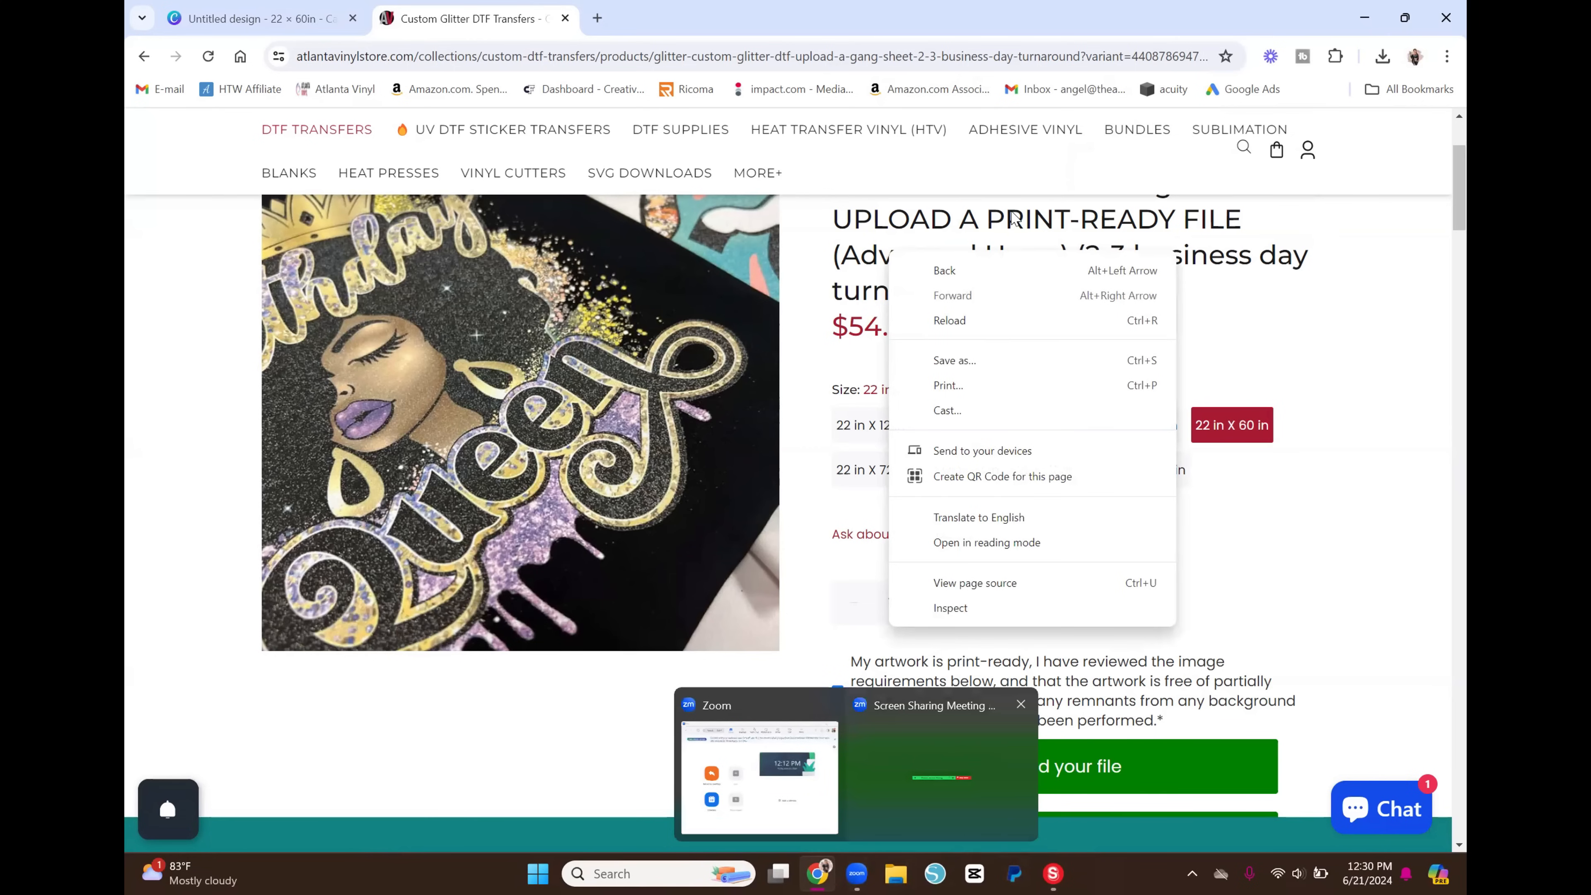
left_click(1015, 218)
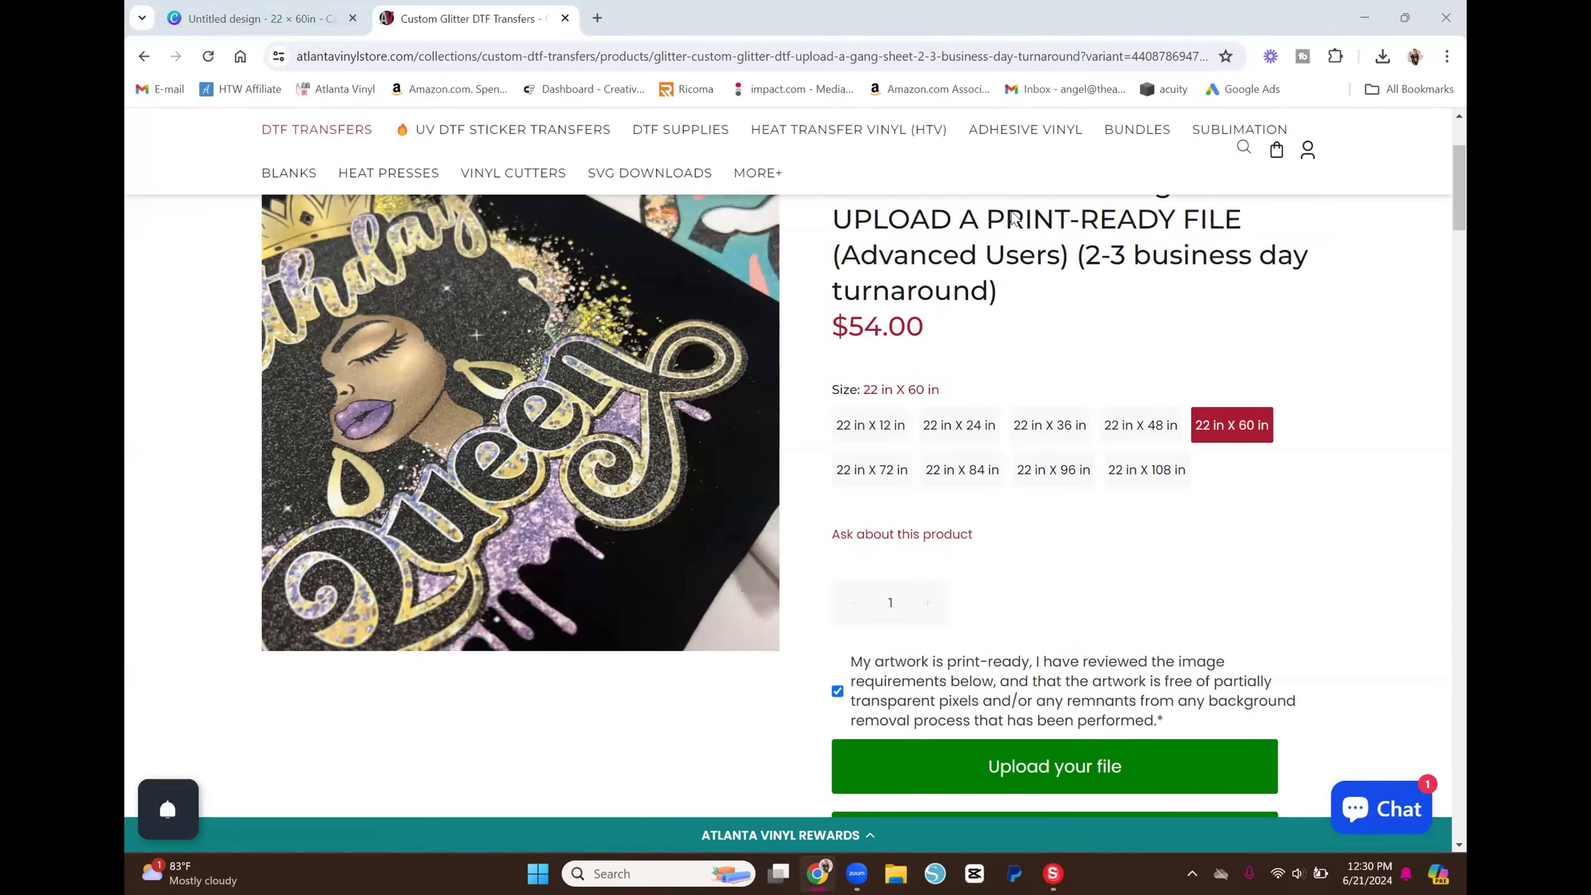